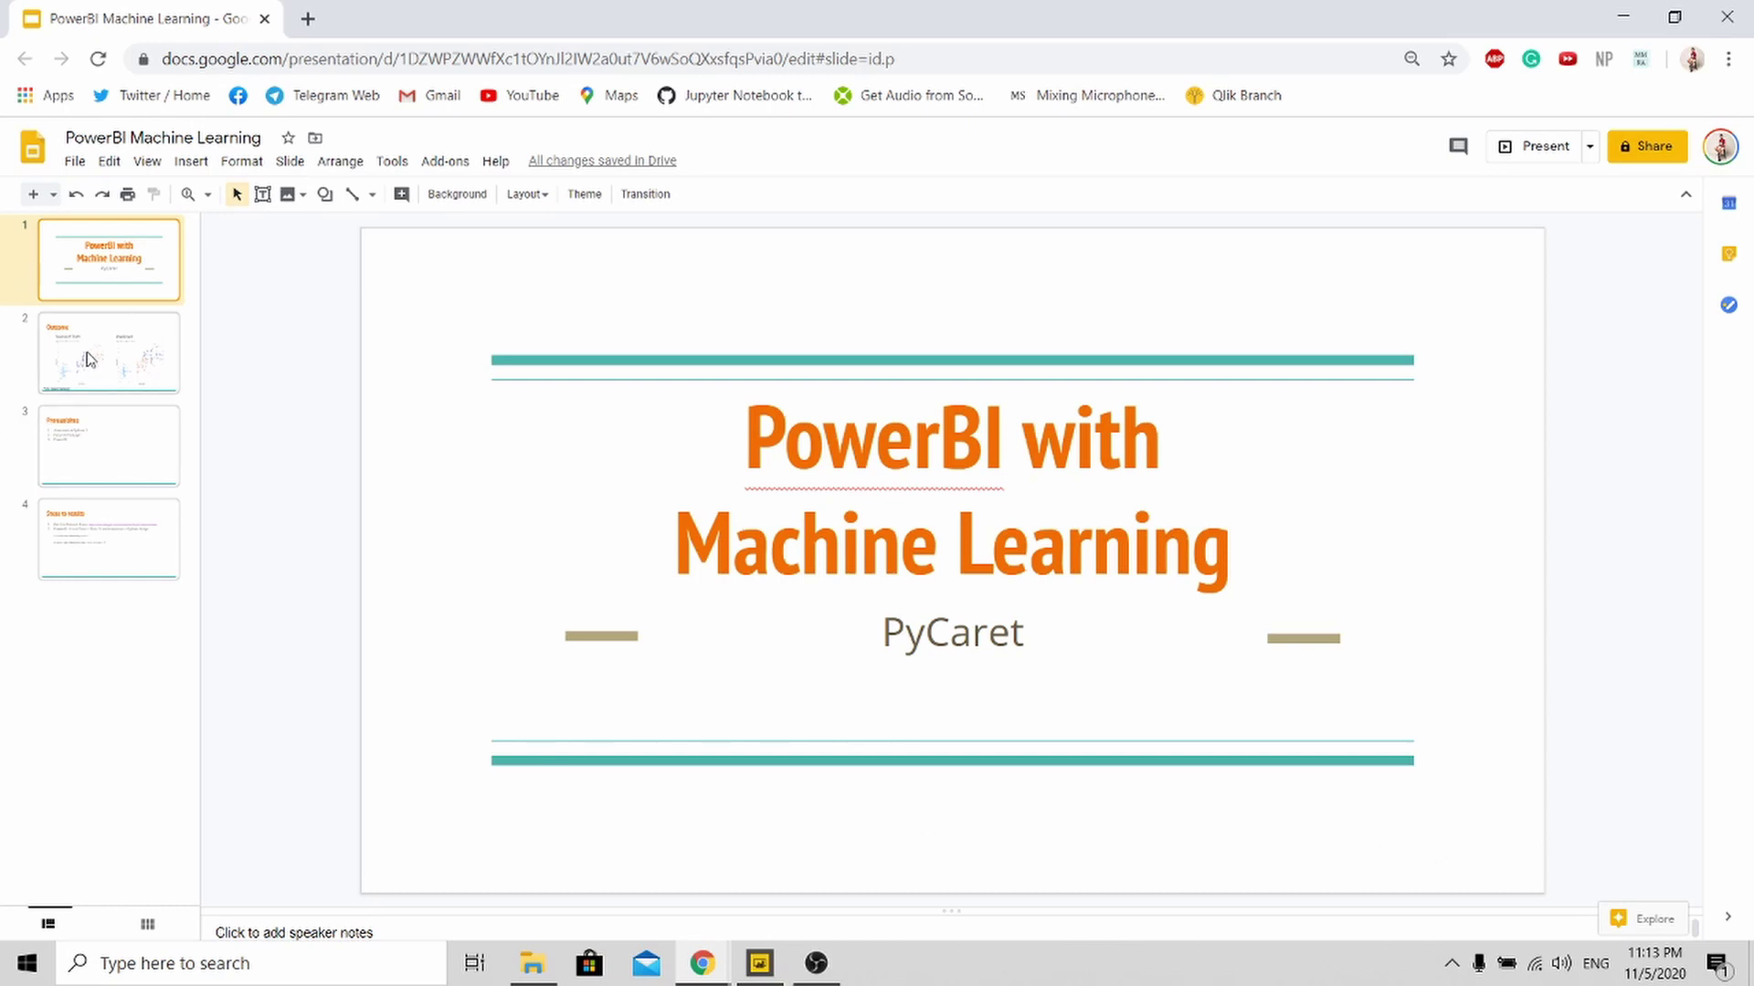
Review the Outcome slide, then show slide 3 listing Anaconda + Python 3, PyCaret Package and PowerBI
click(135, 384)
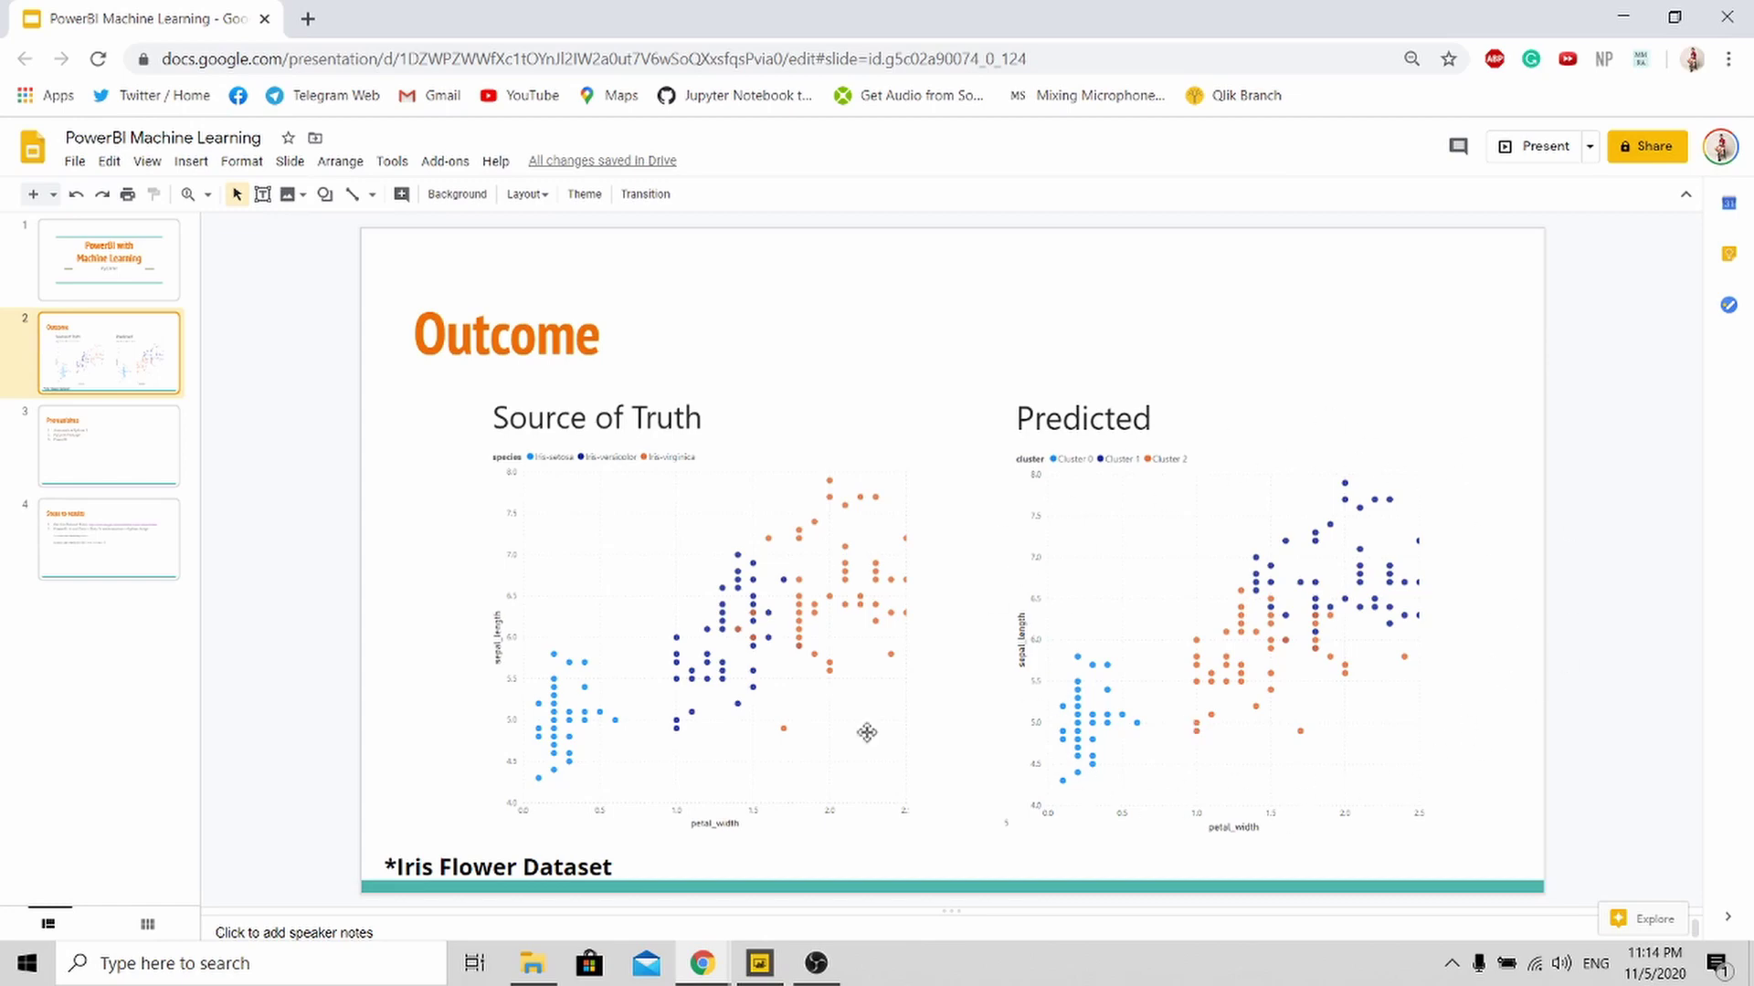
click(139, 470)
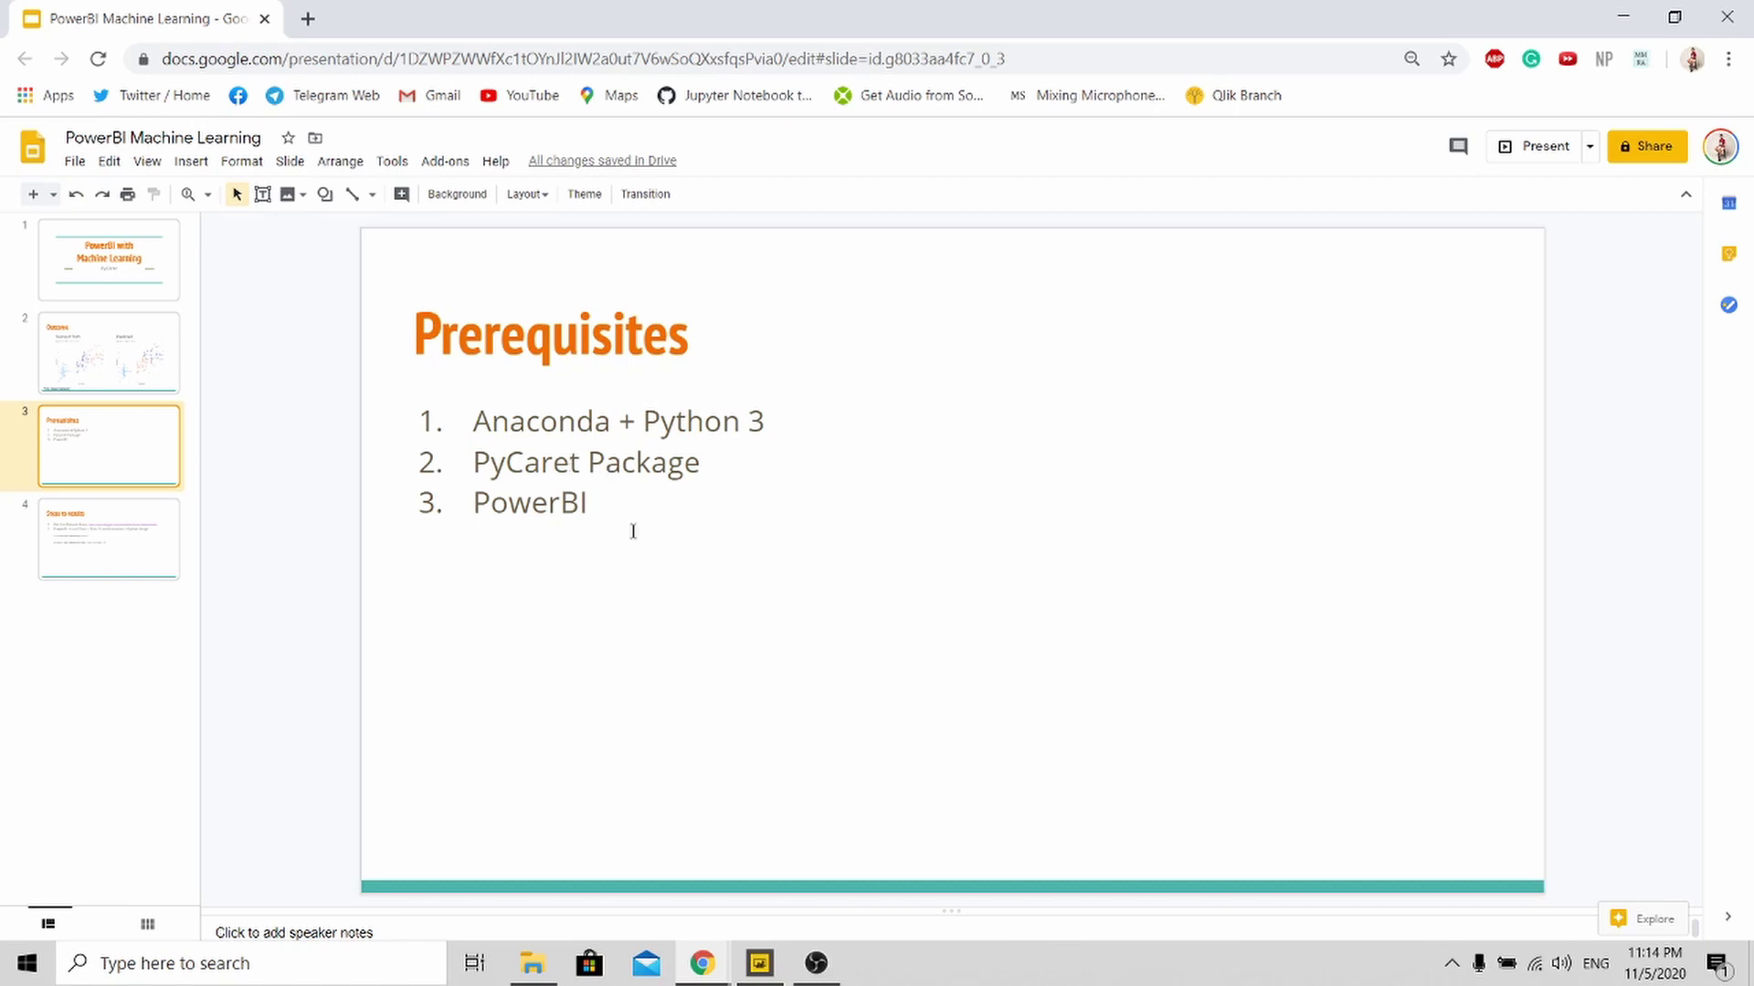
Launch Anaconda Prompt from Windows search and activate the pycaret environment
click(328, 966)
text(ana)
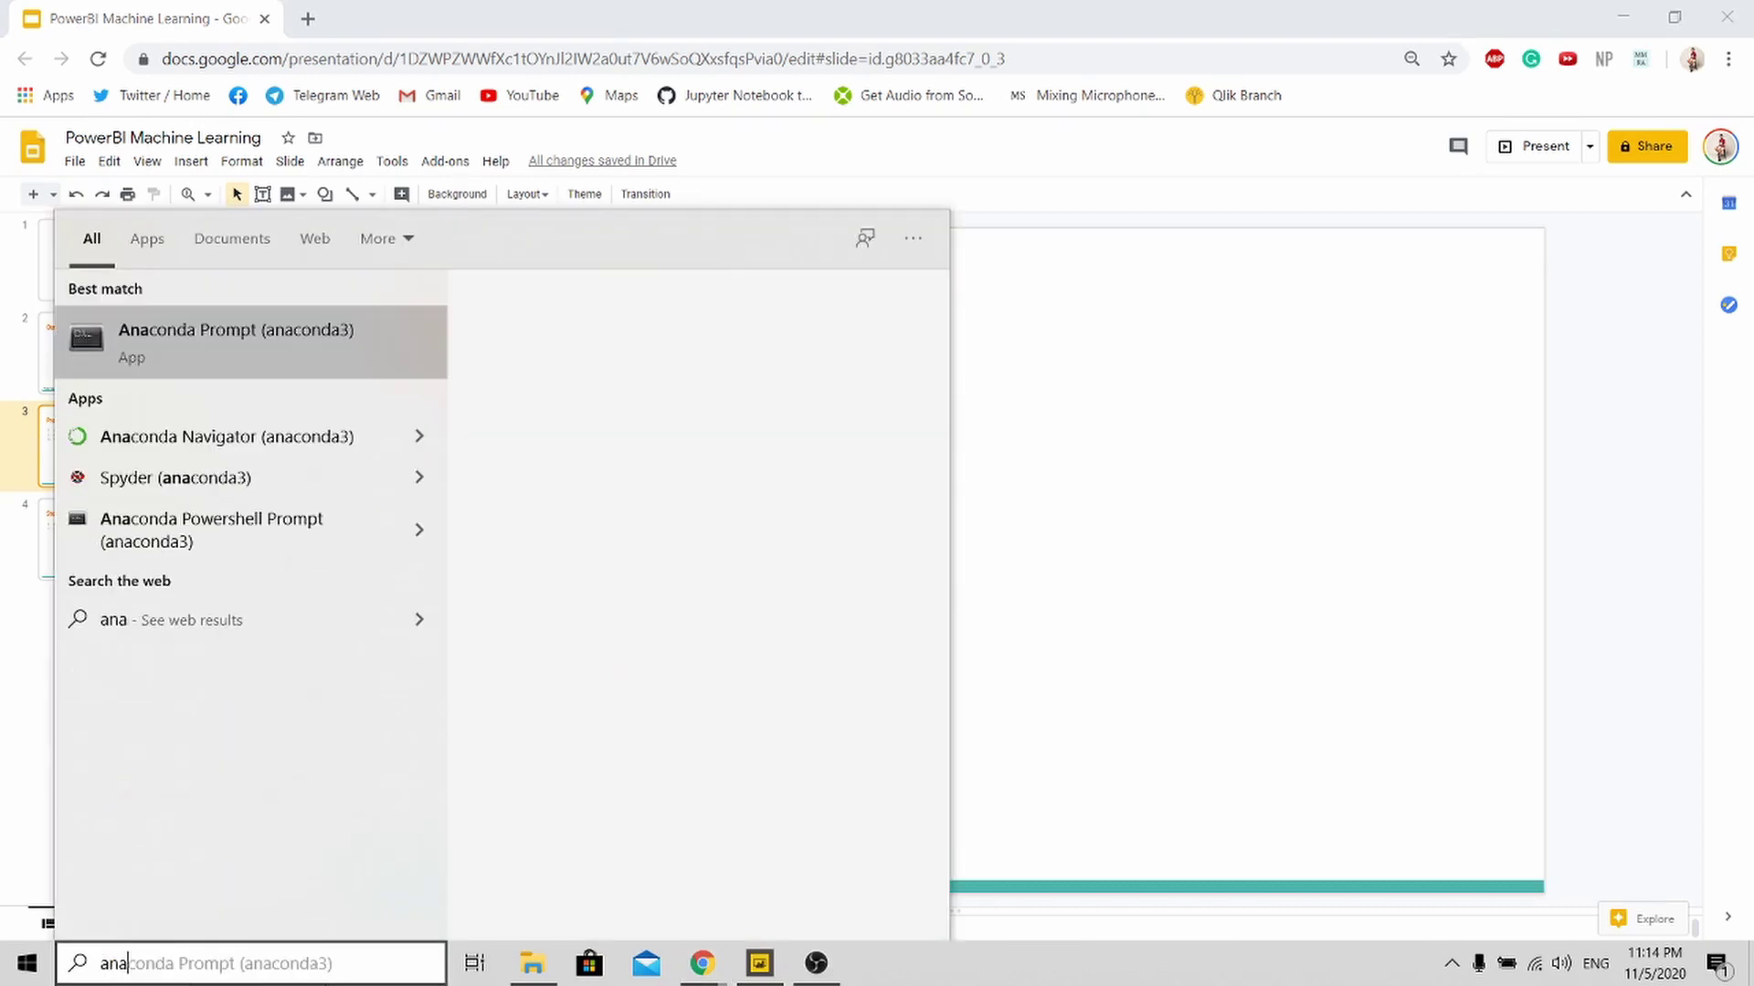
key(Return)
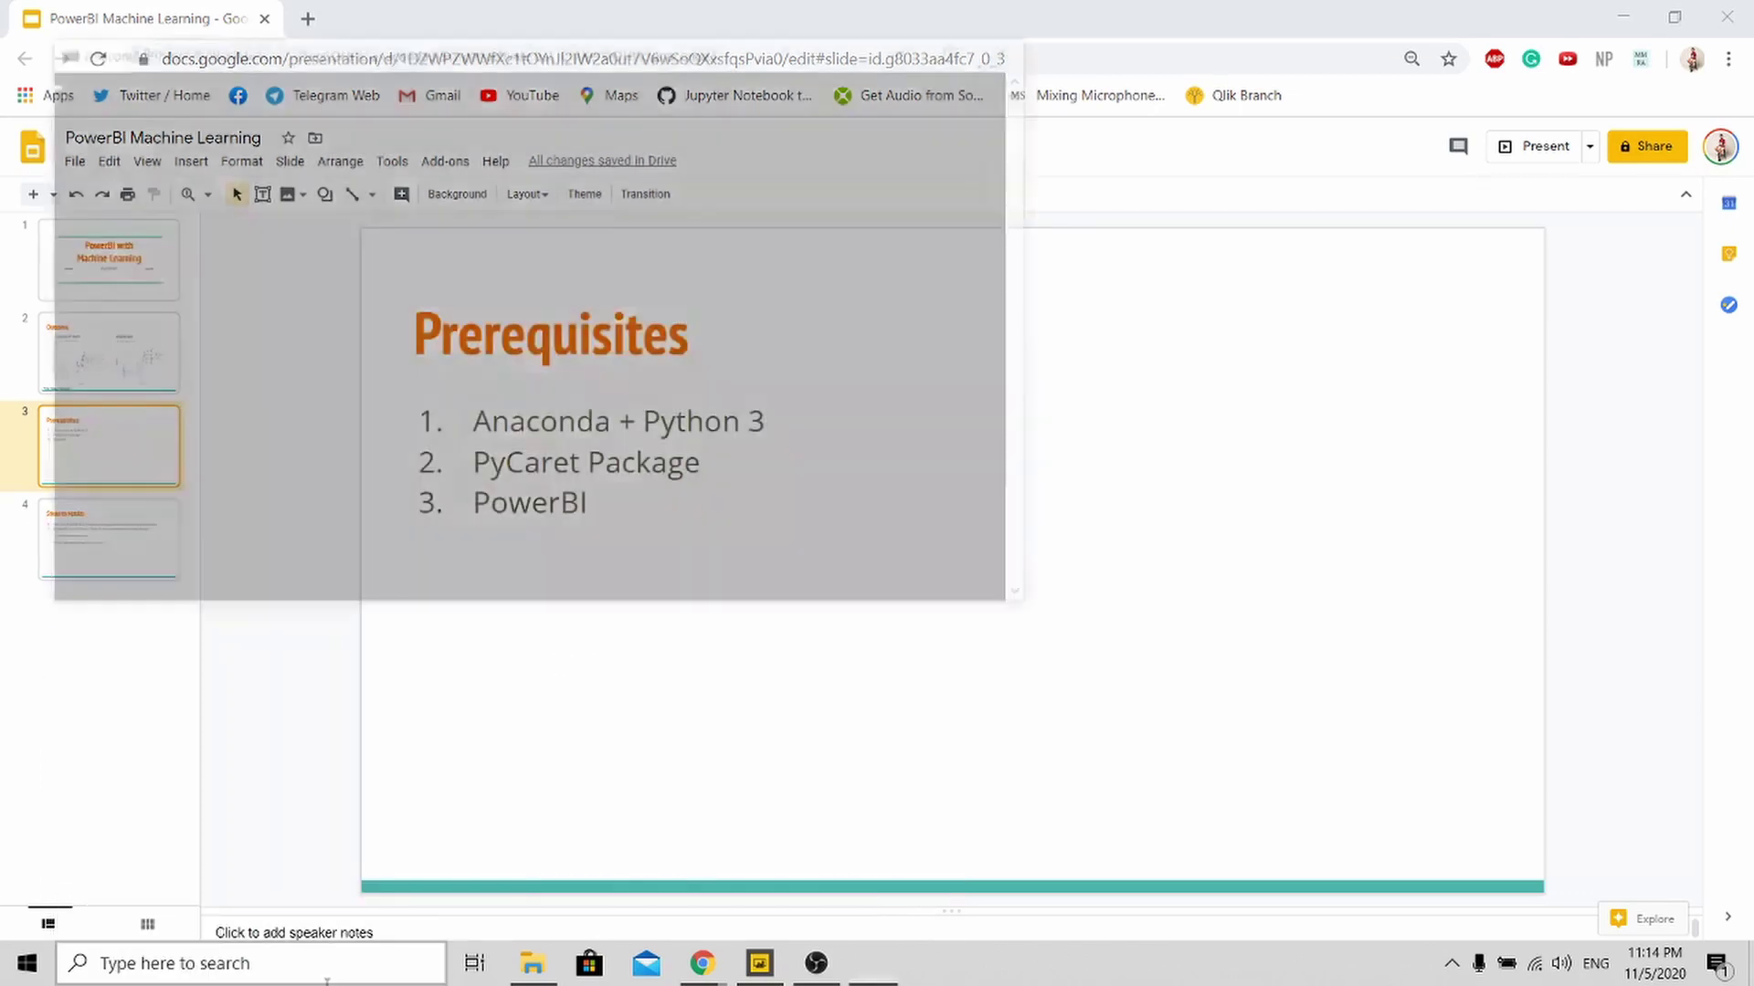
drag(662, 55, 1333, 307)
click(966, 379)
text(a)
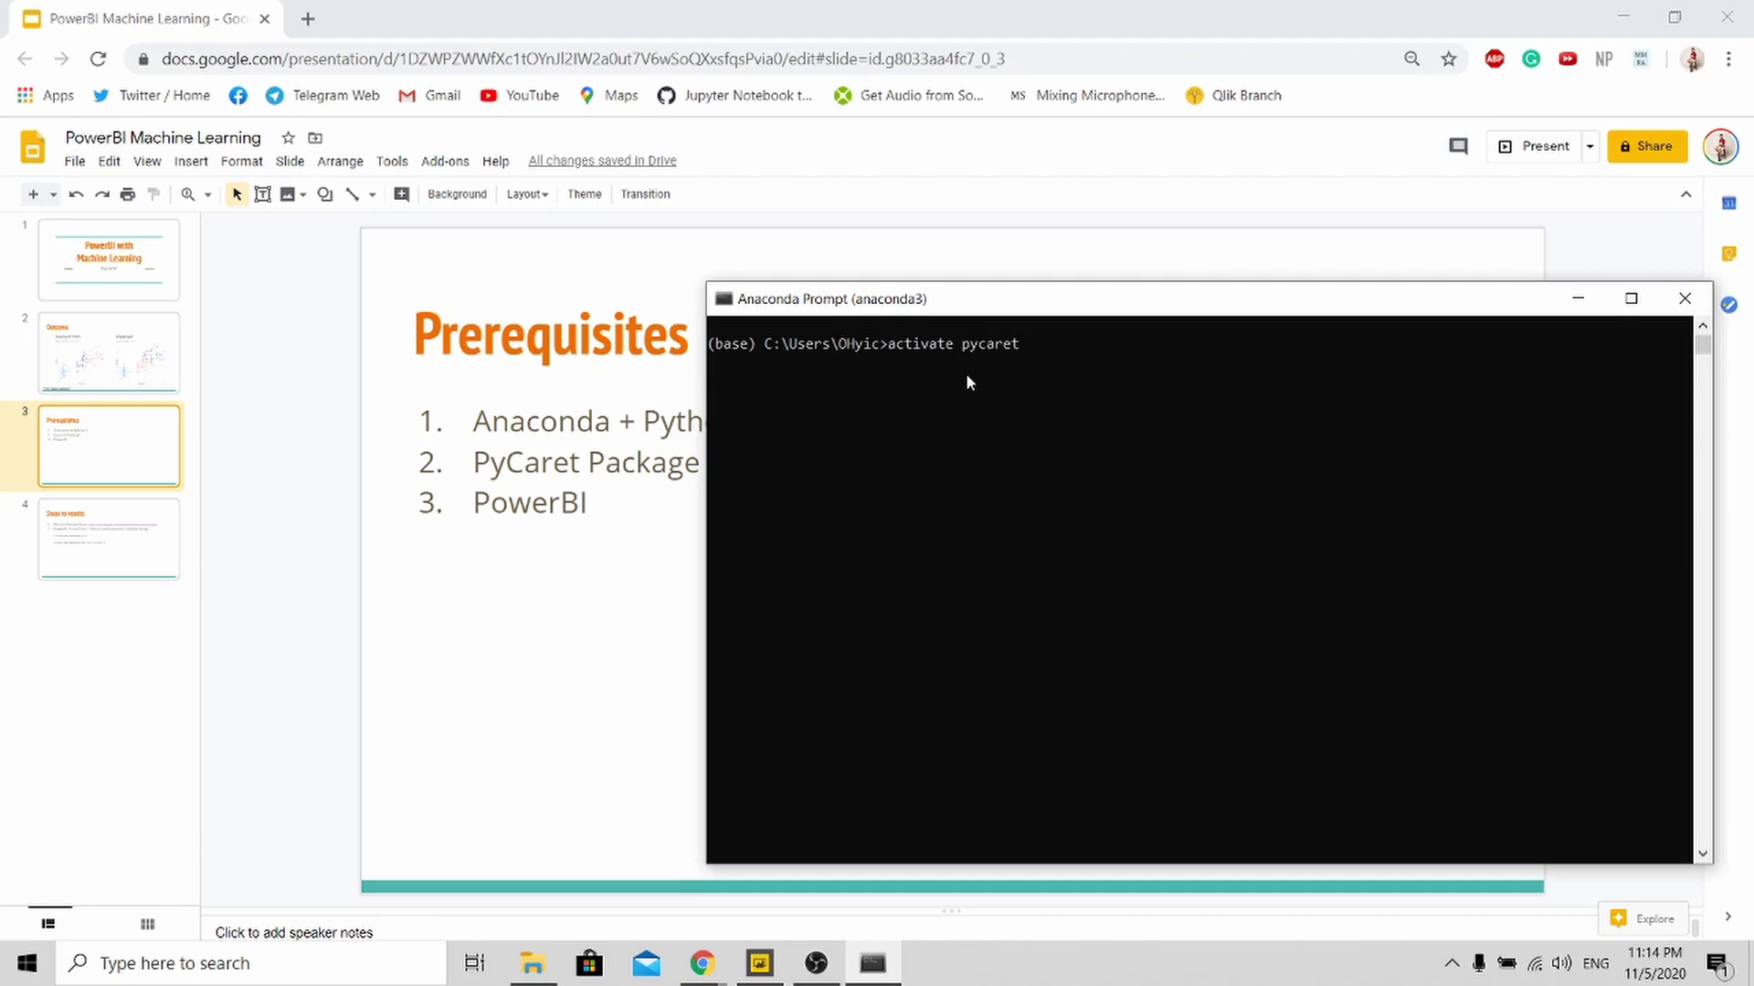
key(Return)
Paste and run 'pip install pycaret' in the pycaret environment
key(alt+Tab)
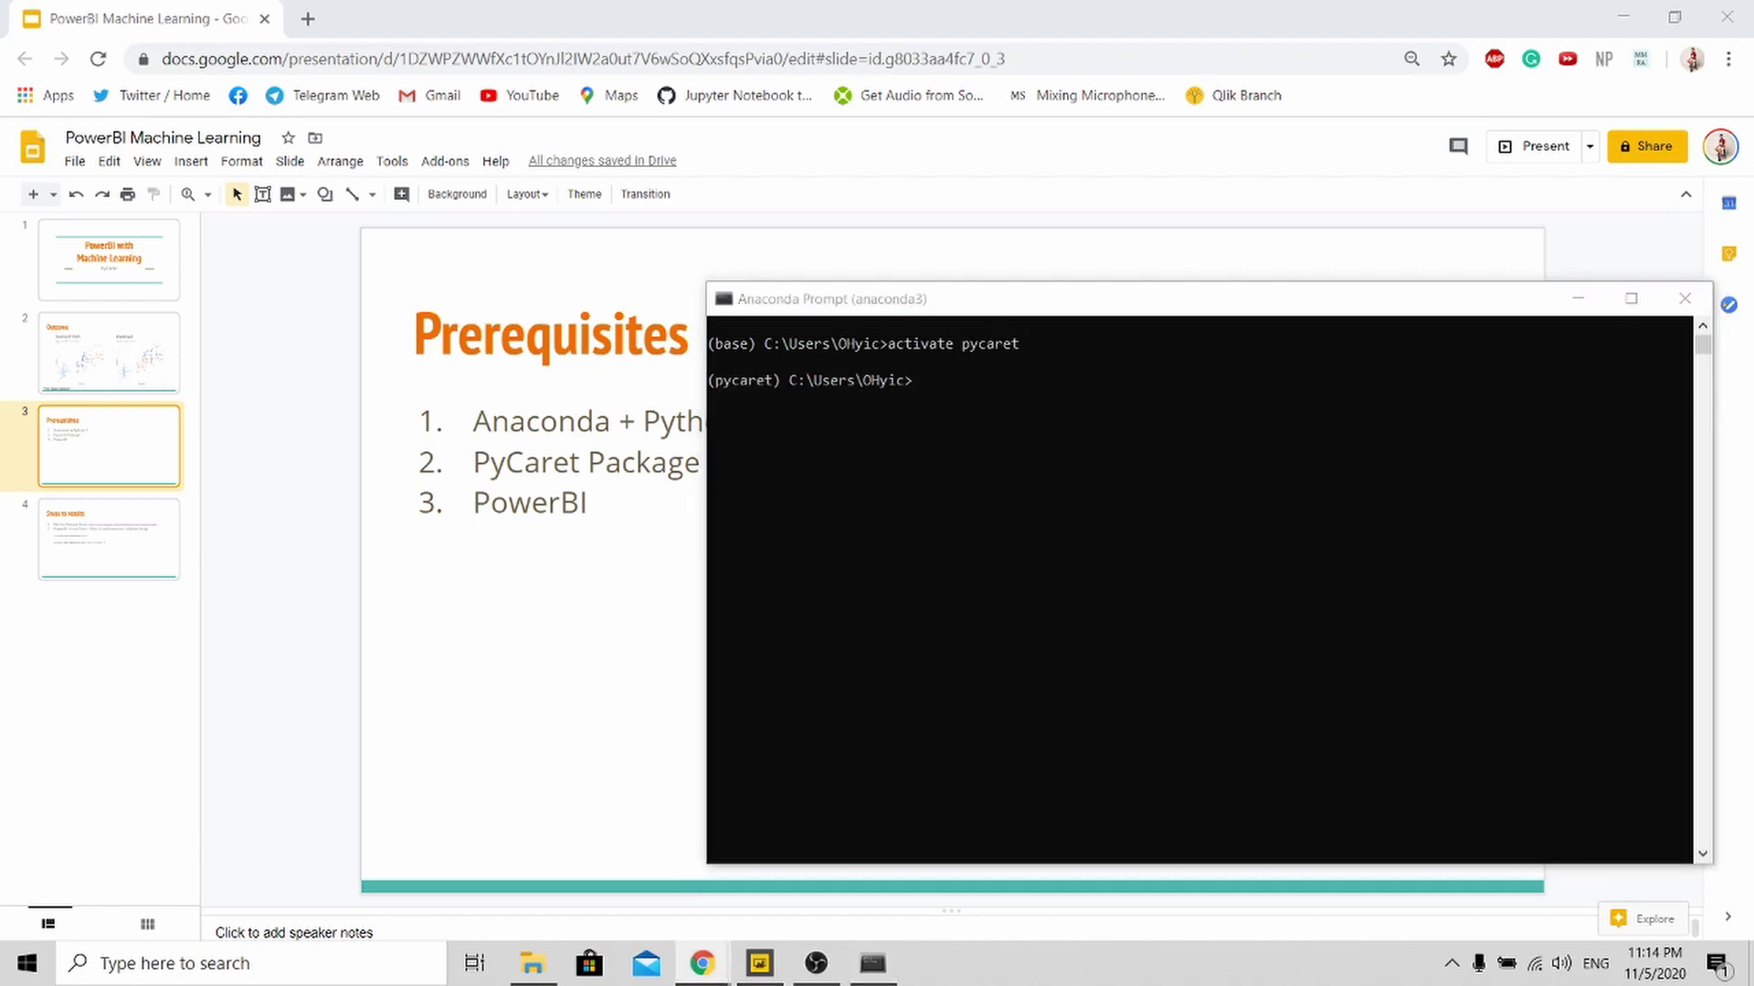
click(1101, 427)
click(1100, 427)
right_click(1100, 428)
key(Return)
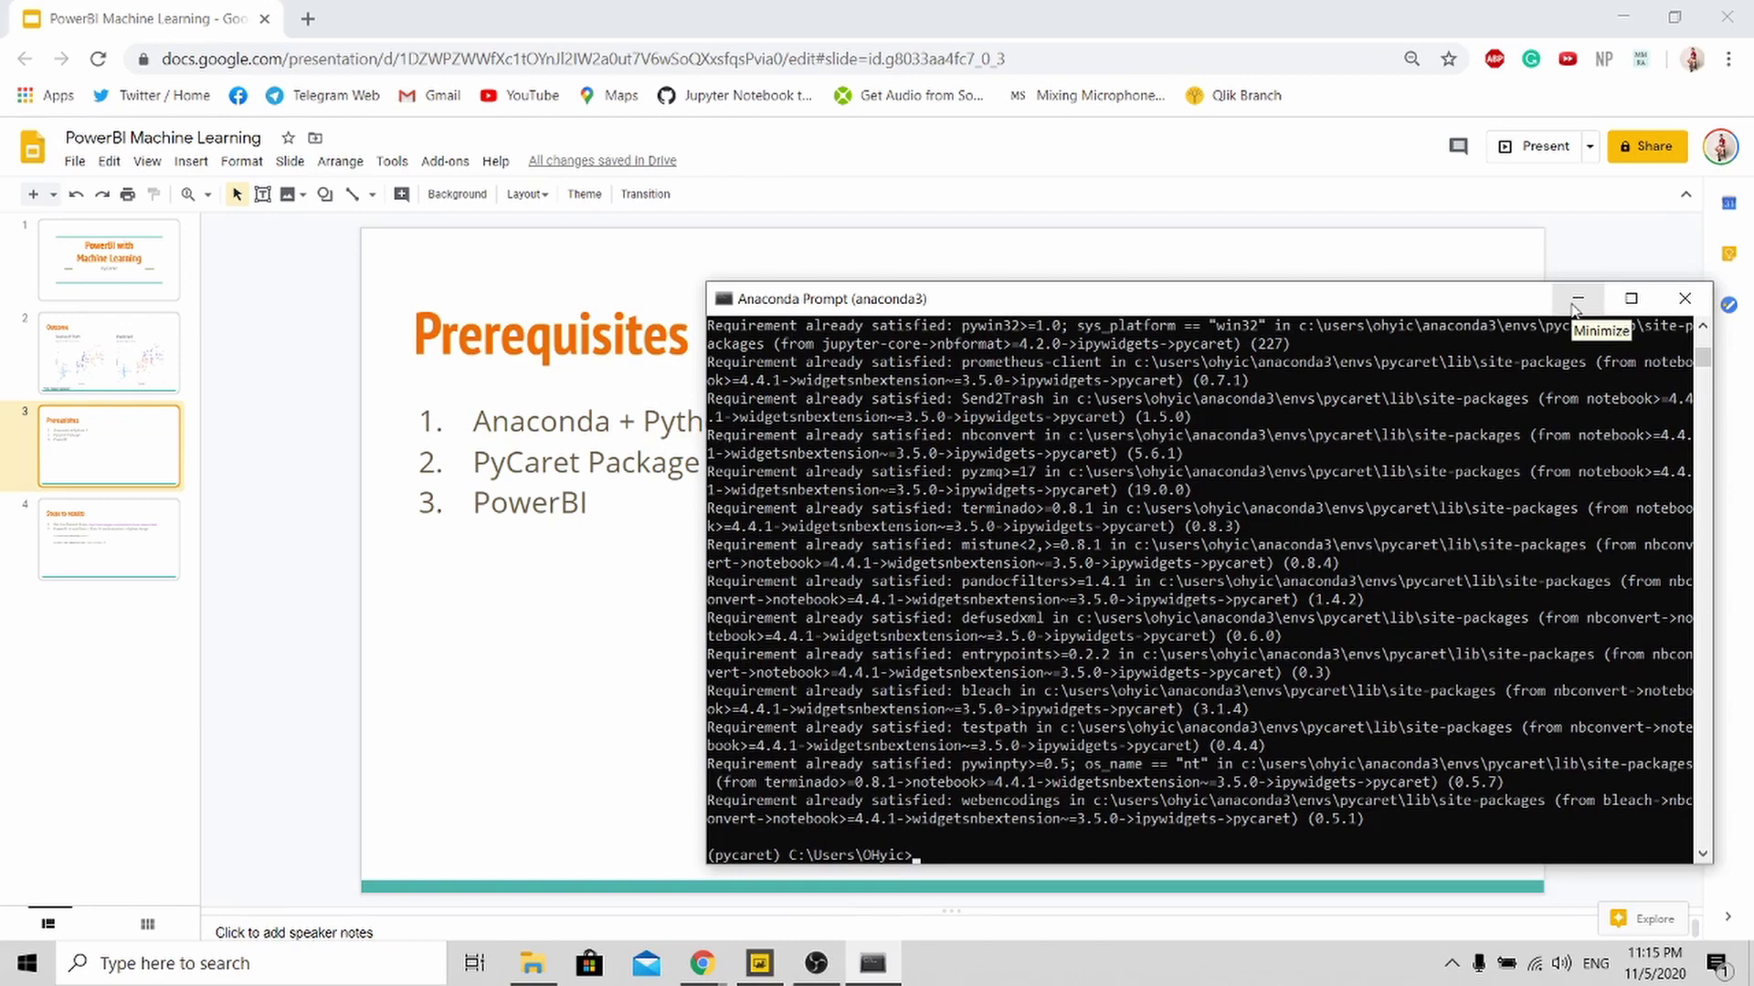
Open Power BI's Options at the Python scripting settings
click(742, 979)
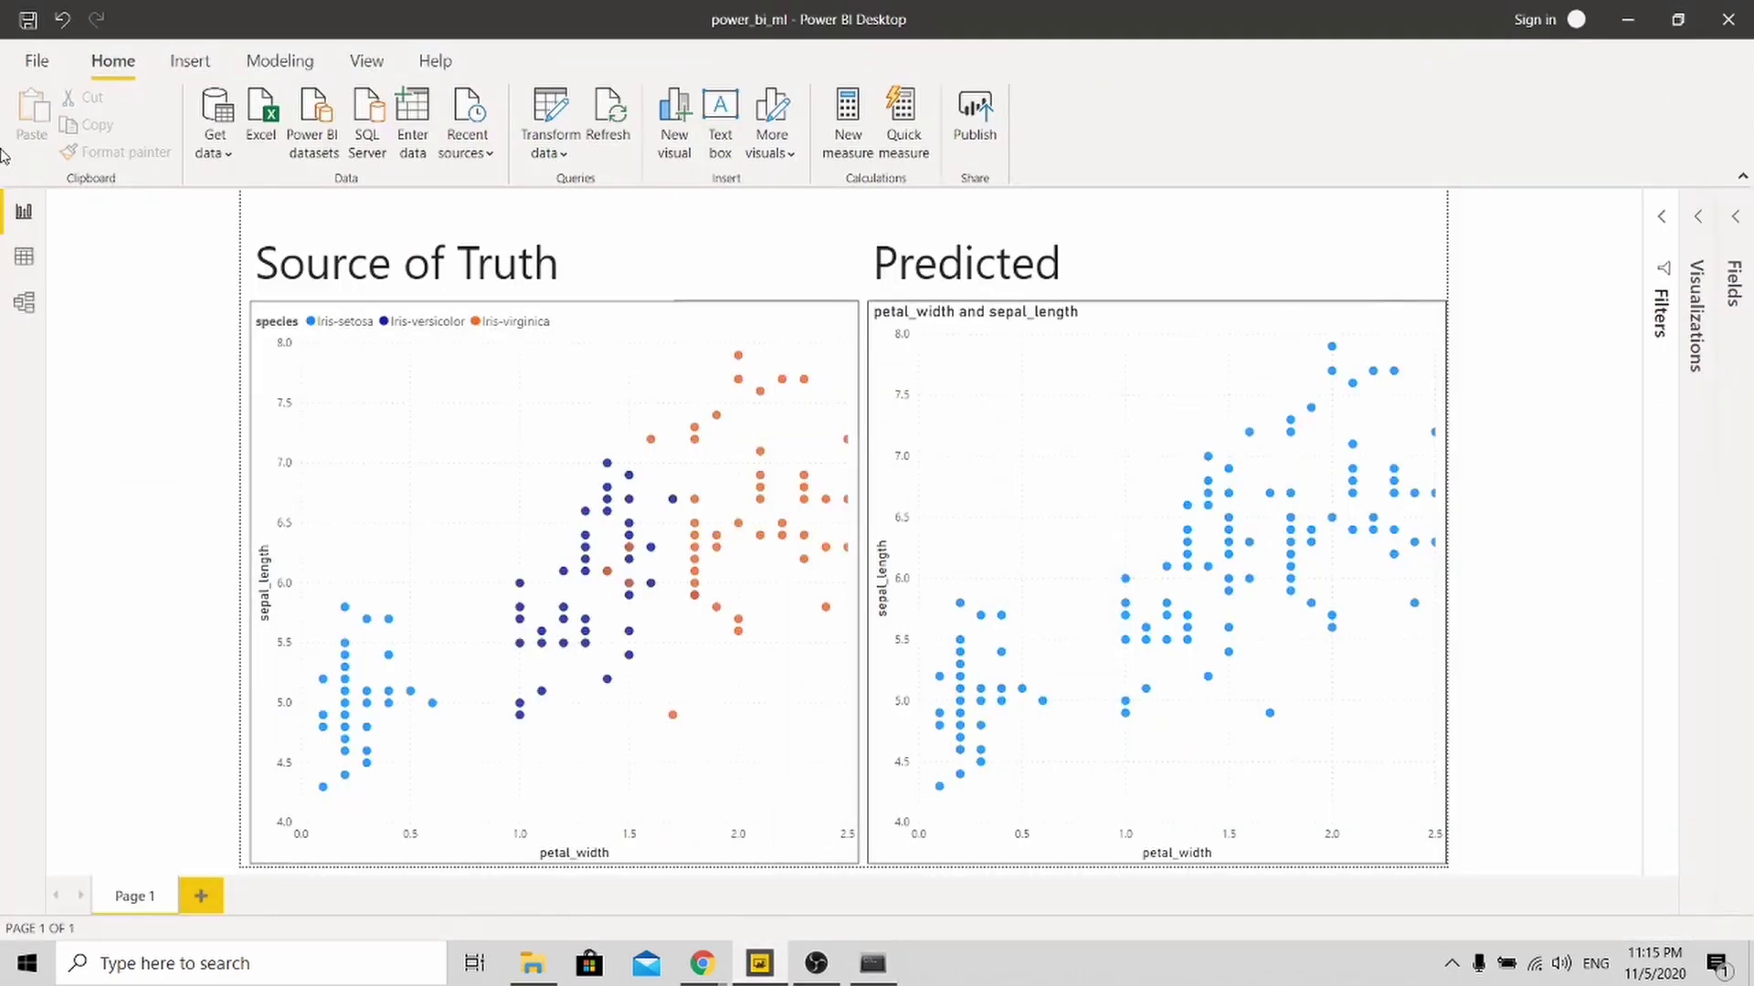
click(36, 62)
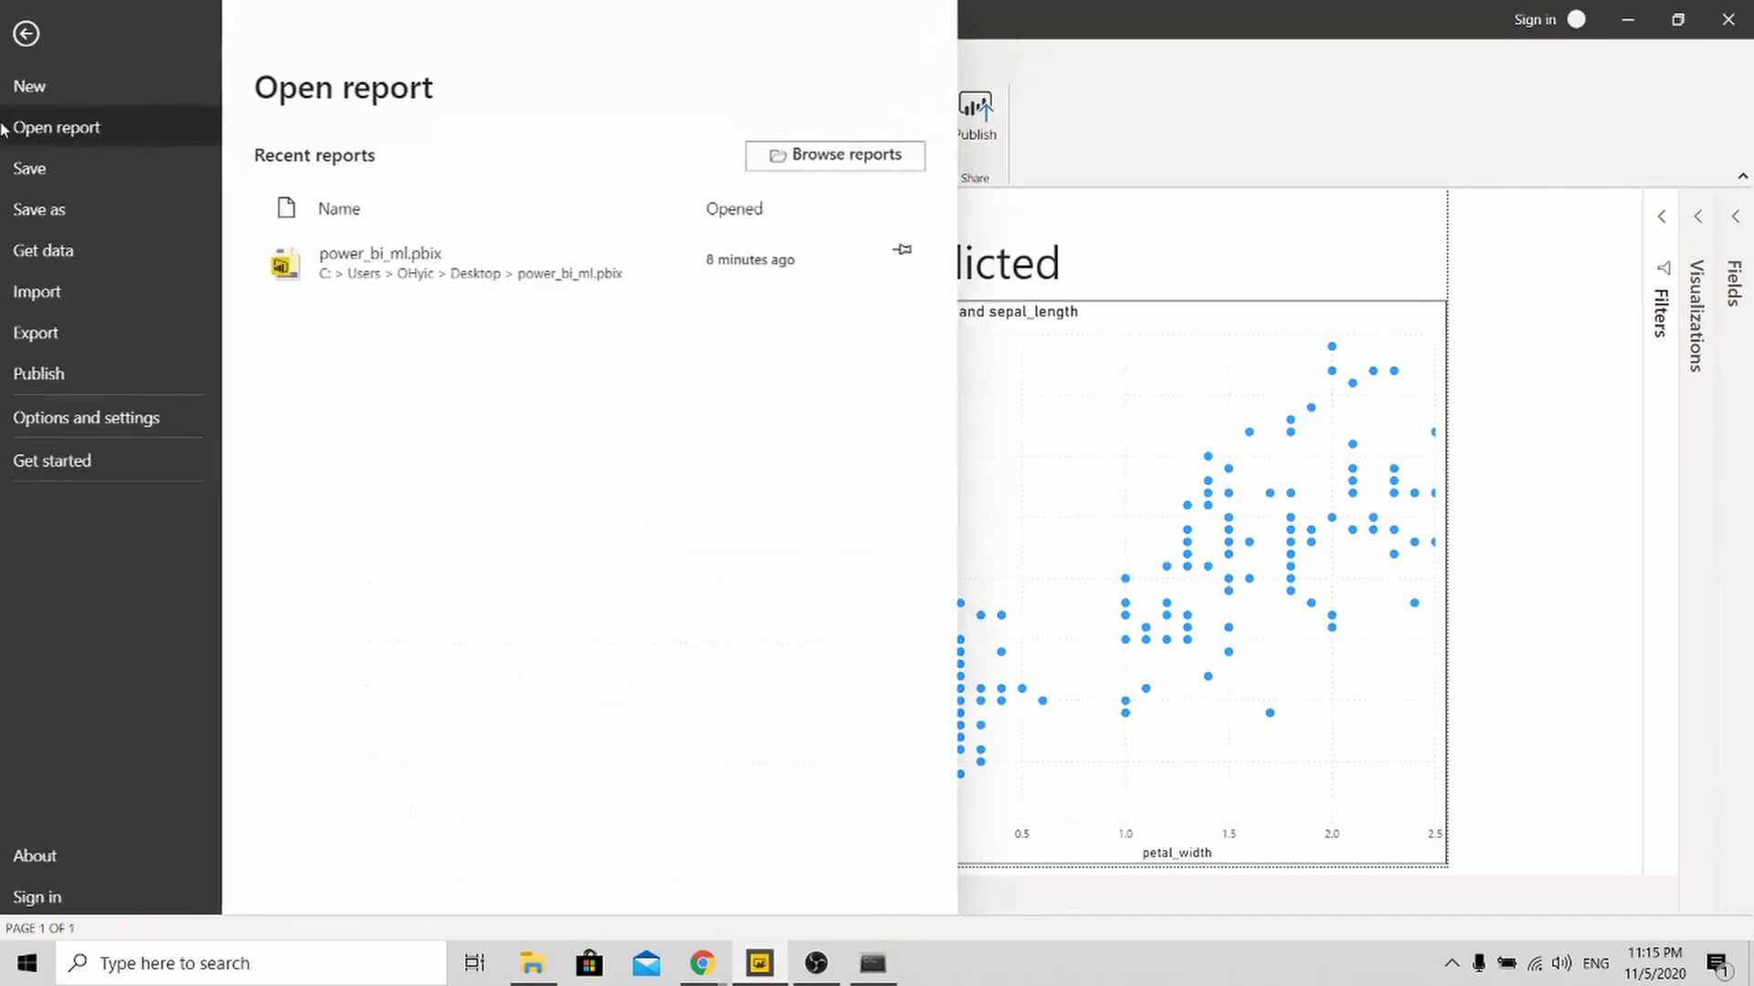
click(89, 428)
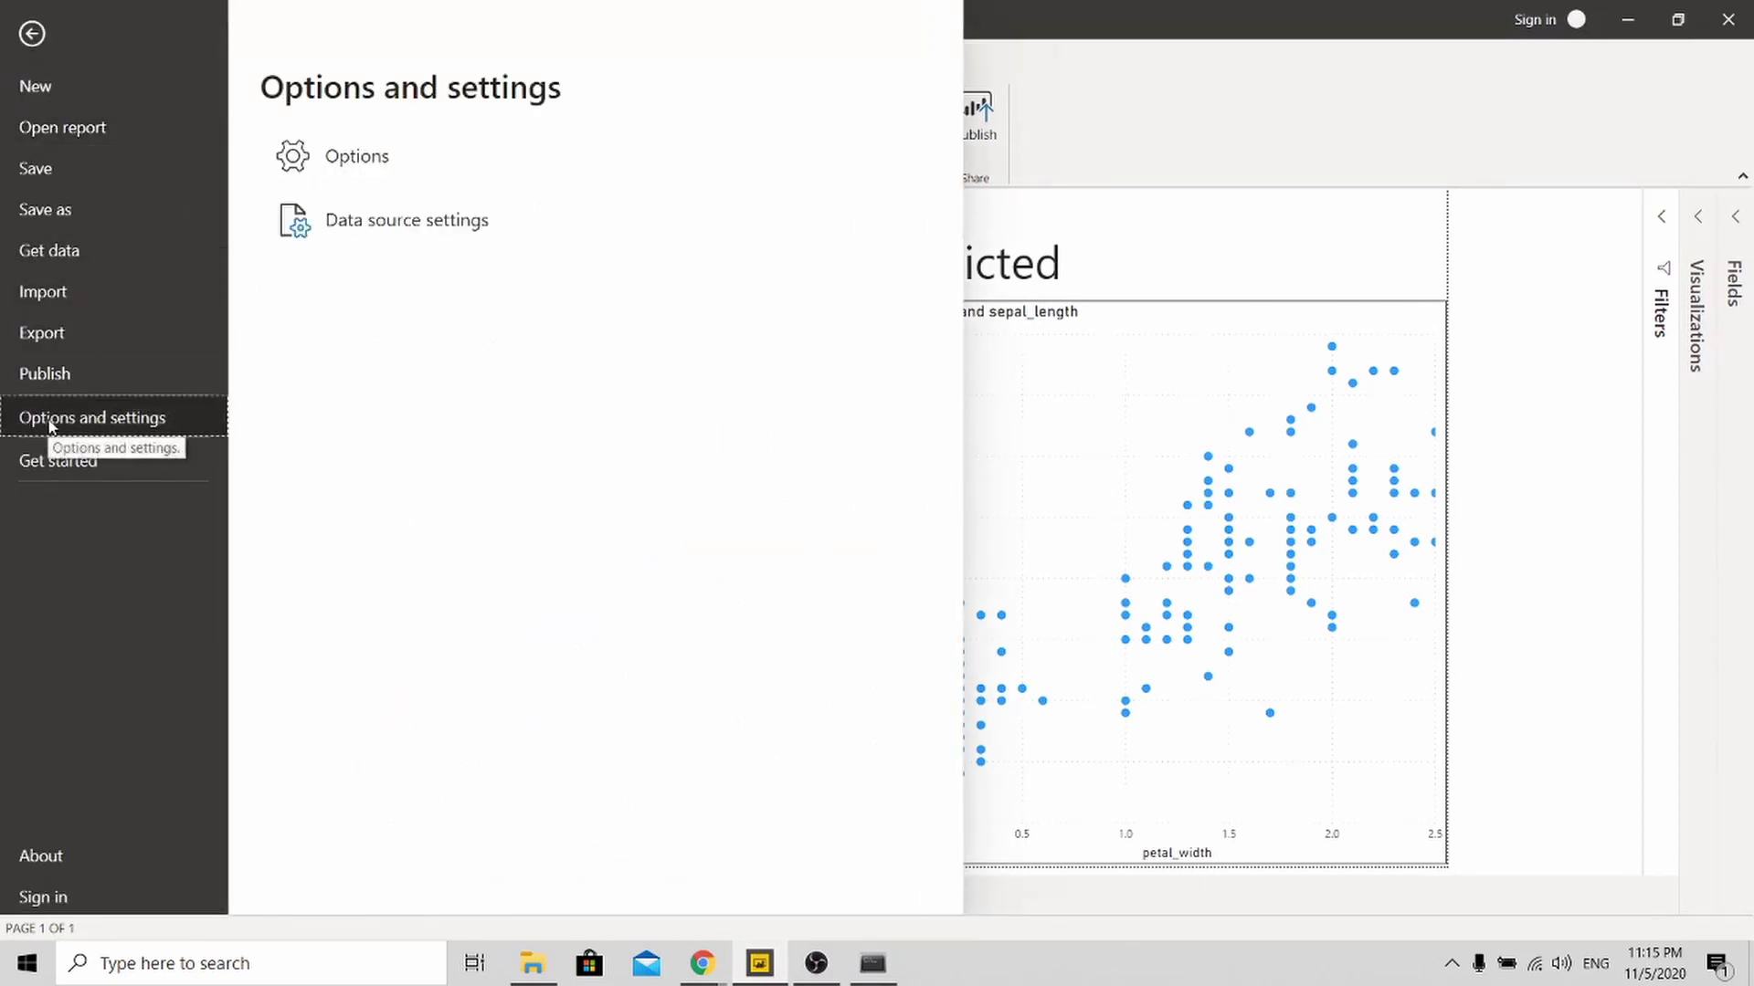
click(407, 157)
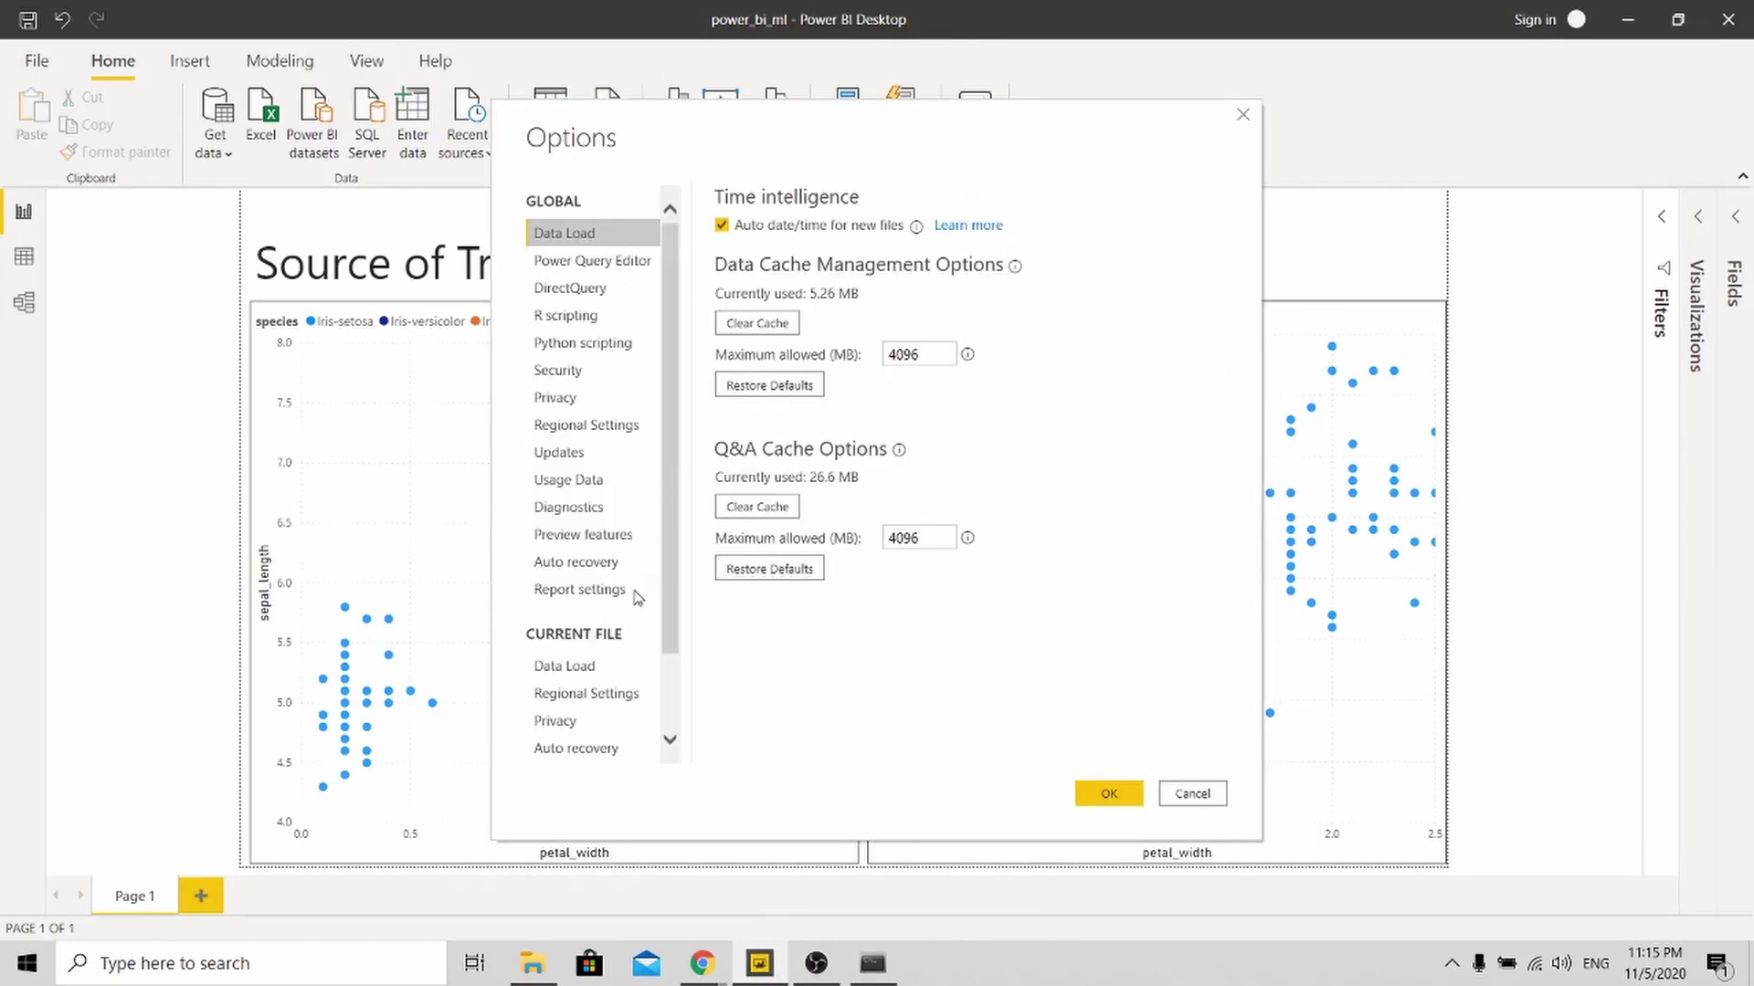
click(583, 347)
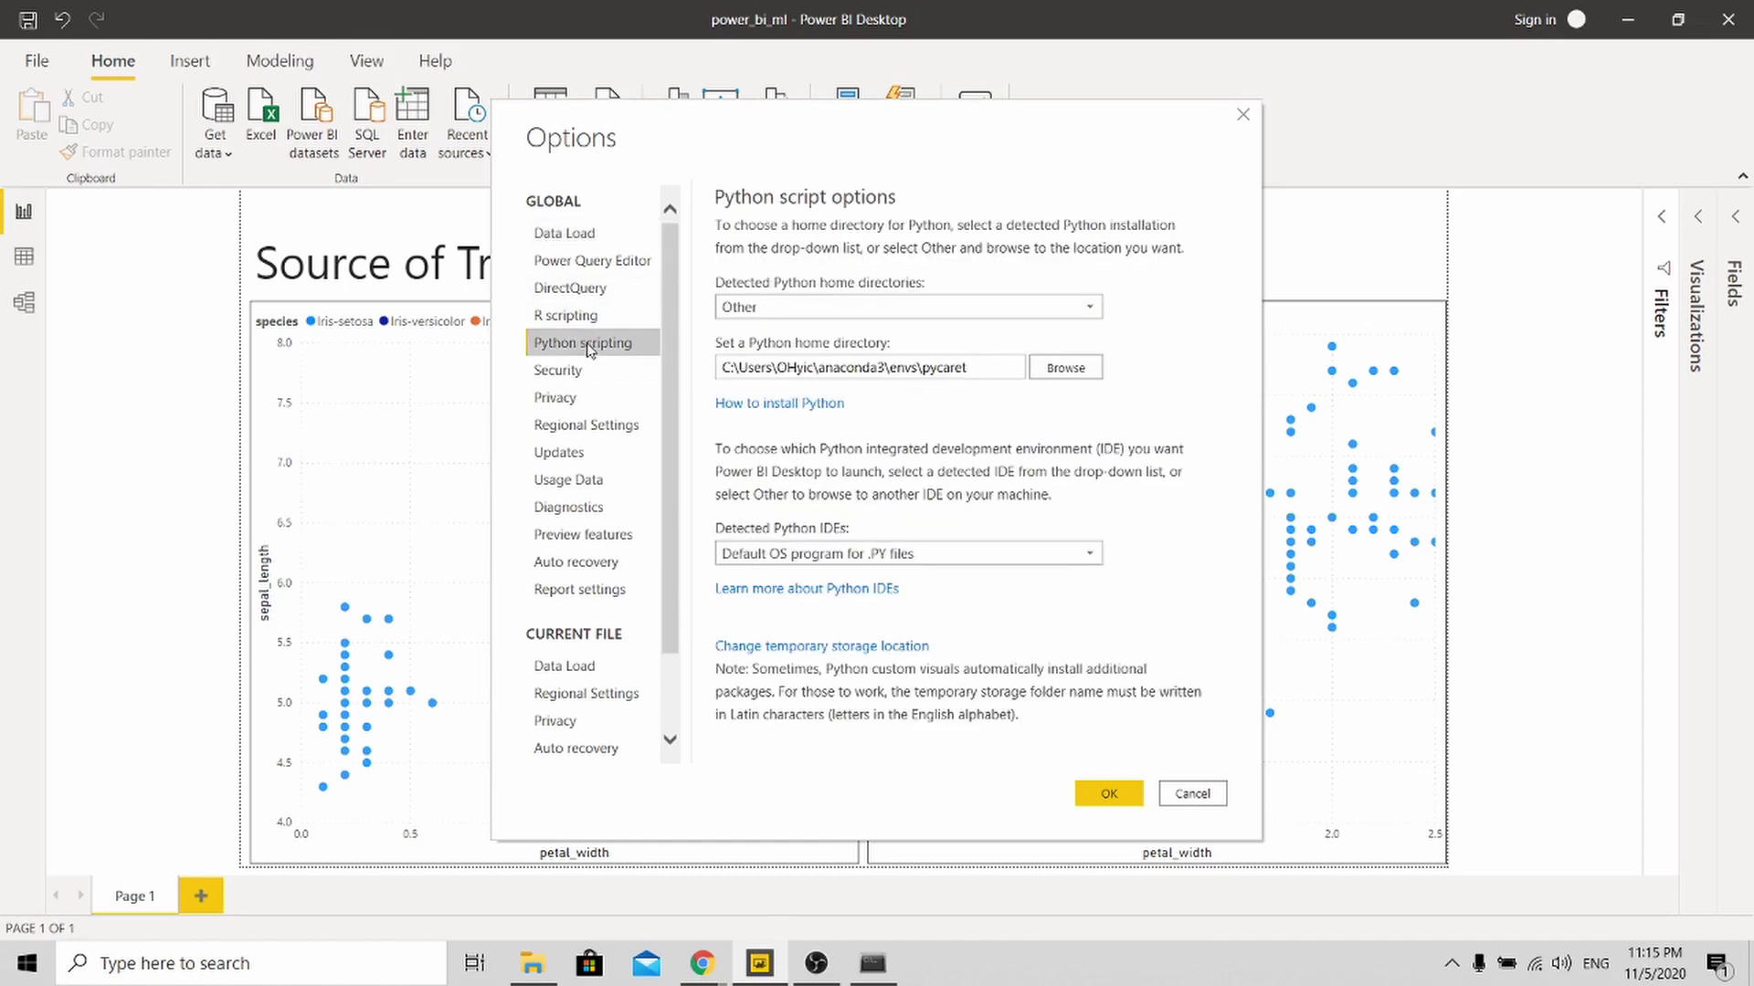
Check the Python home directory path against the pycaret environment shown in Anaconda Prompt
double_click(816, 367)
click(902, 368)
double_click(926, 369)
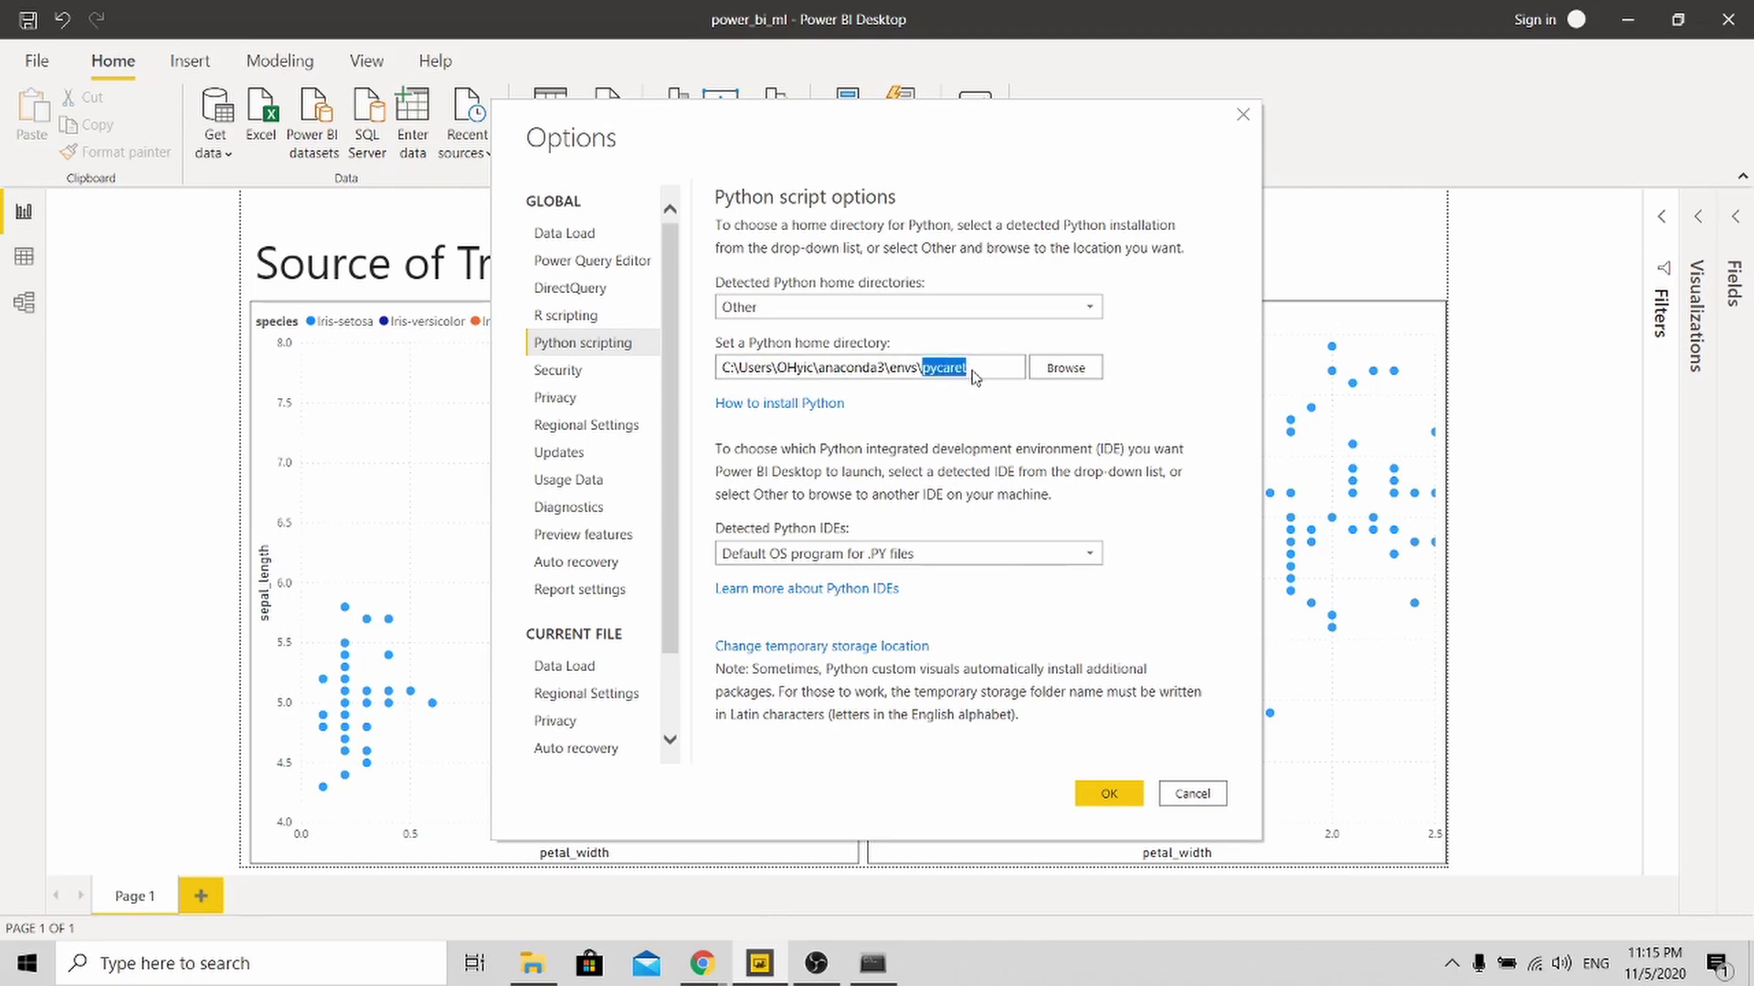
click(886, 960)
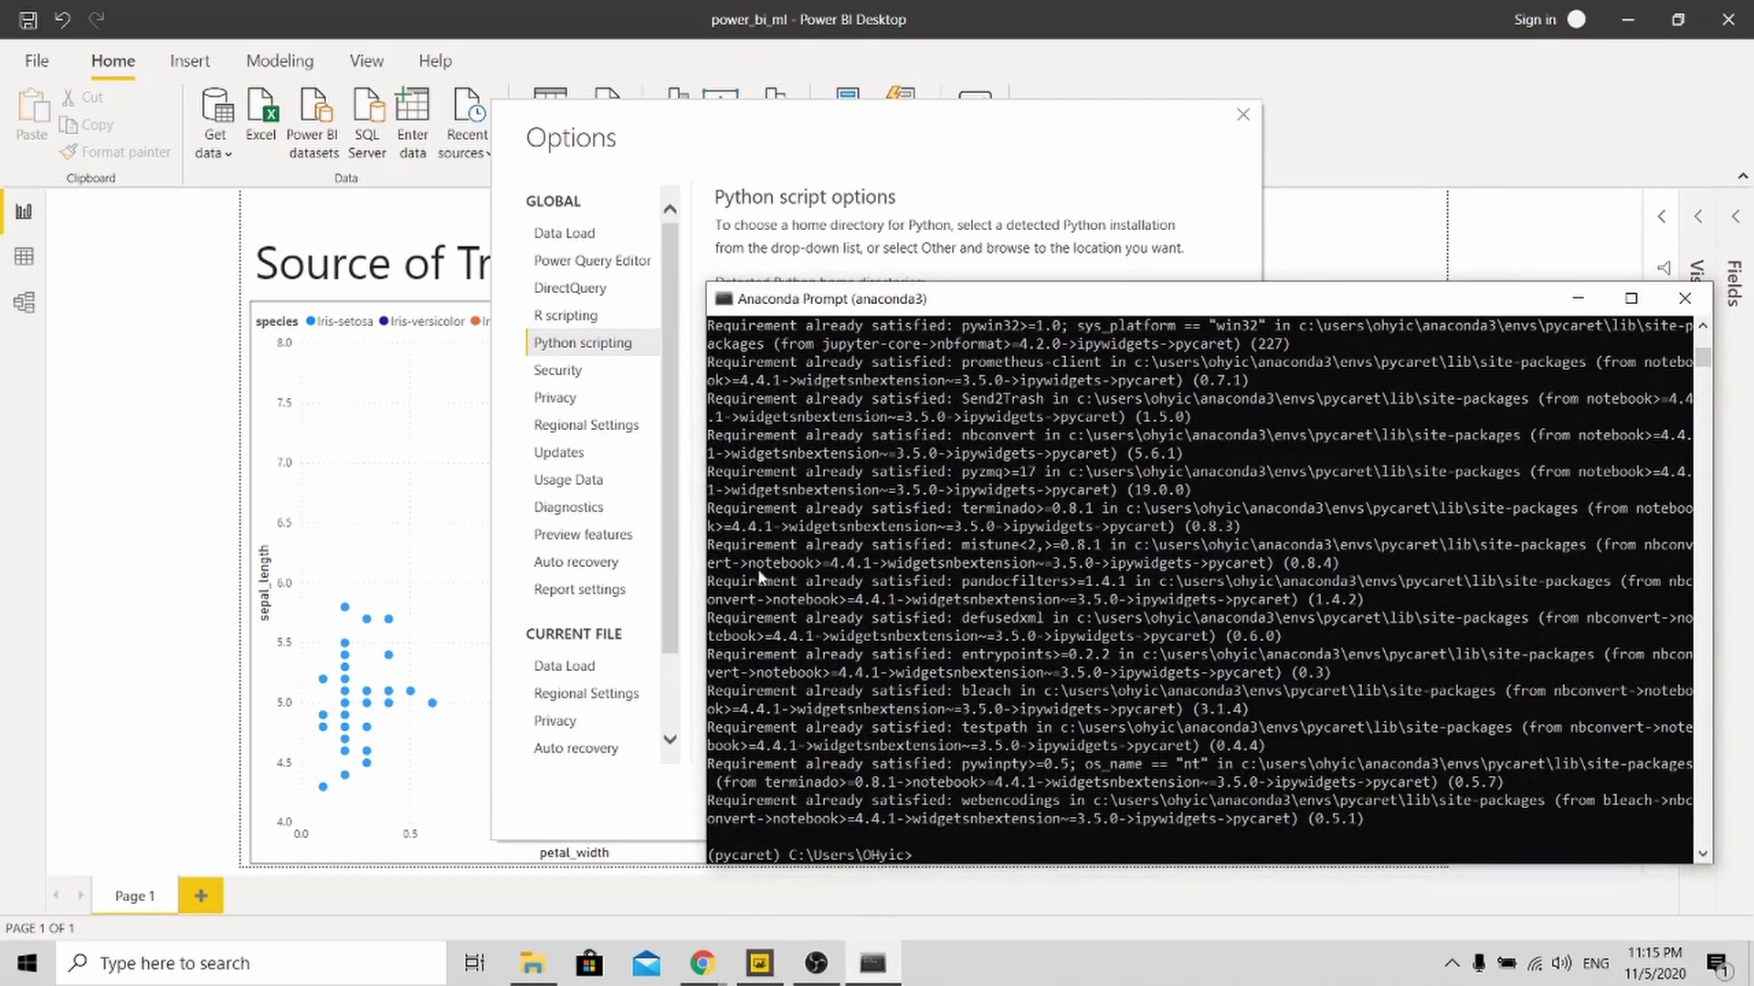
scroll(913, 585, up, 1)
scroll(1291, 652, down, 2)
click(1569, 301)
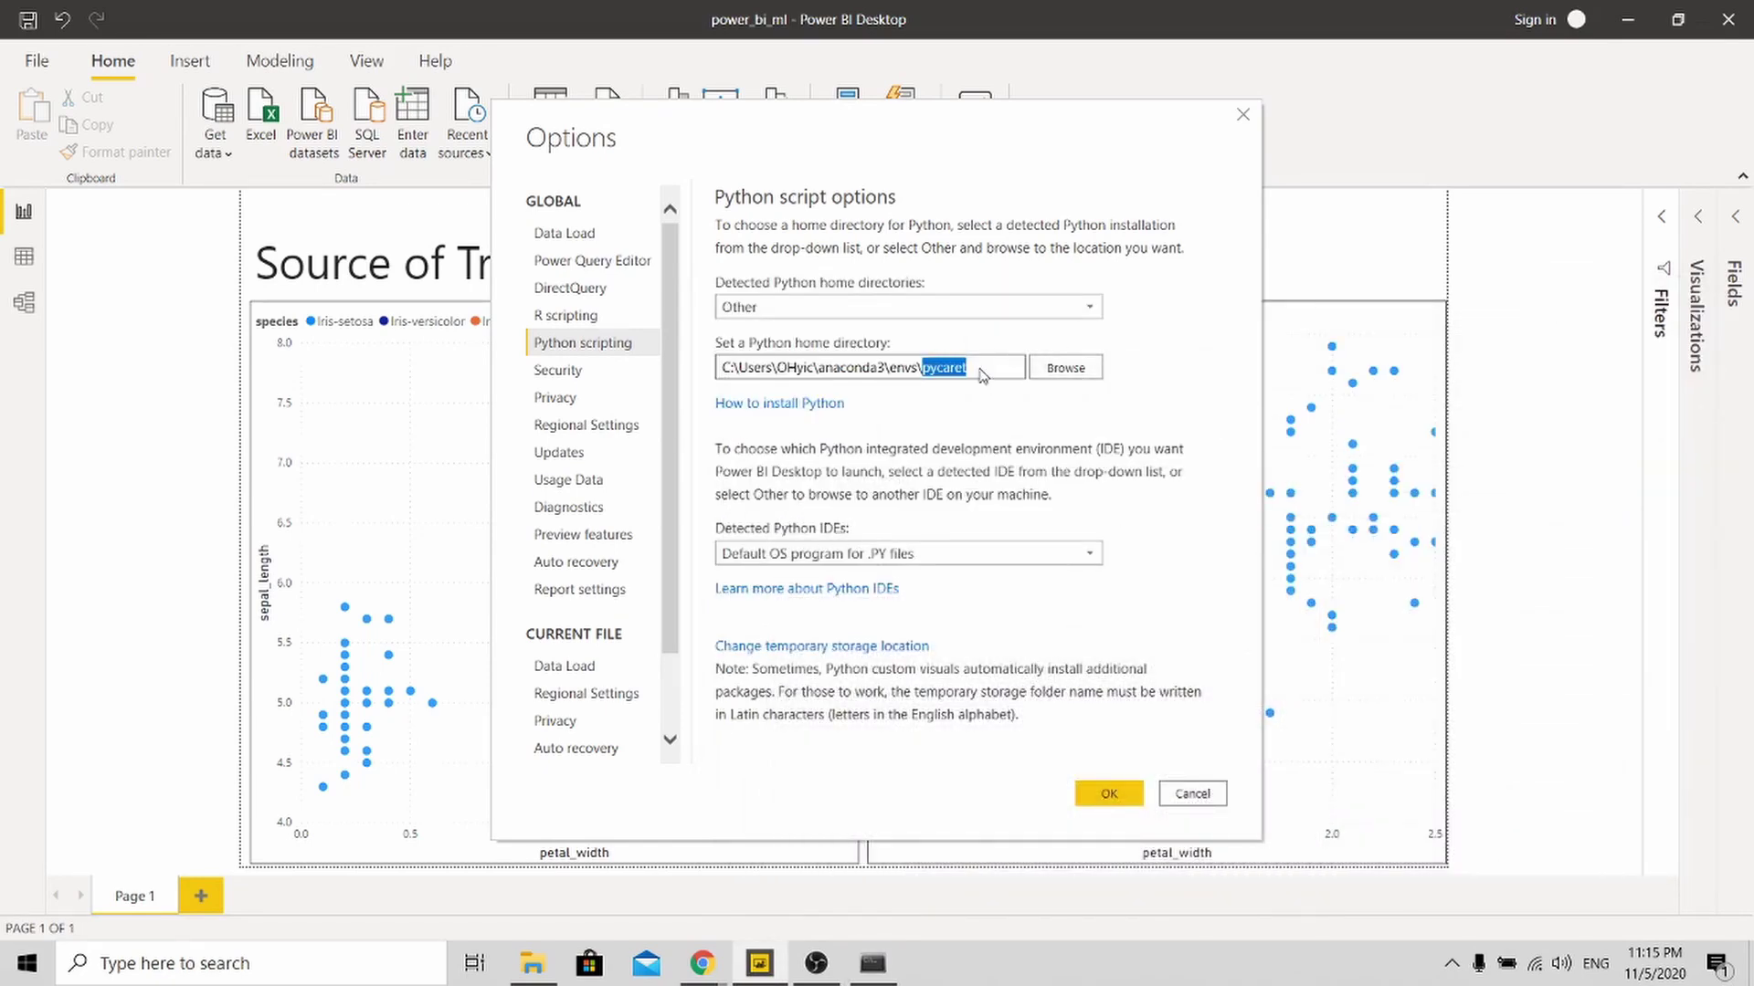
Verify the anaconda3\envs\pycaret folder via Browse and save the home directory with OK
click(1049, 375)
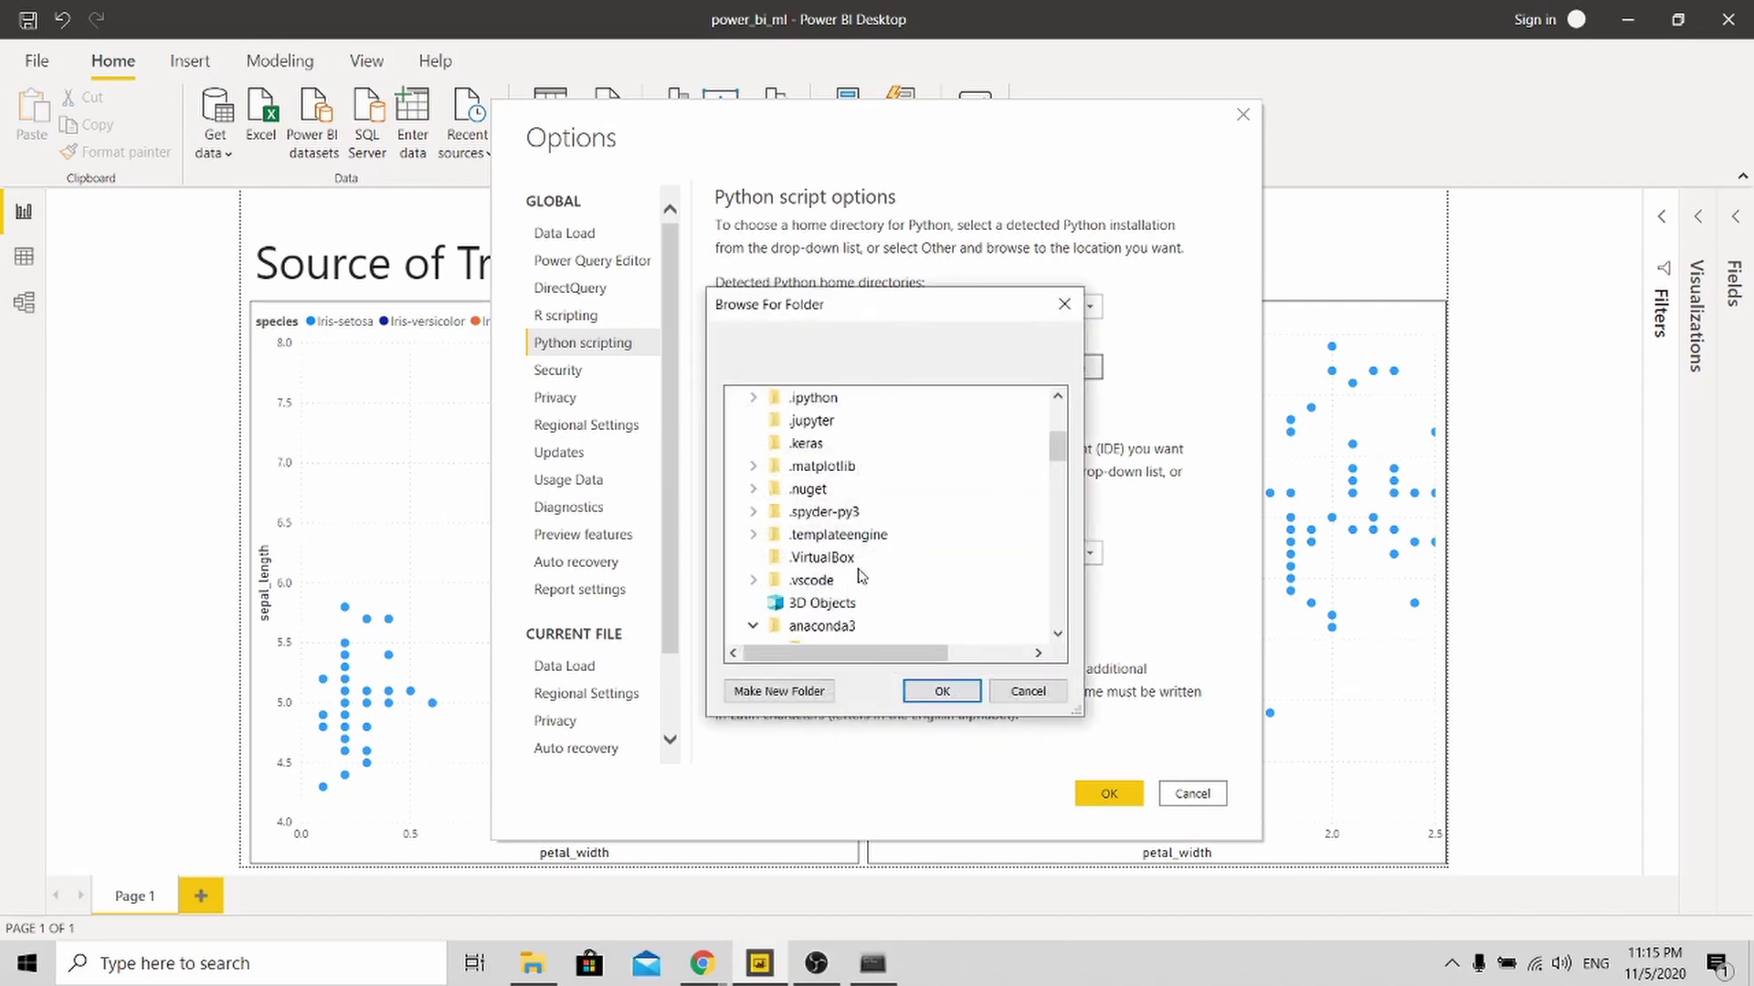
scroll(858, 575, up, 4)
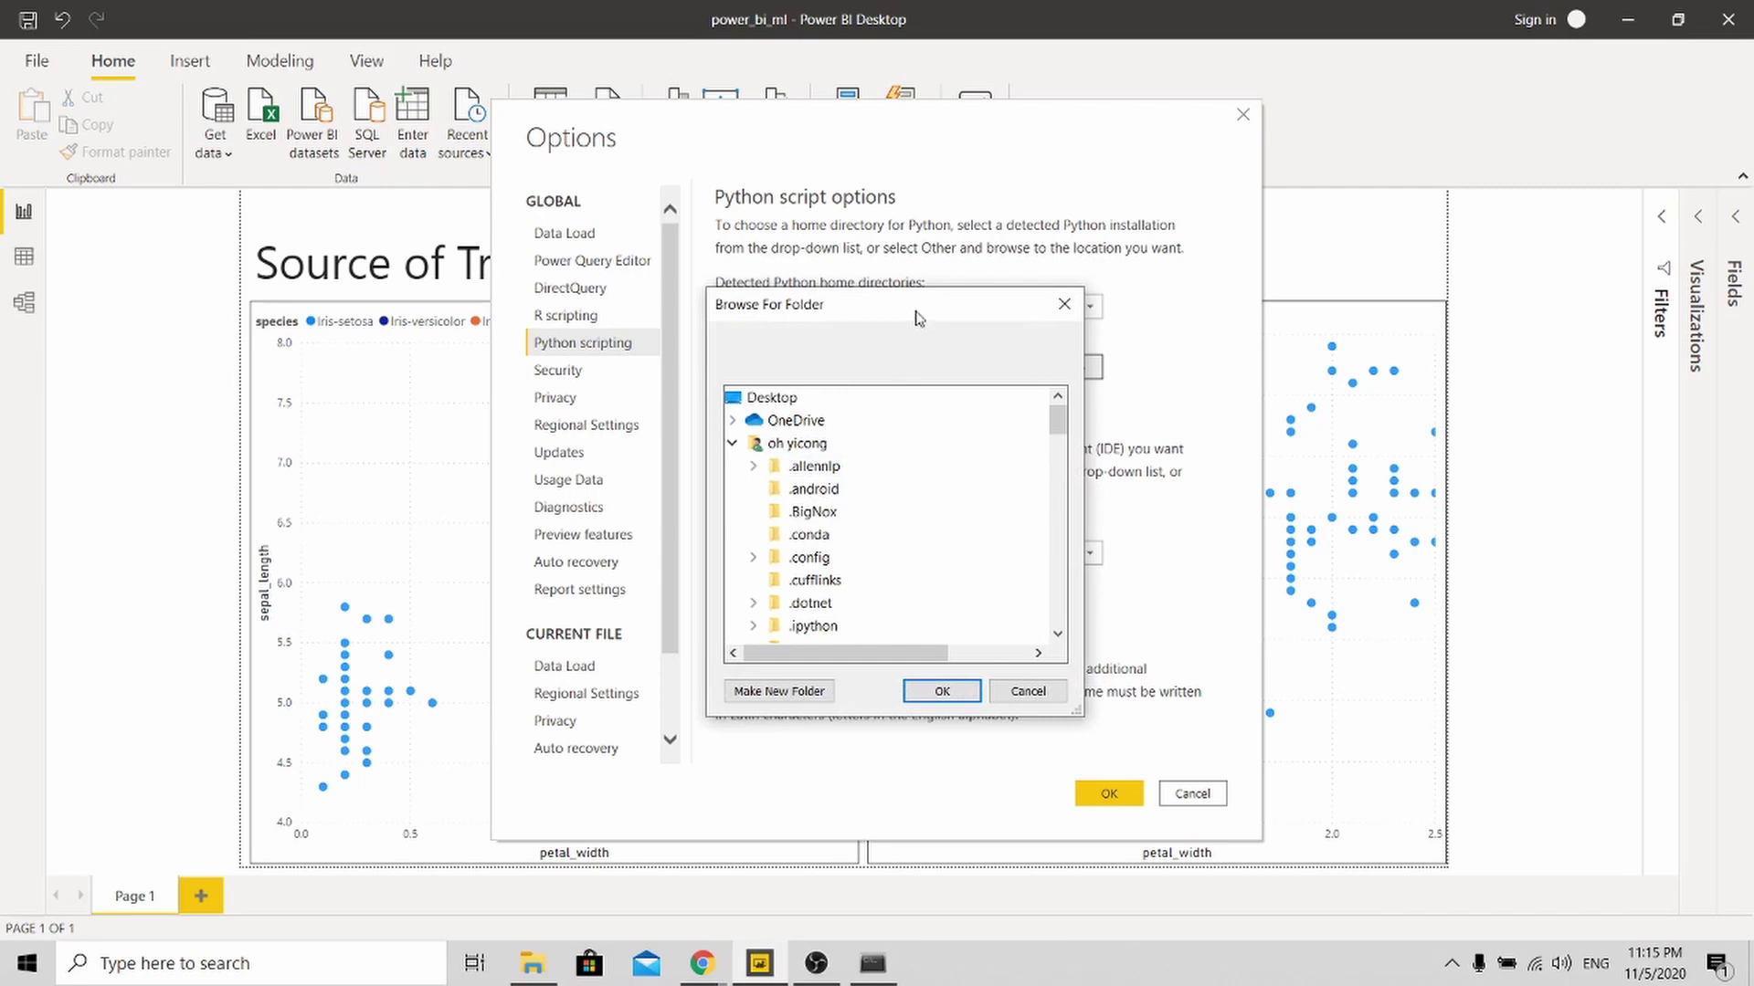
drag(918, 317, 1256, 245)
scroll(1158, 494, down, 4)
double_click(1158, 508)
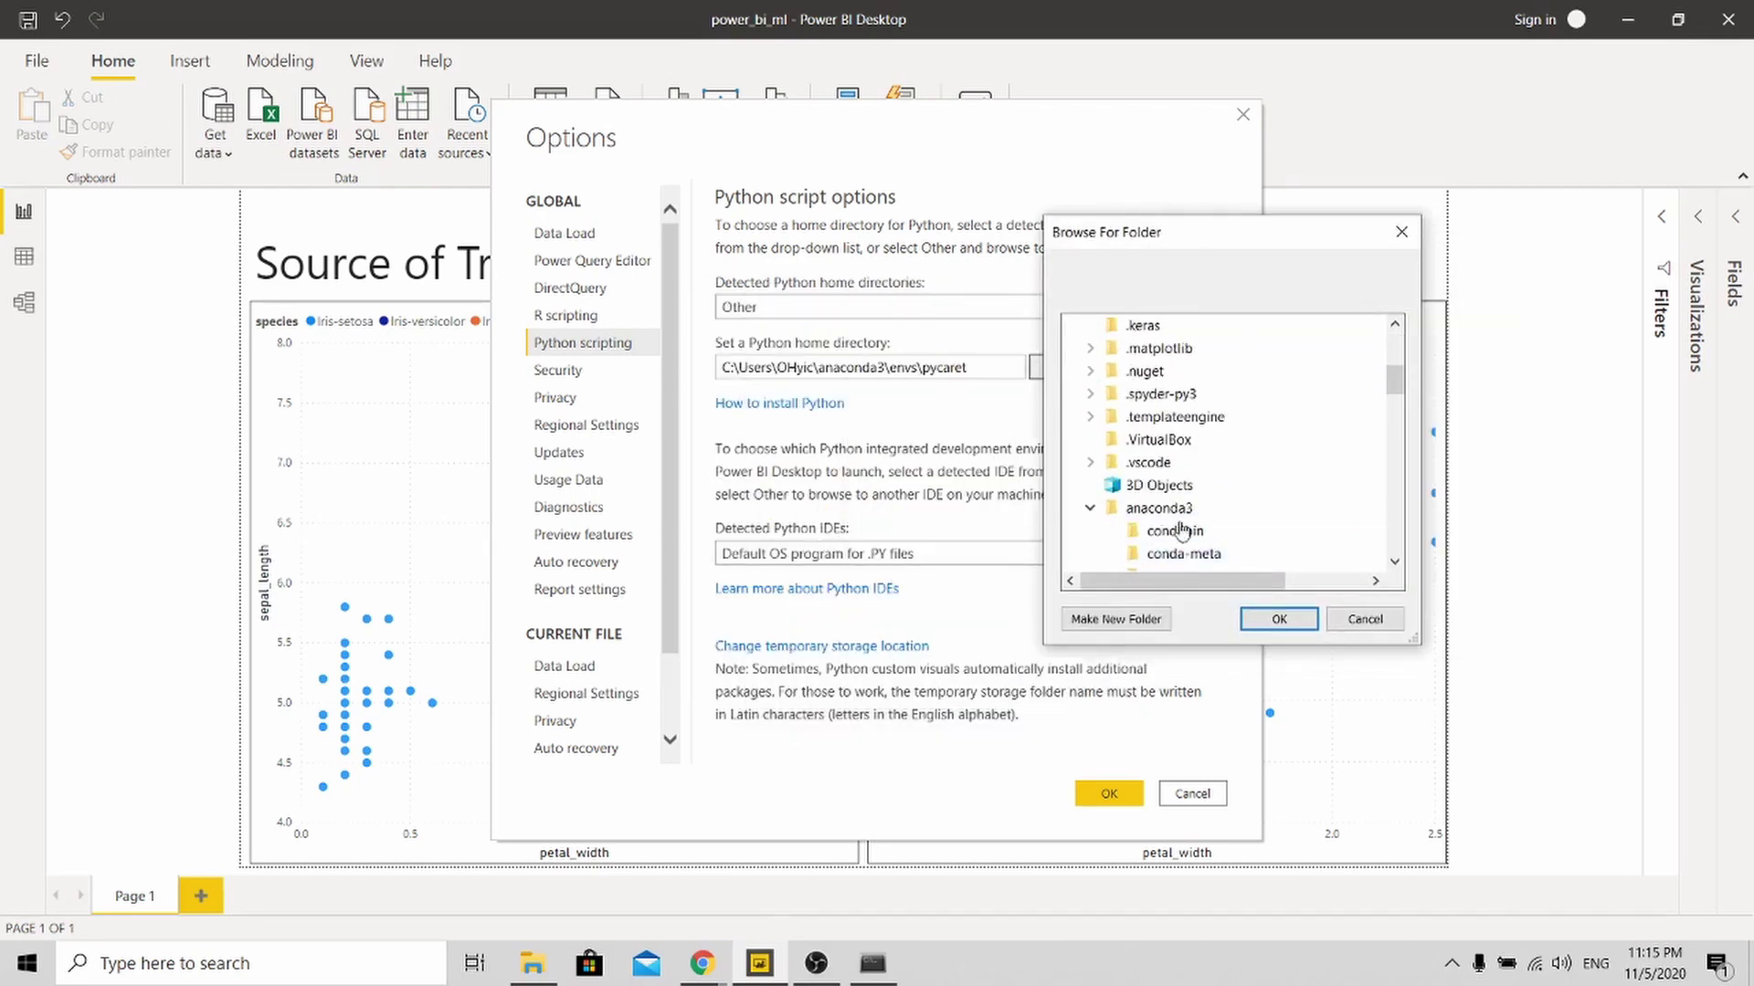
scroll(1278, 548, down, 1)
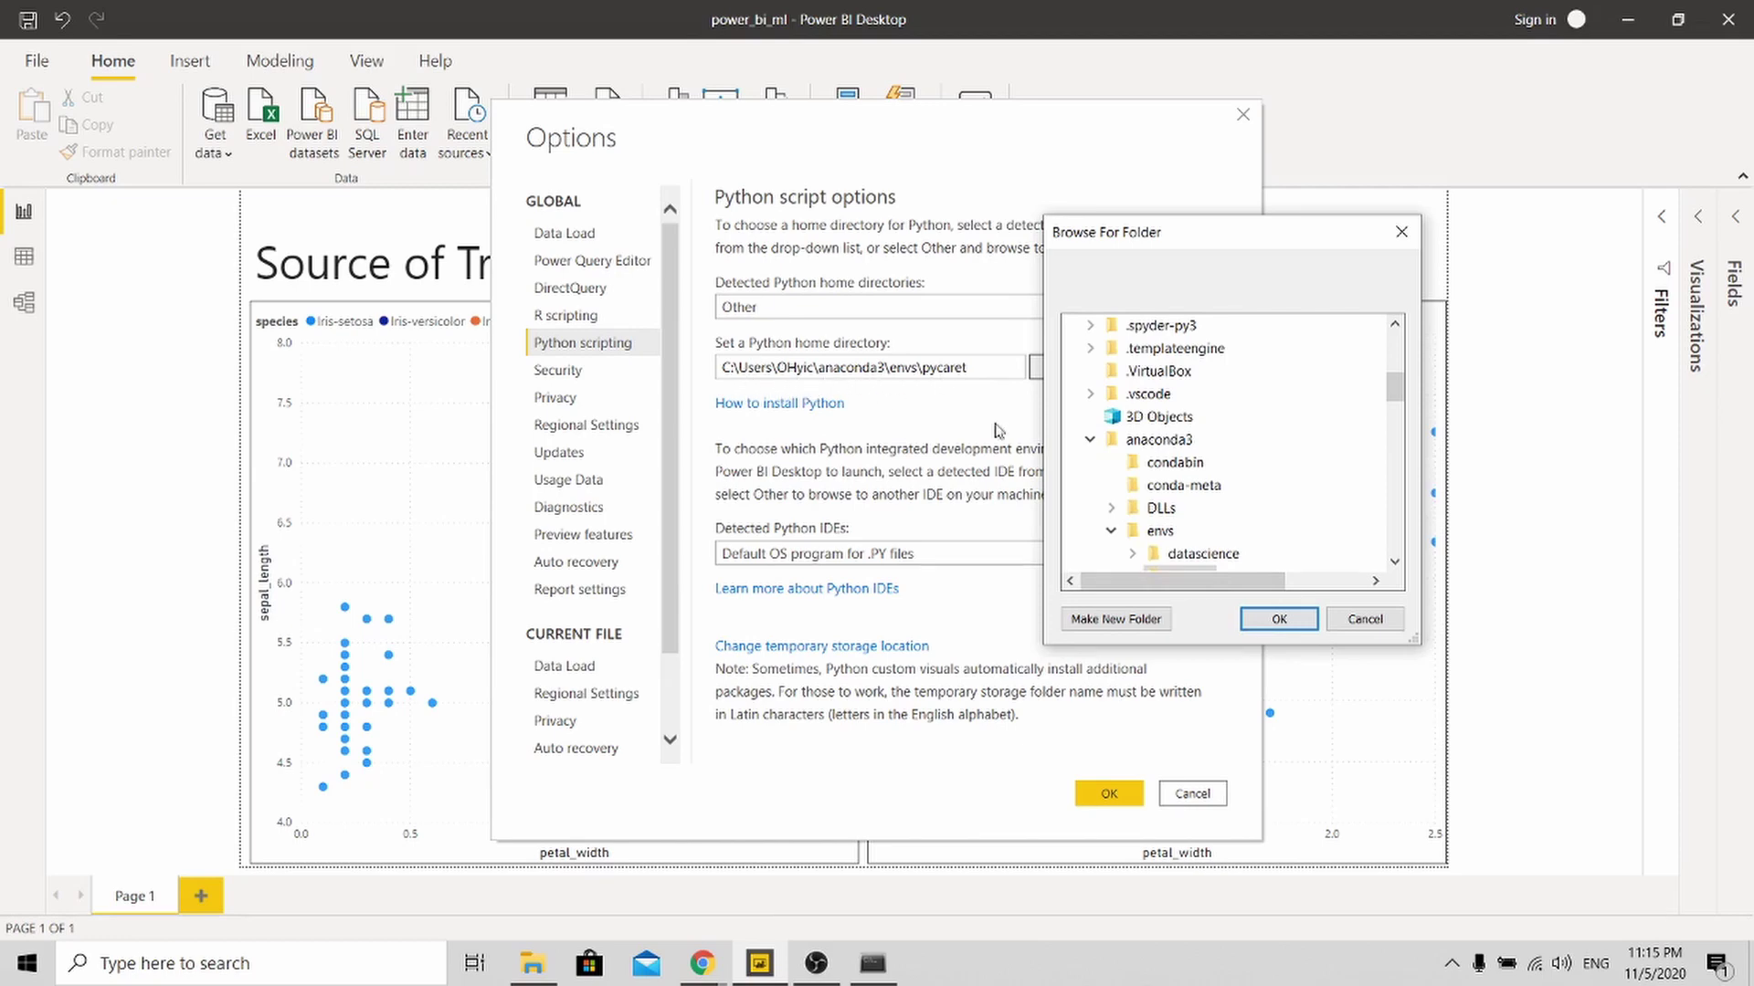
click(1365, 619)
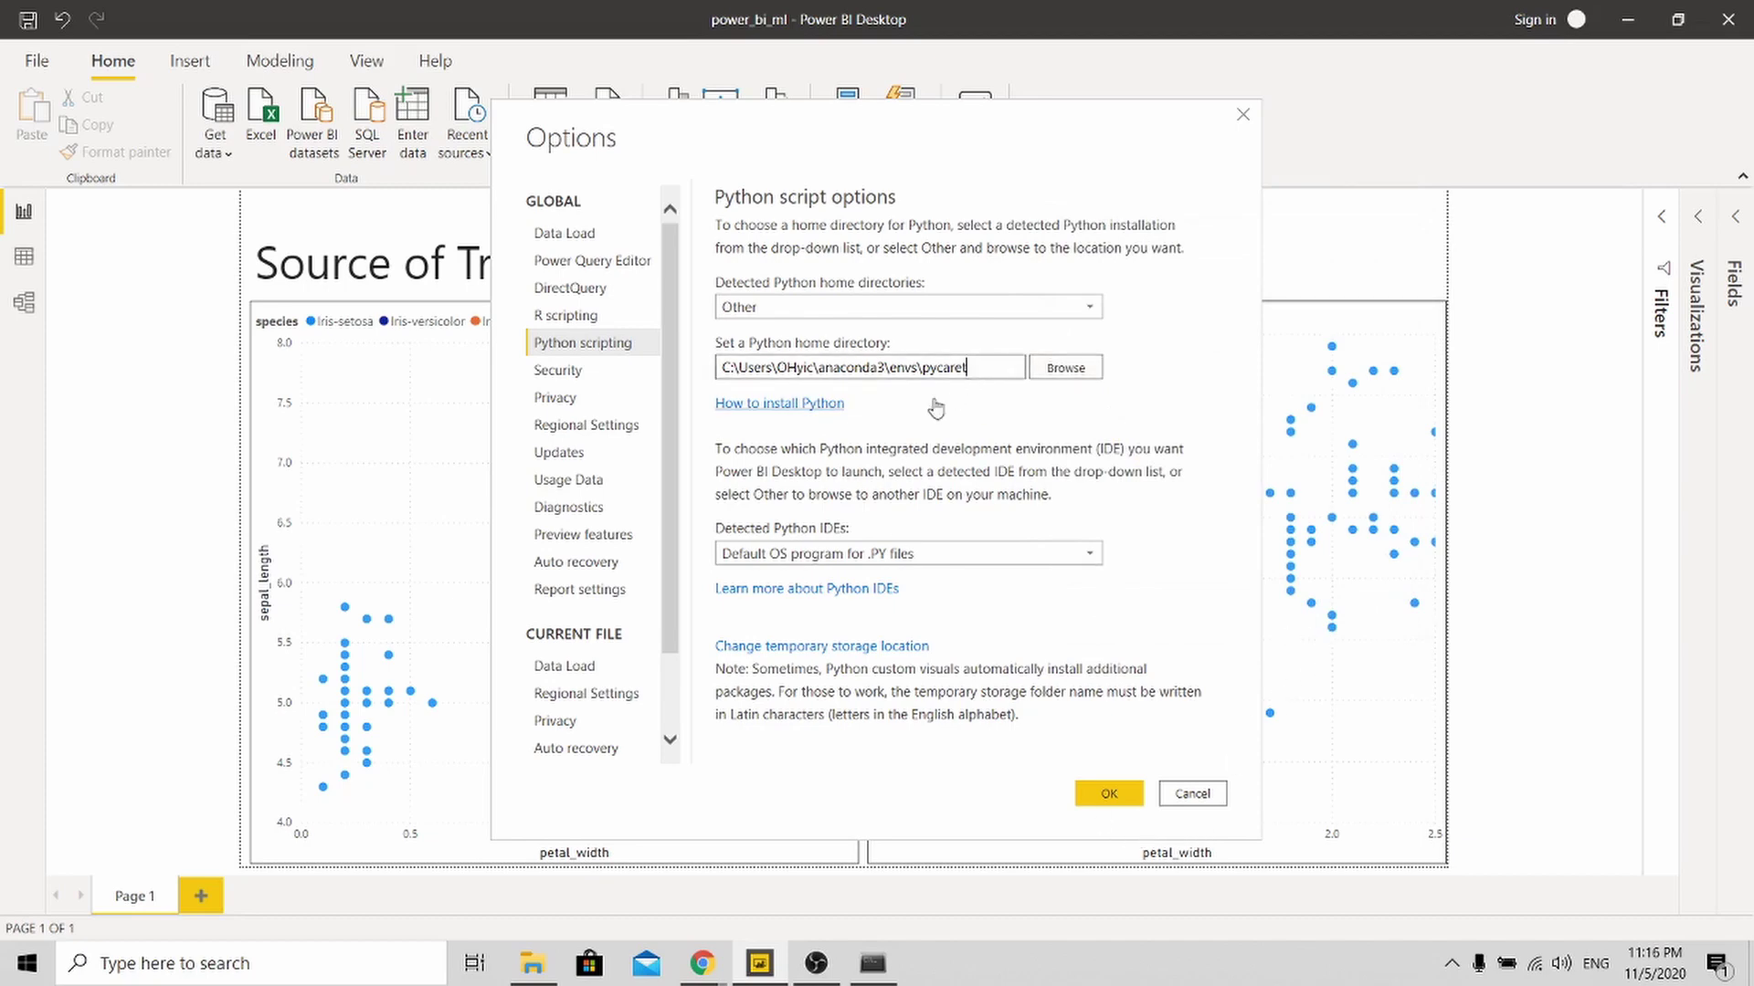
click(1129, 797)
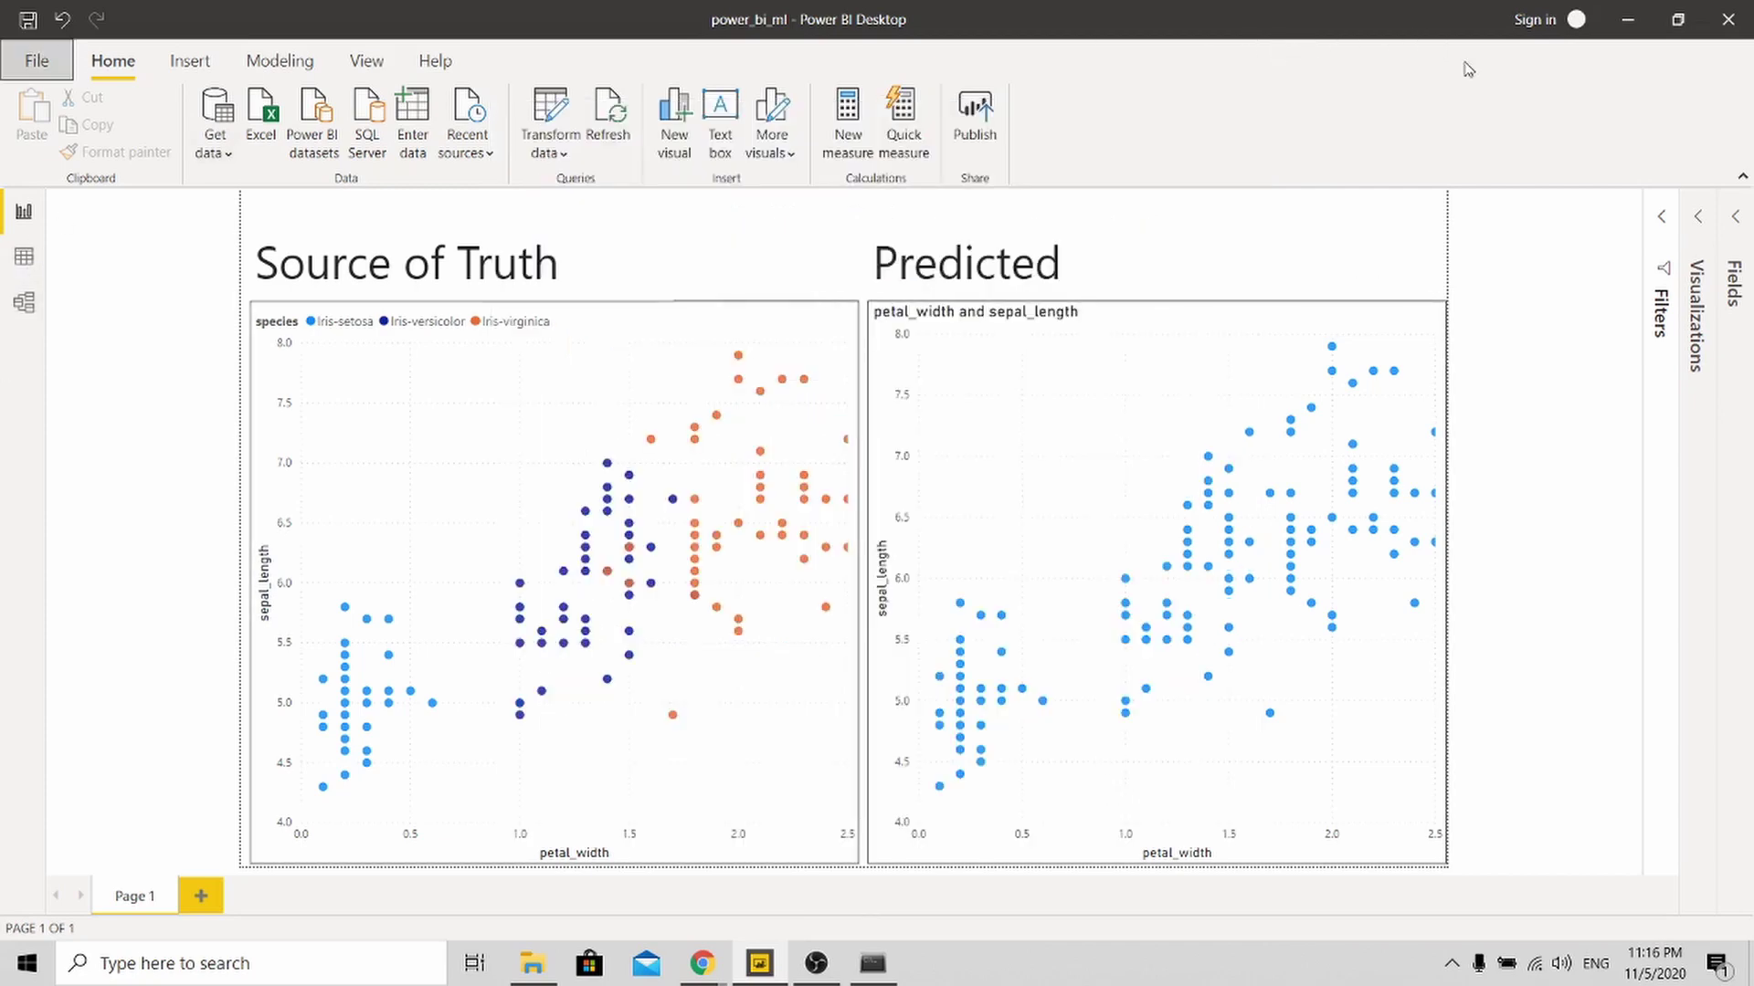
Copy the Kaggle Iris dataset link from slide 4 and paste it into a new Chrome tab
click(1626, 22)
click(69, 538)
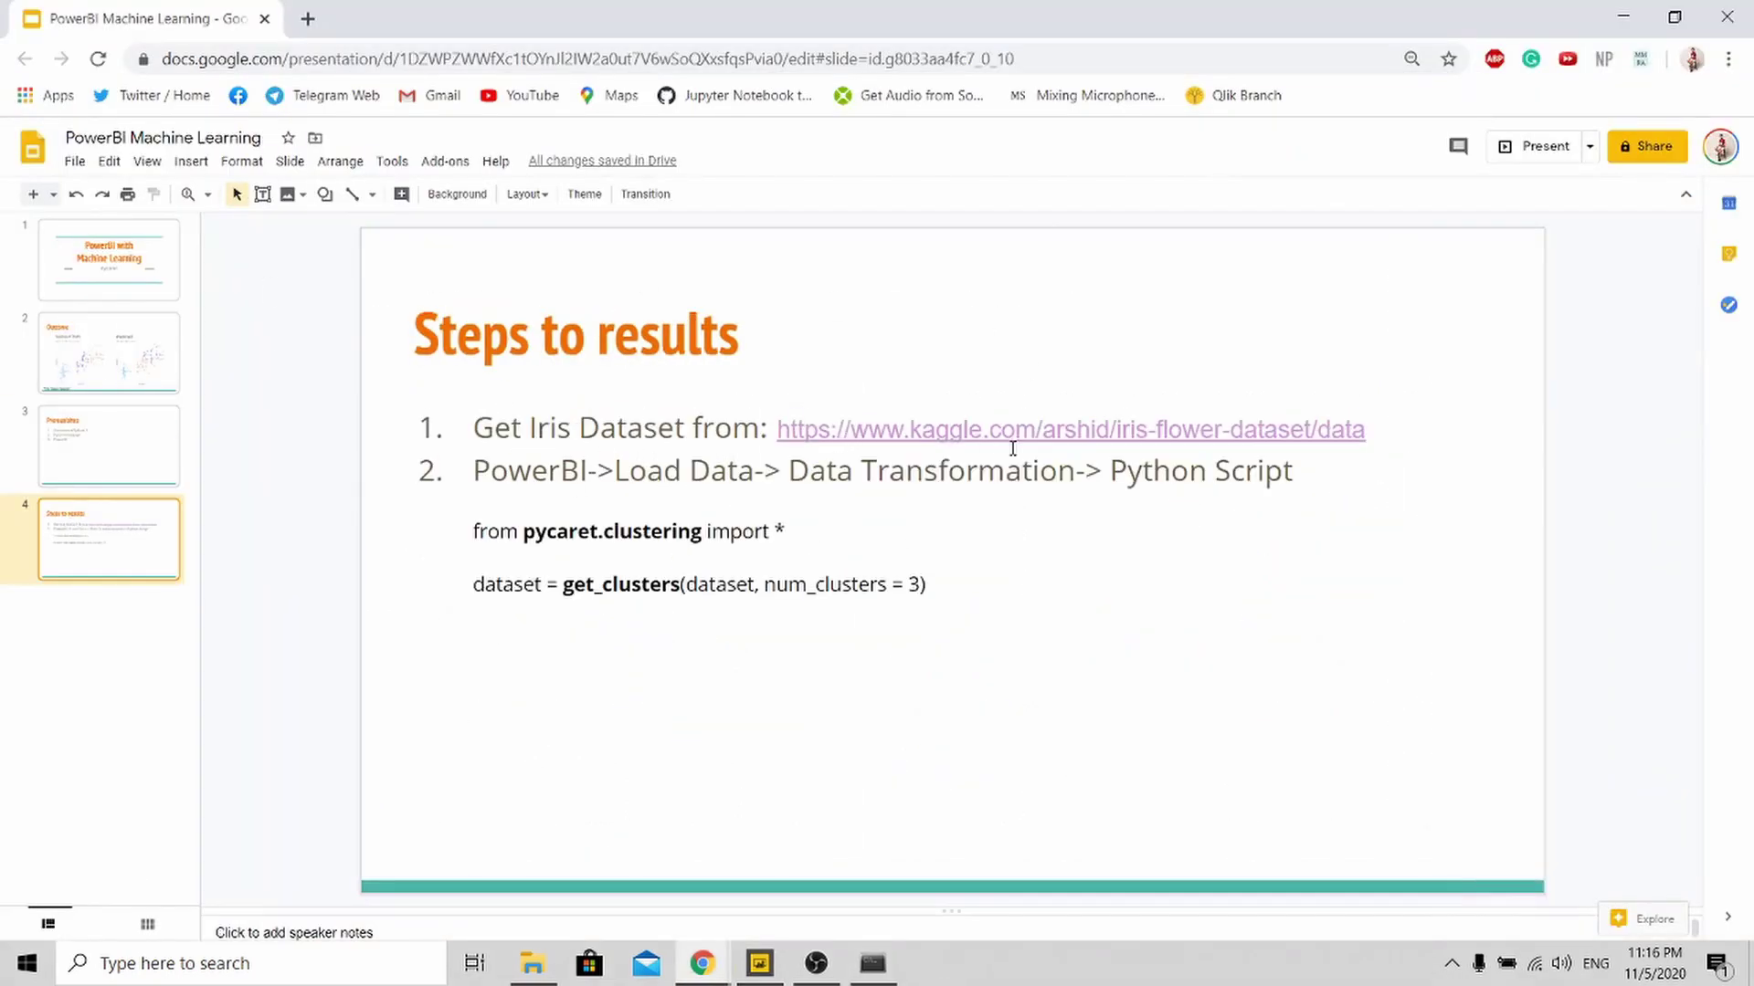
click(970, 432)
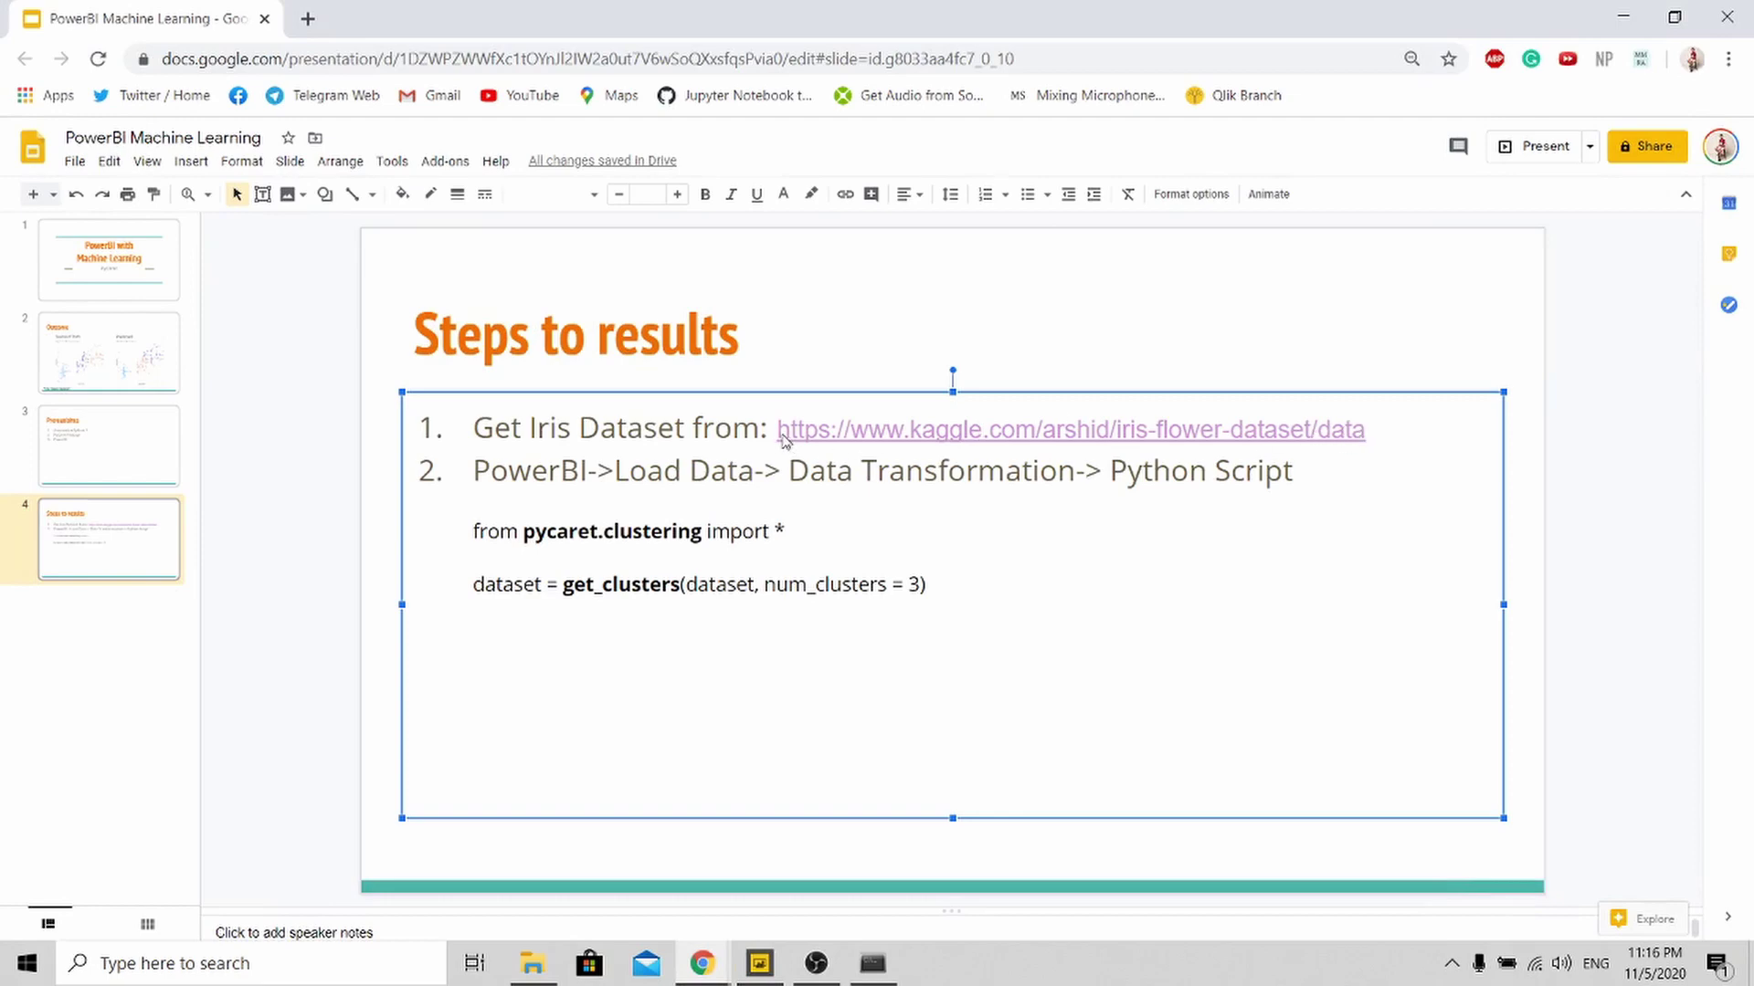
drag(781, 431, 1368, 432)
key(ctrl+c)
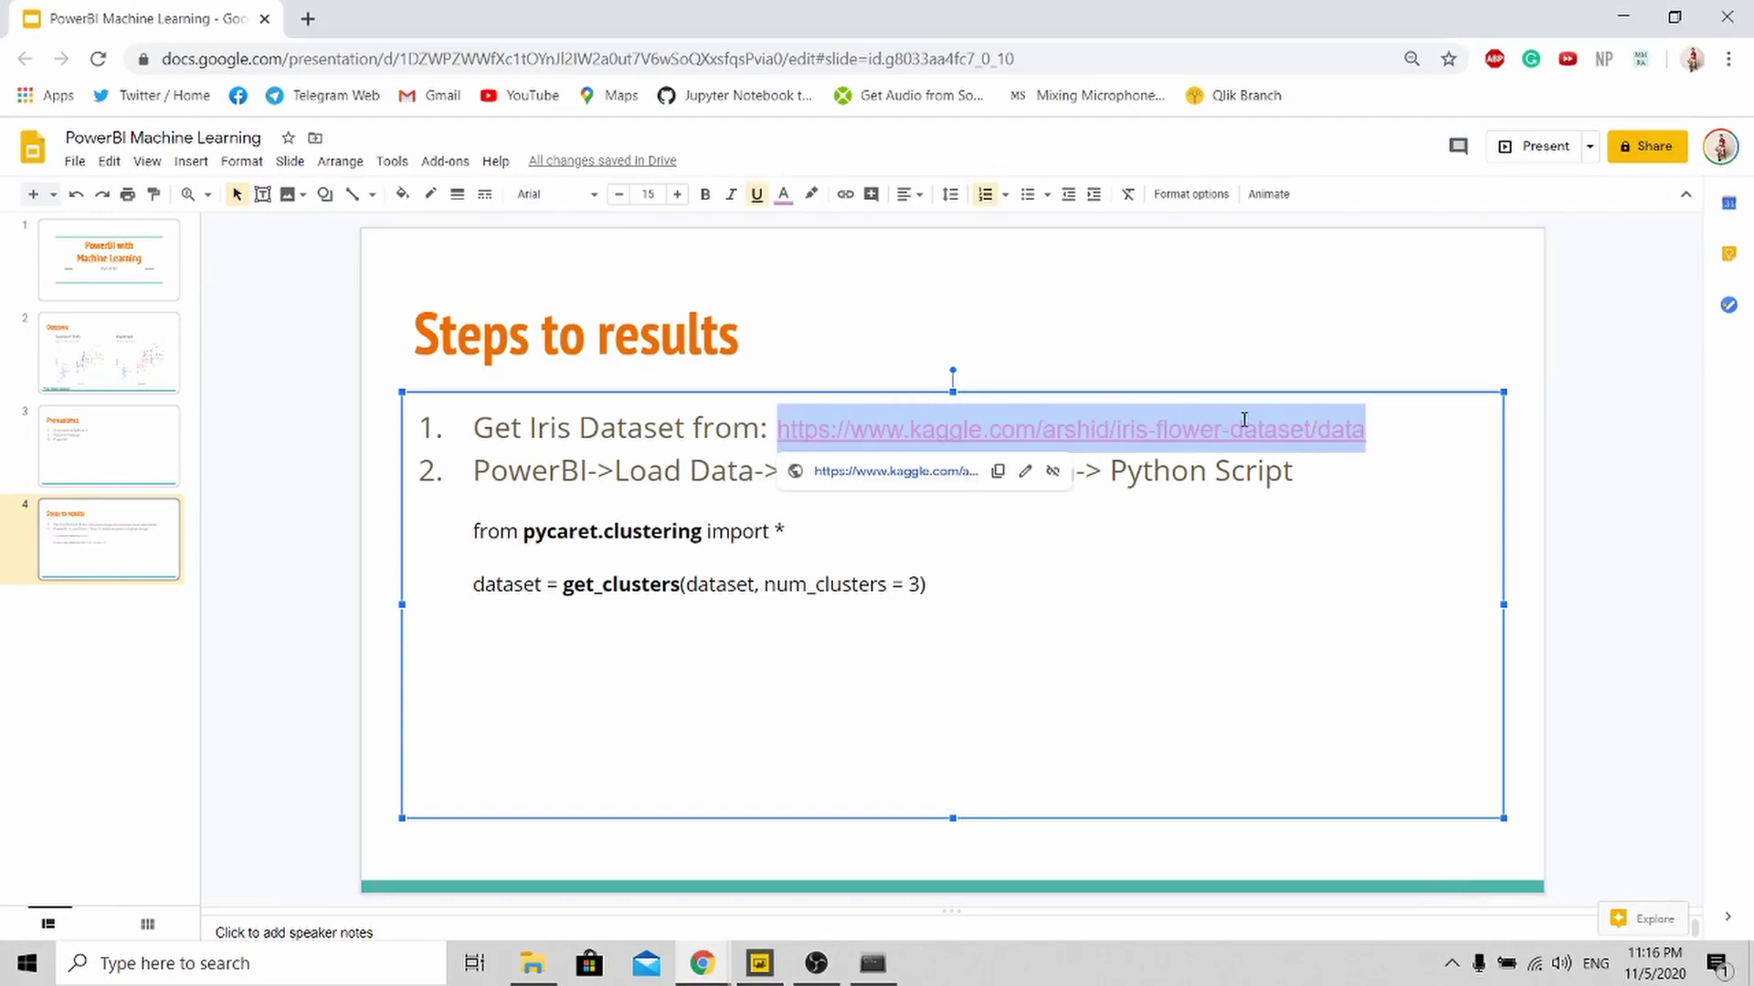
click(308, 18)
key(ctrl+v)
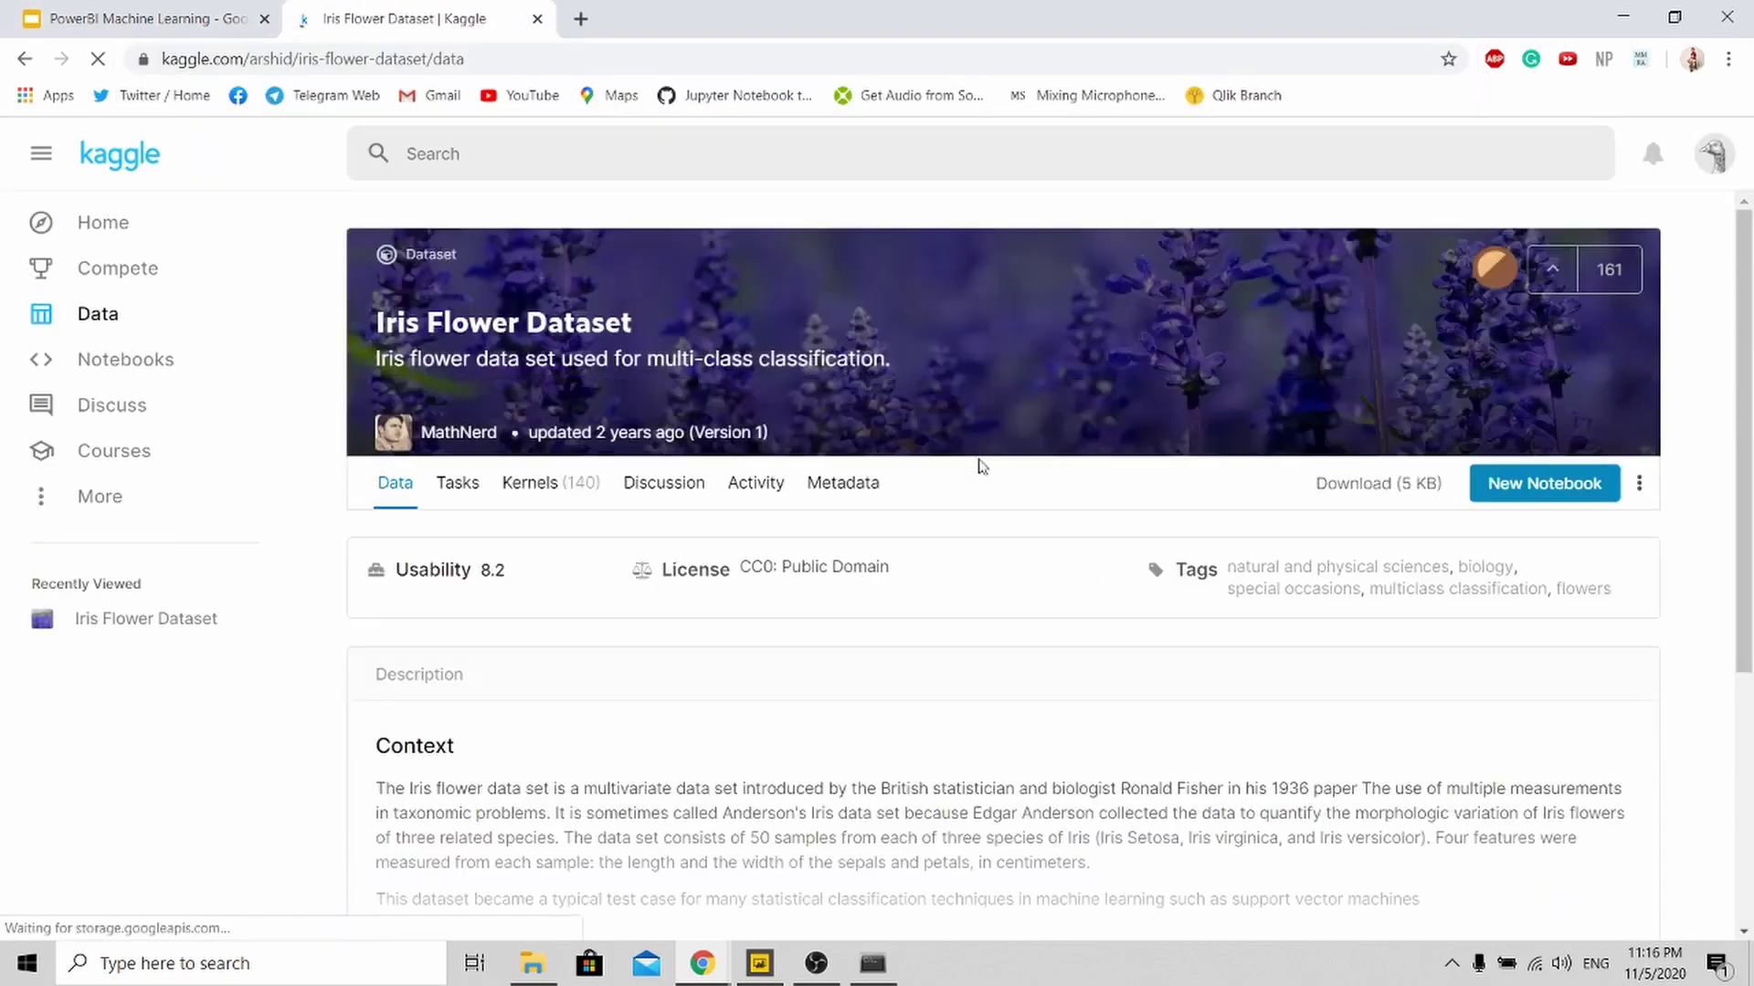
Download IRIS.csv (4.51 KB) from the Kaggle Iris Flower Dataset data page
scroll(1029, 599, down, 8)
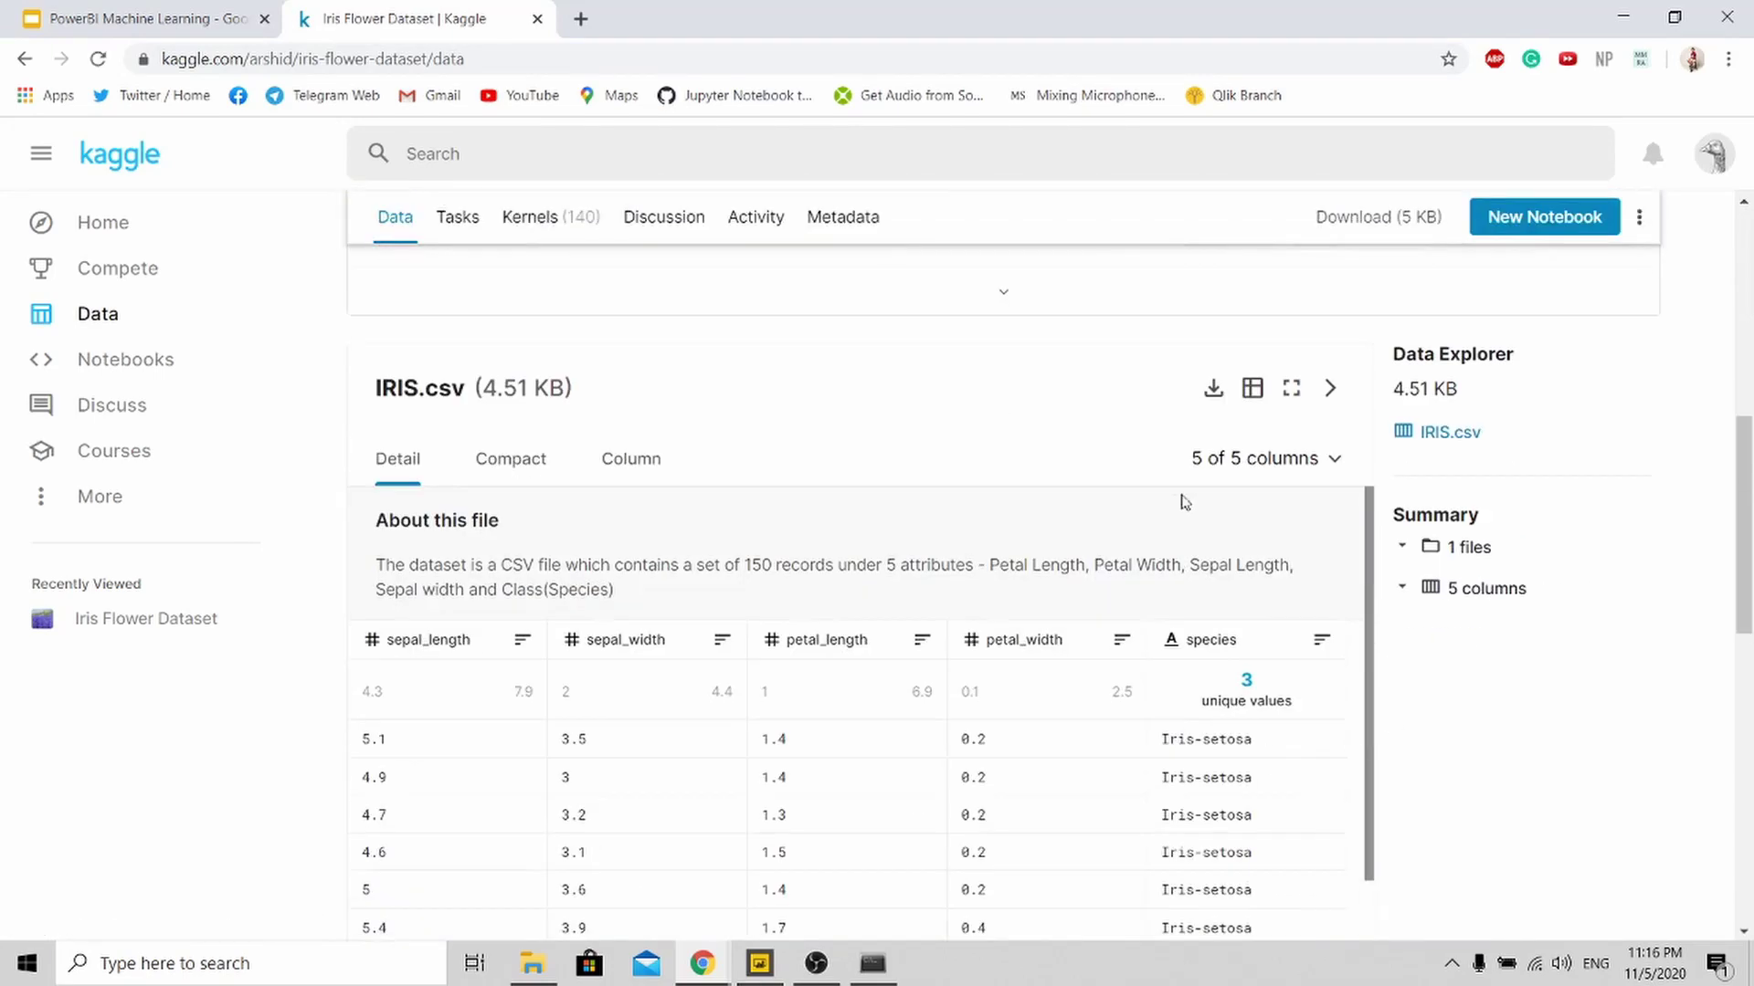
click(1214, 400)
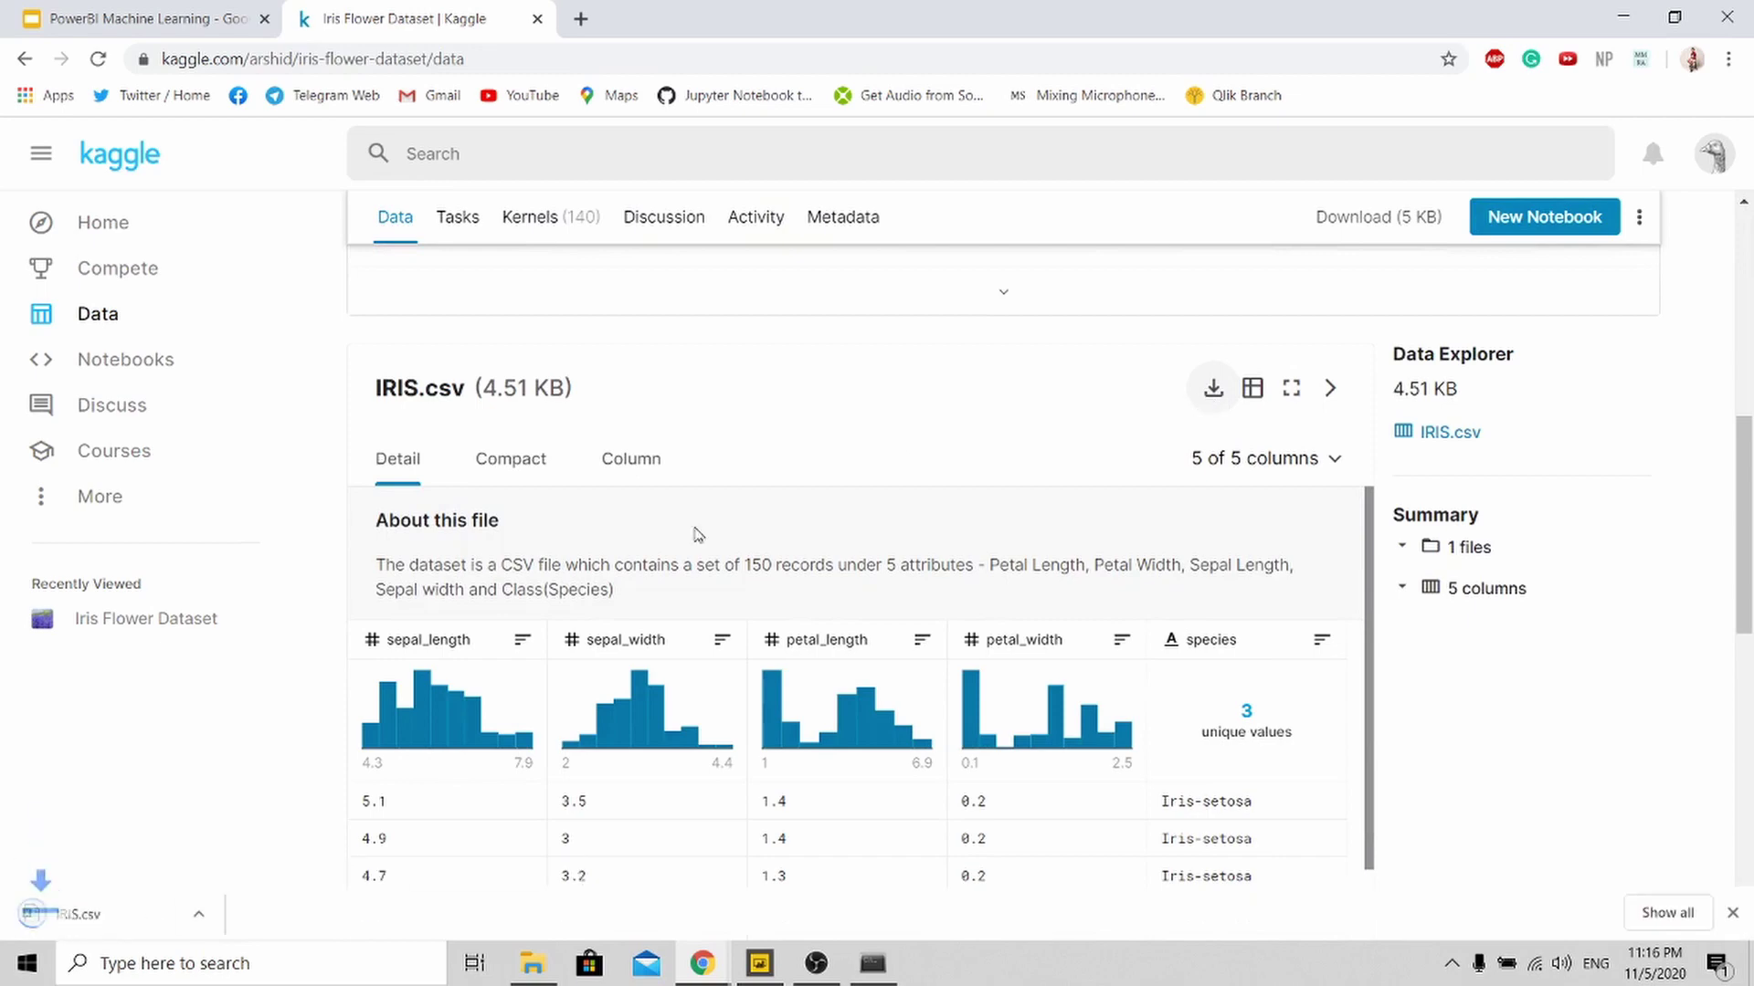
Open IRIS.csv from the Downloads folder in Excel
click(533, 964)
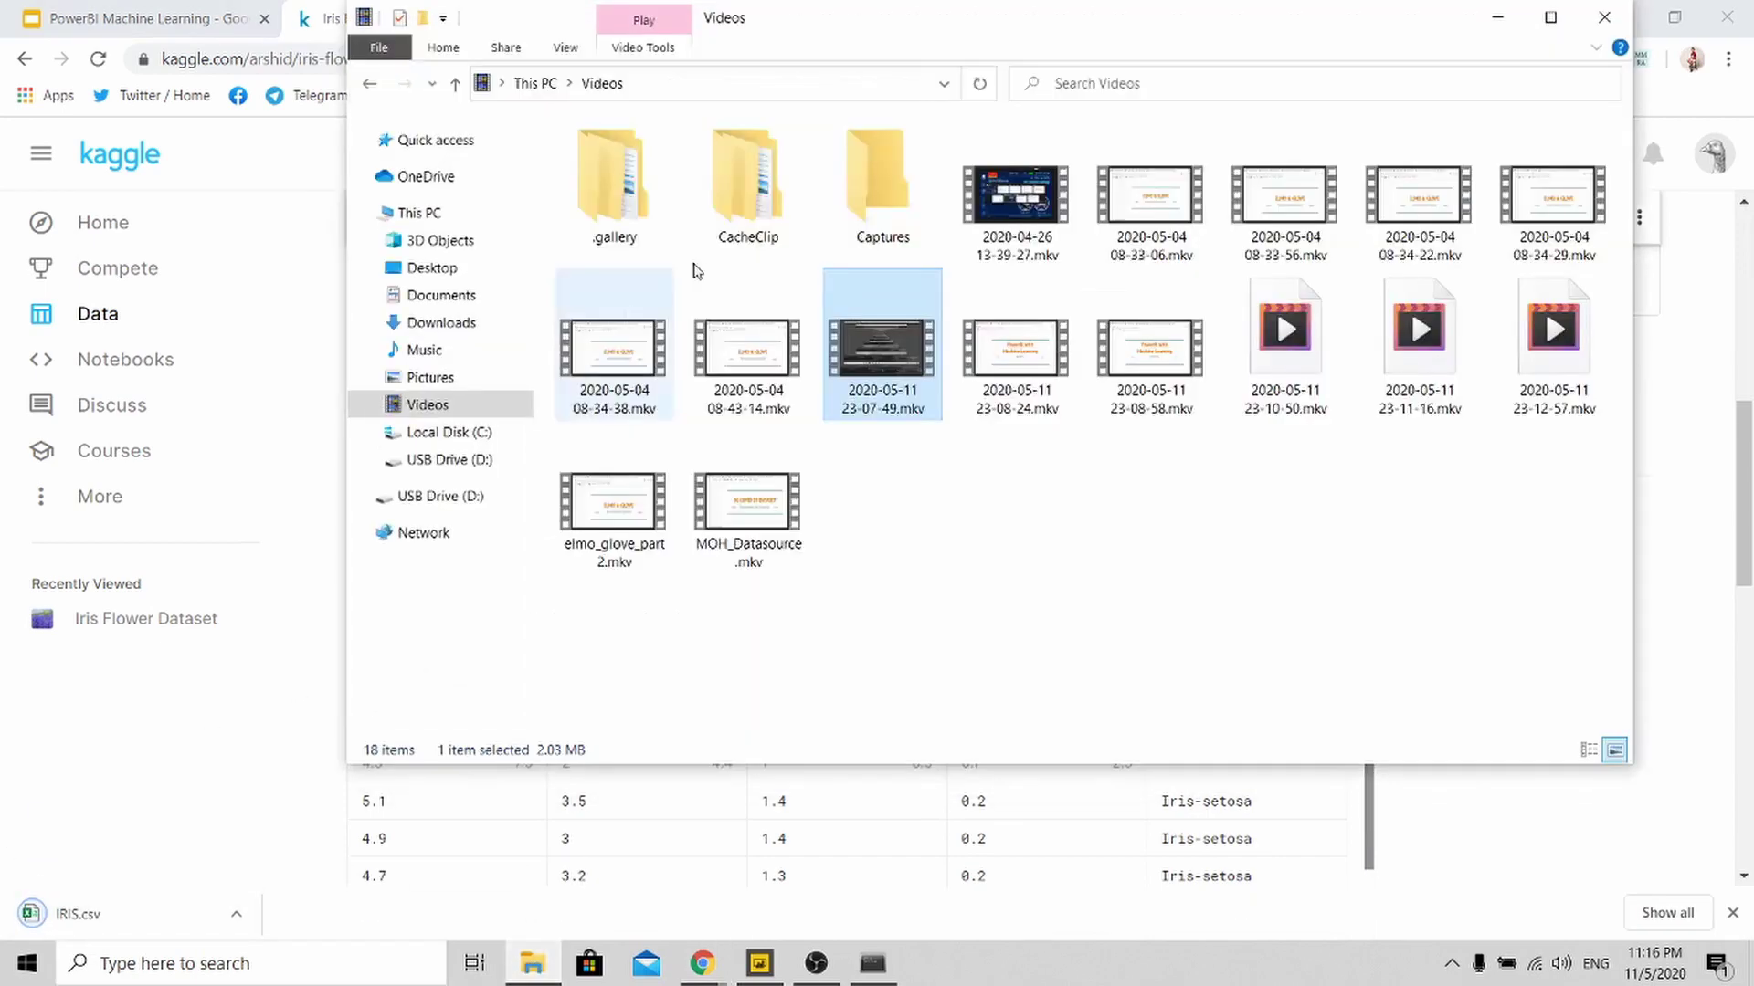
click(442, 323)
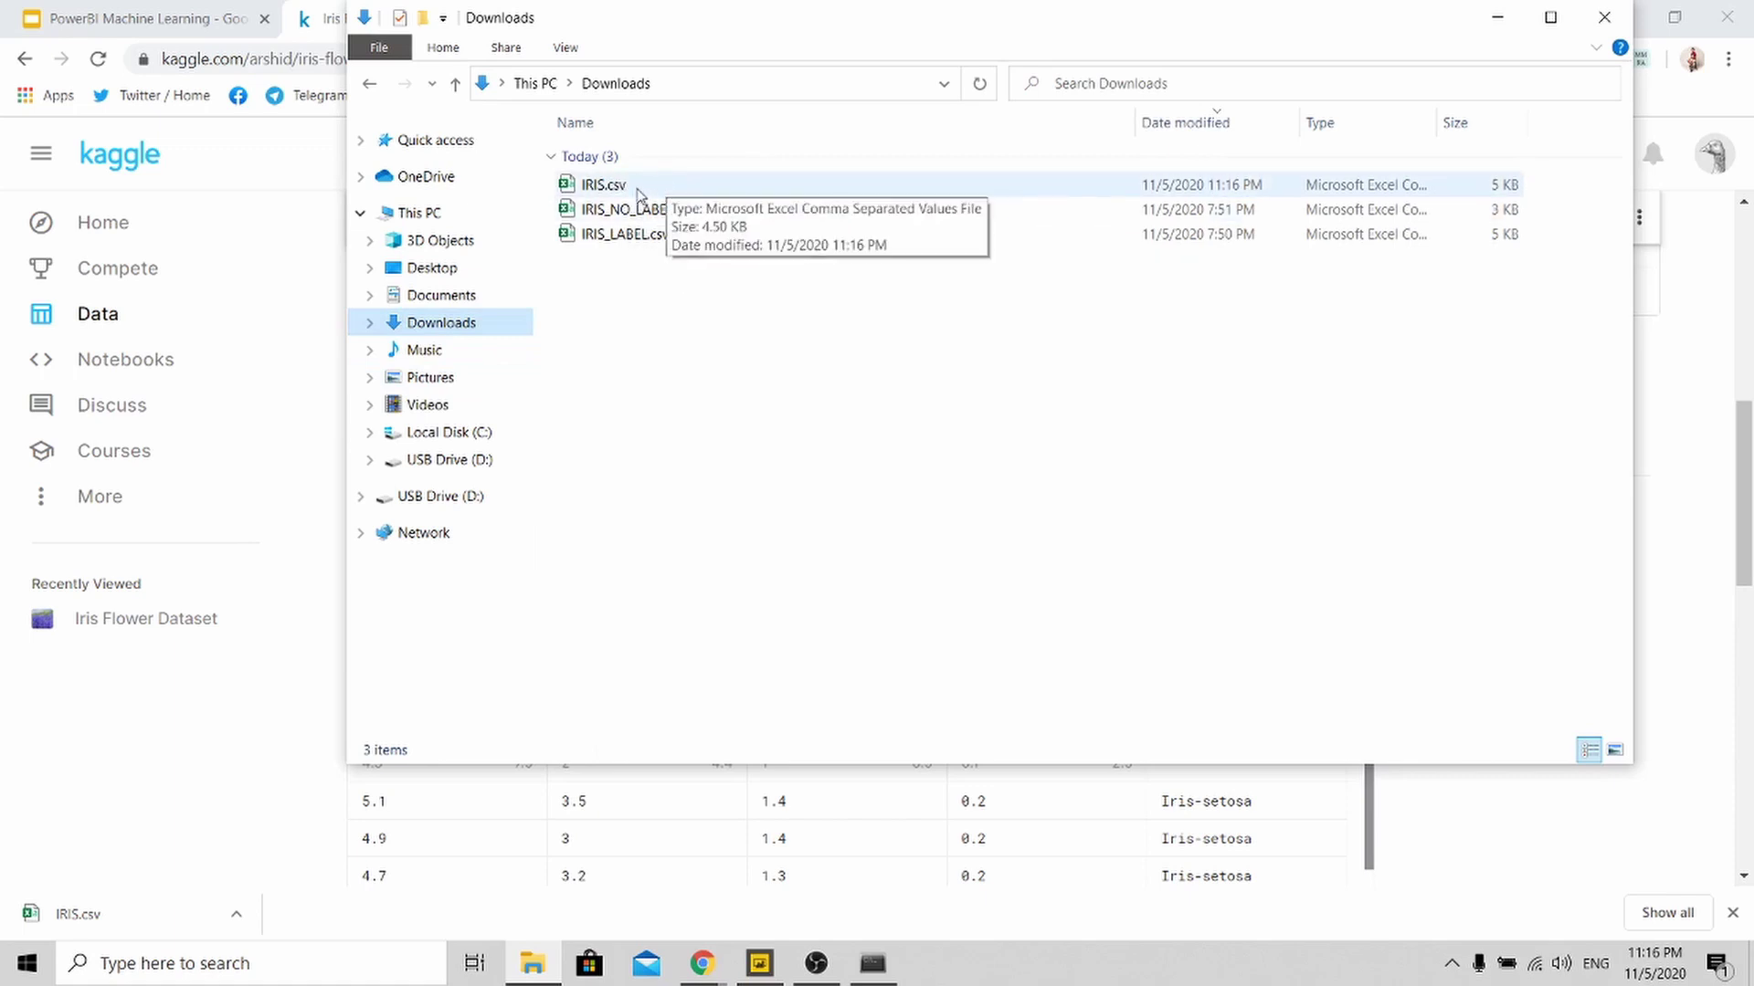
double_click(638, 188)
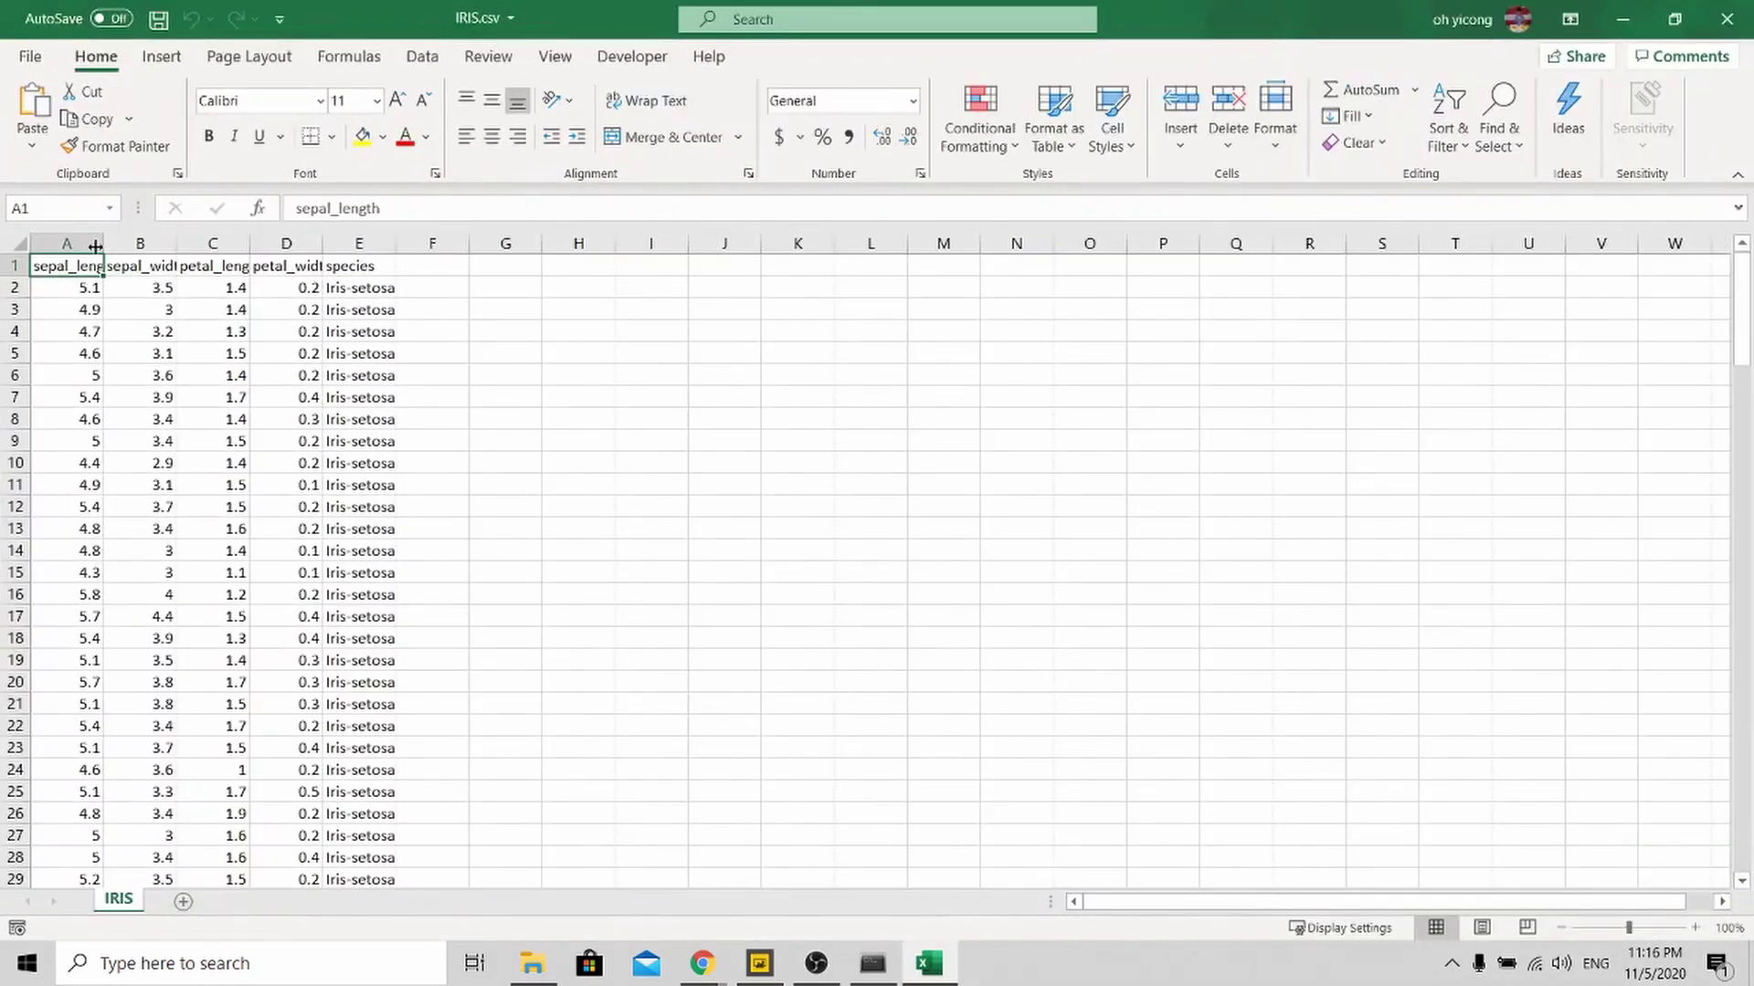
Widen the columns and save the Iris data as IRIS_LABEL.csv, replacing the existing file
drag(129, 251, 598, 240)
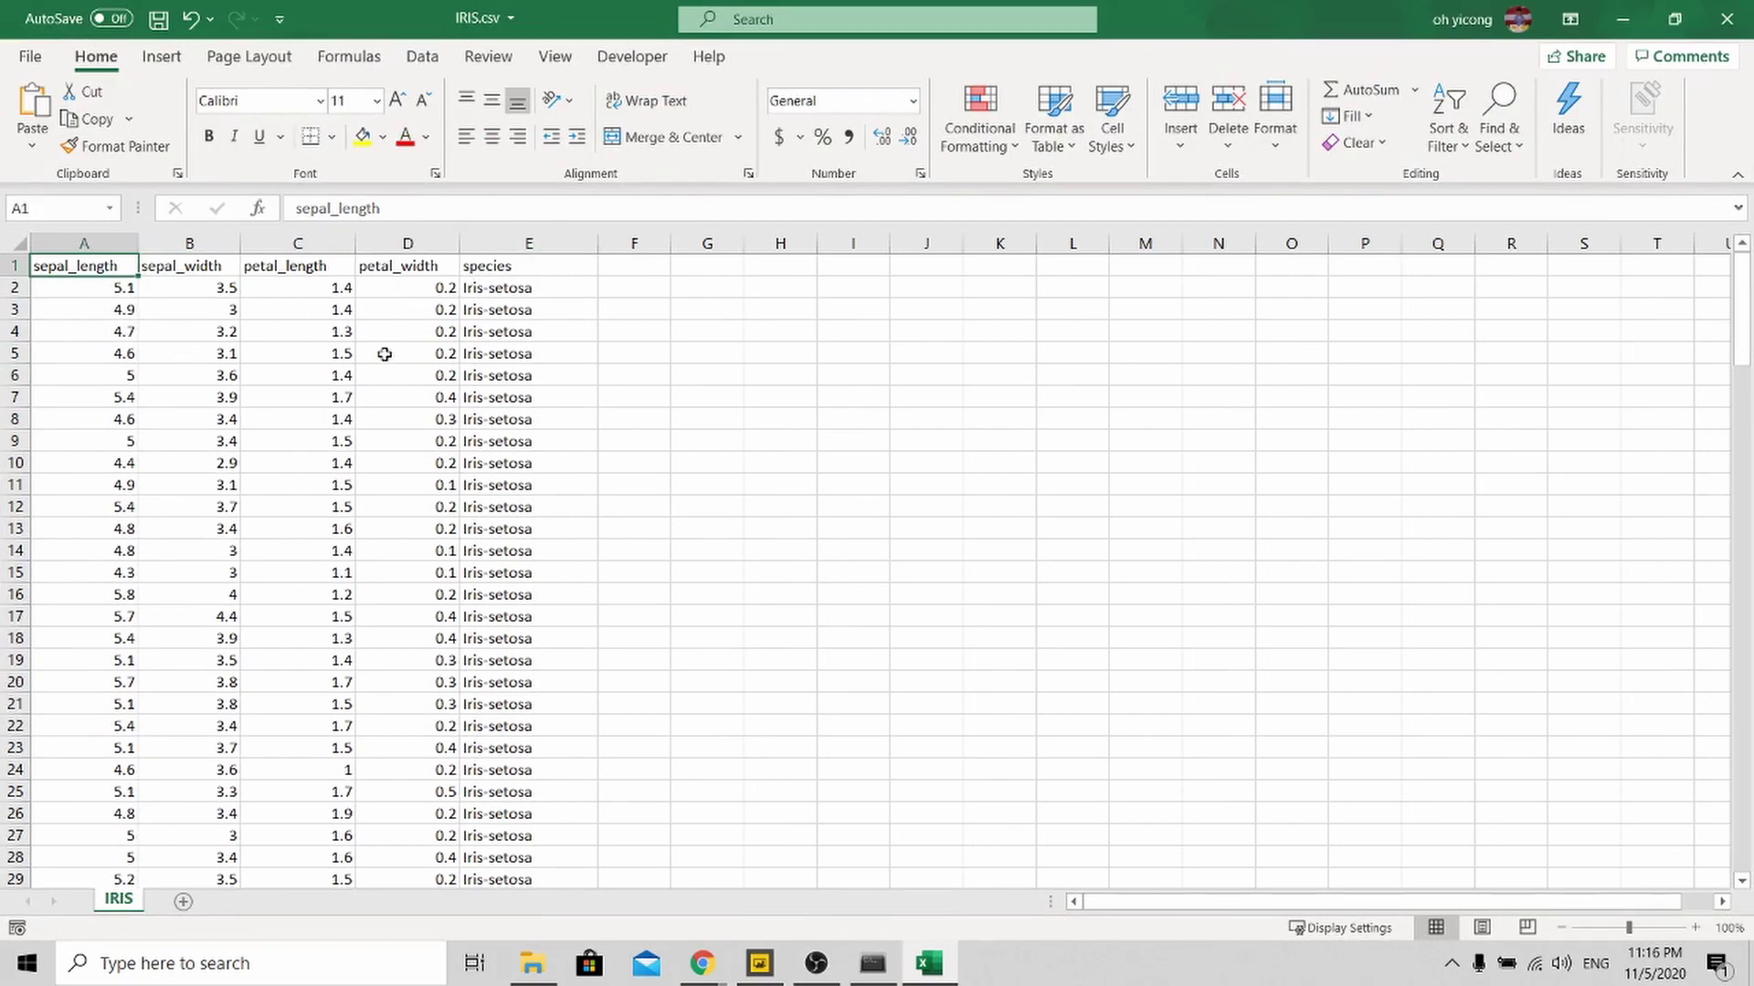
click(549, 292)
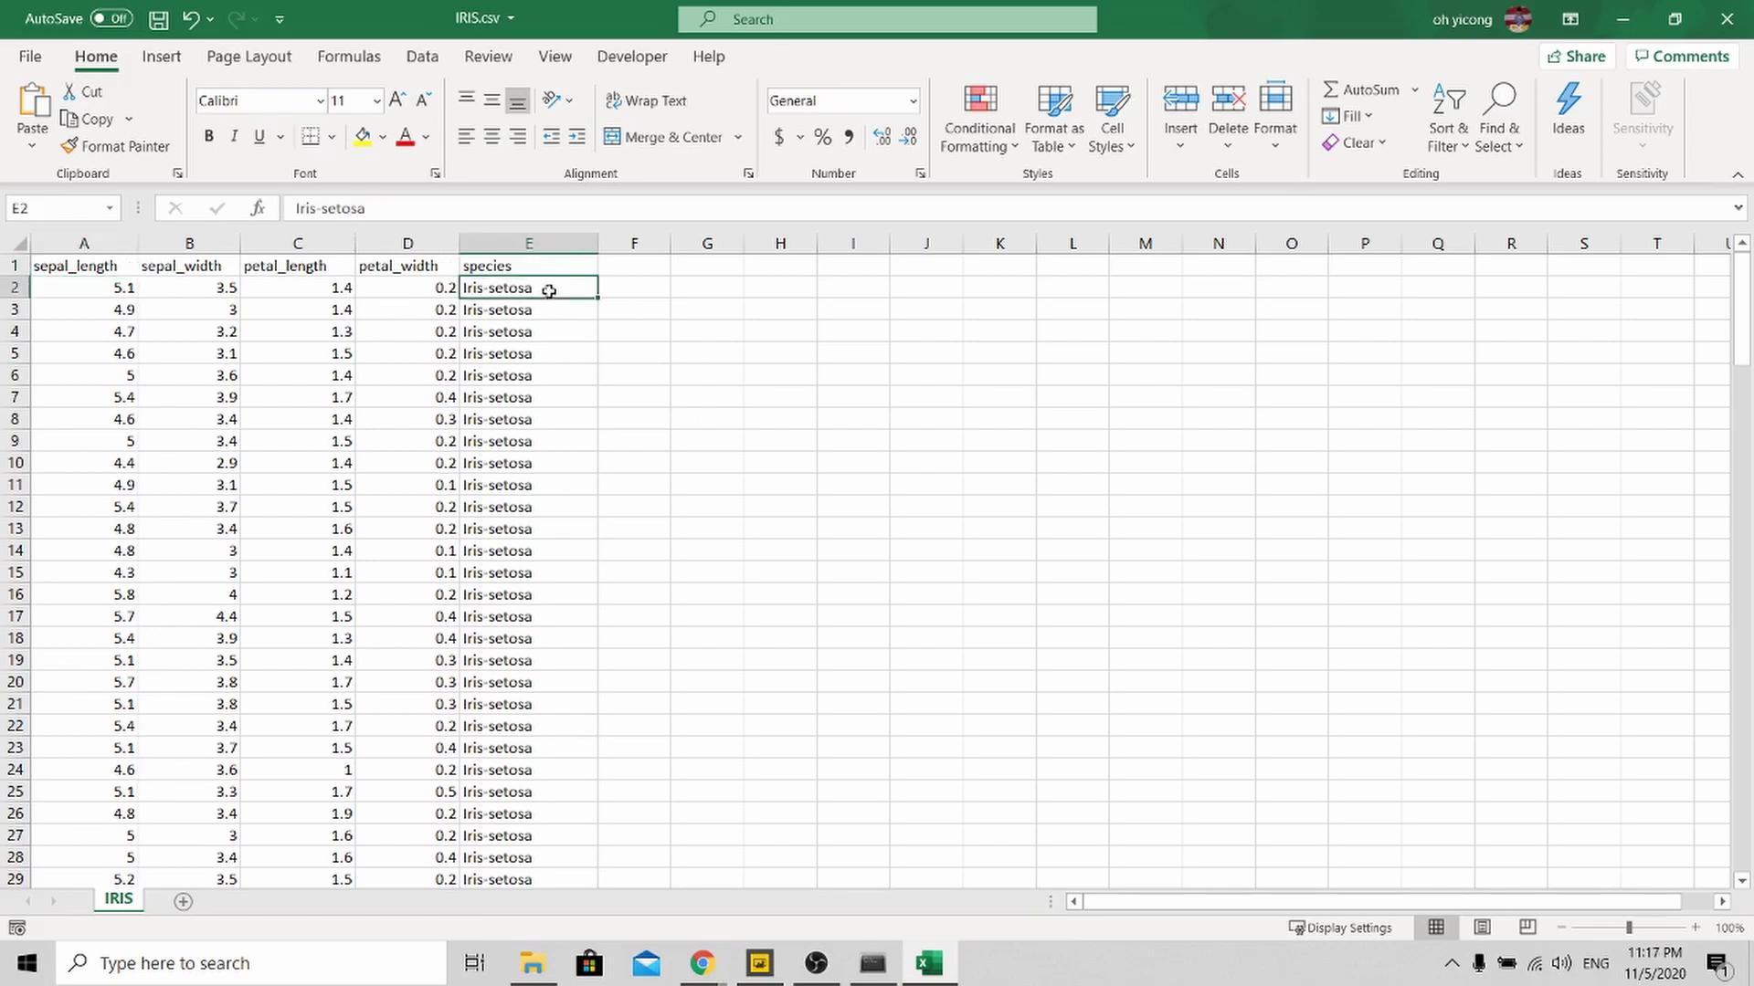
click(11, 52)
click(95, 342)
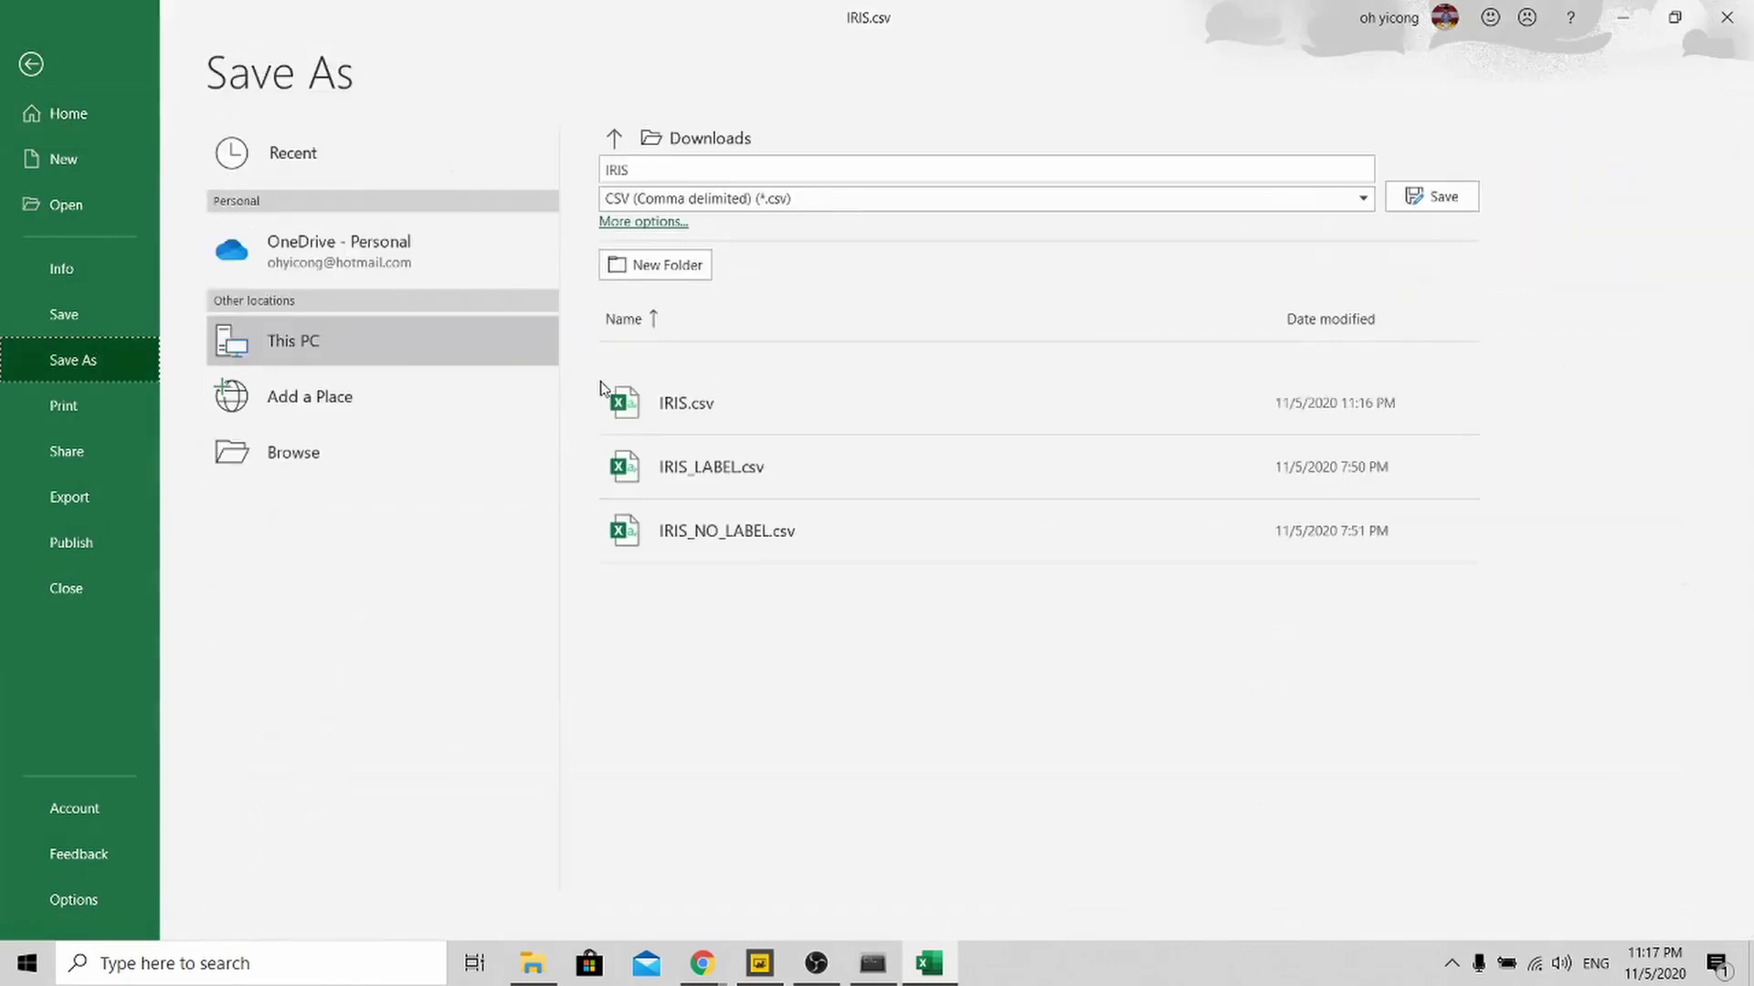
click(724, 159)
click(724, 159)
click(1469, 201)
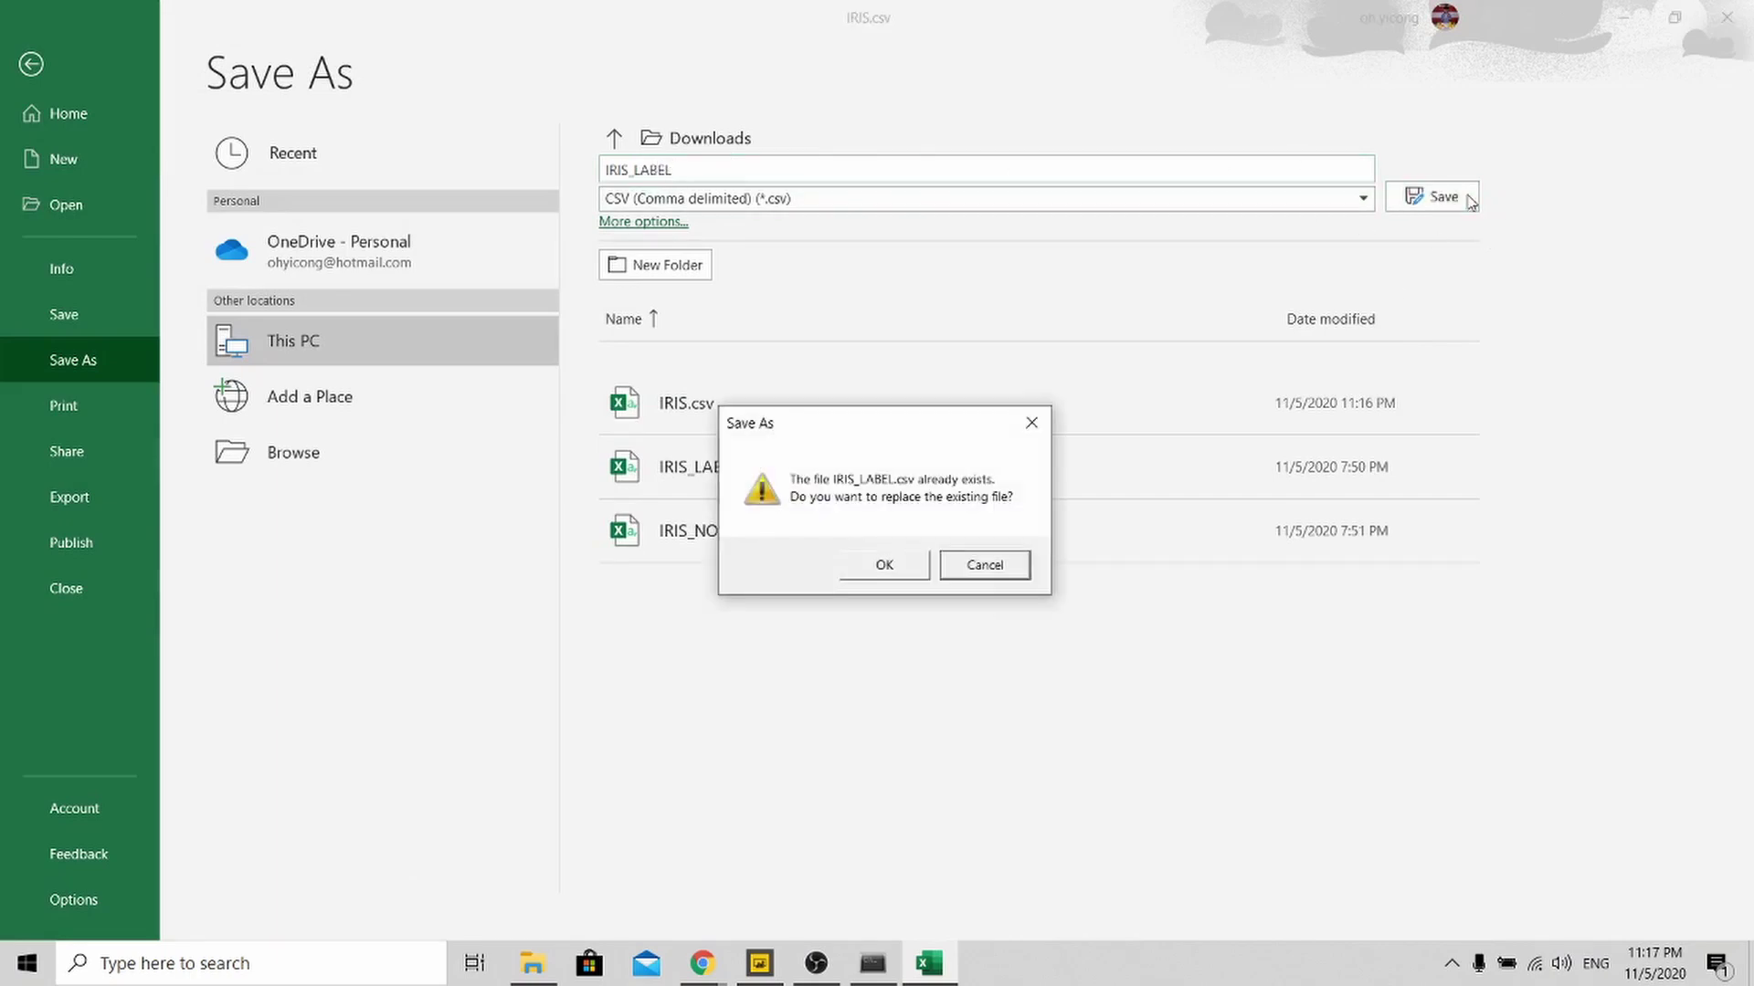
click(885, 565)
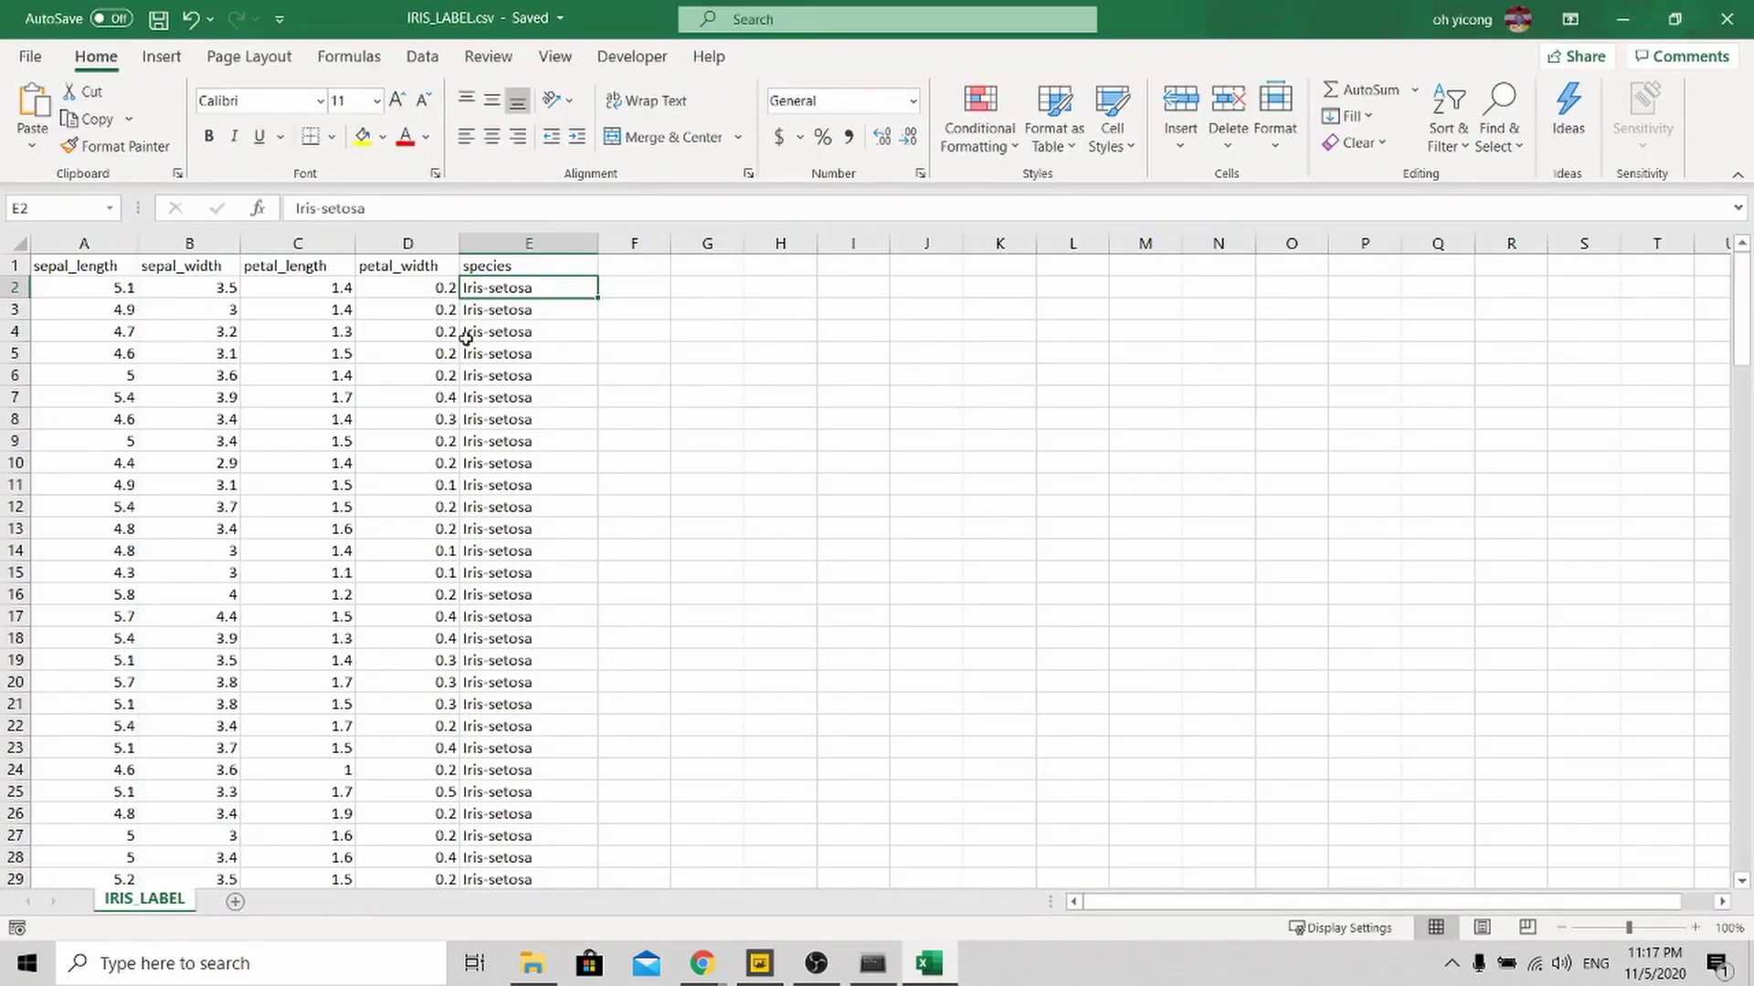
Delete species column E and save the rest as IRIS_NO_LABEL.csv, replacing the existing file
click(500, 243)
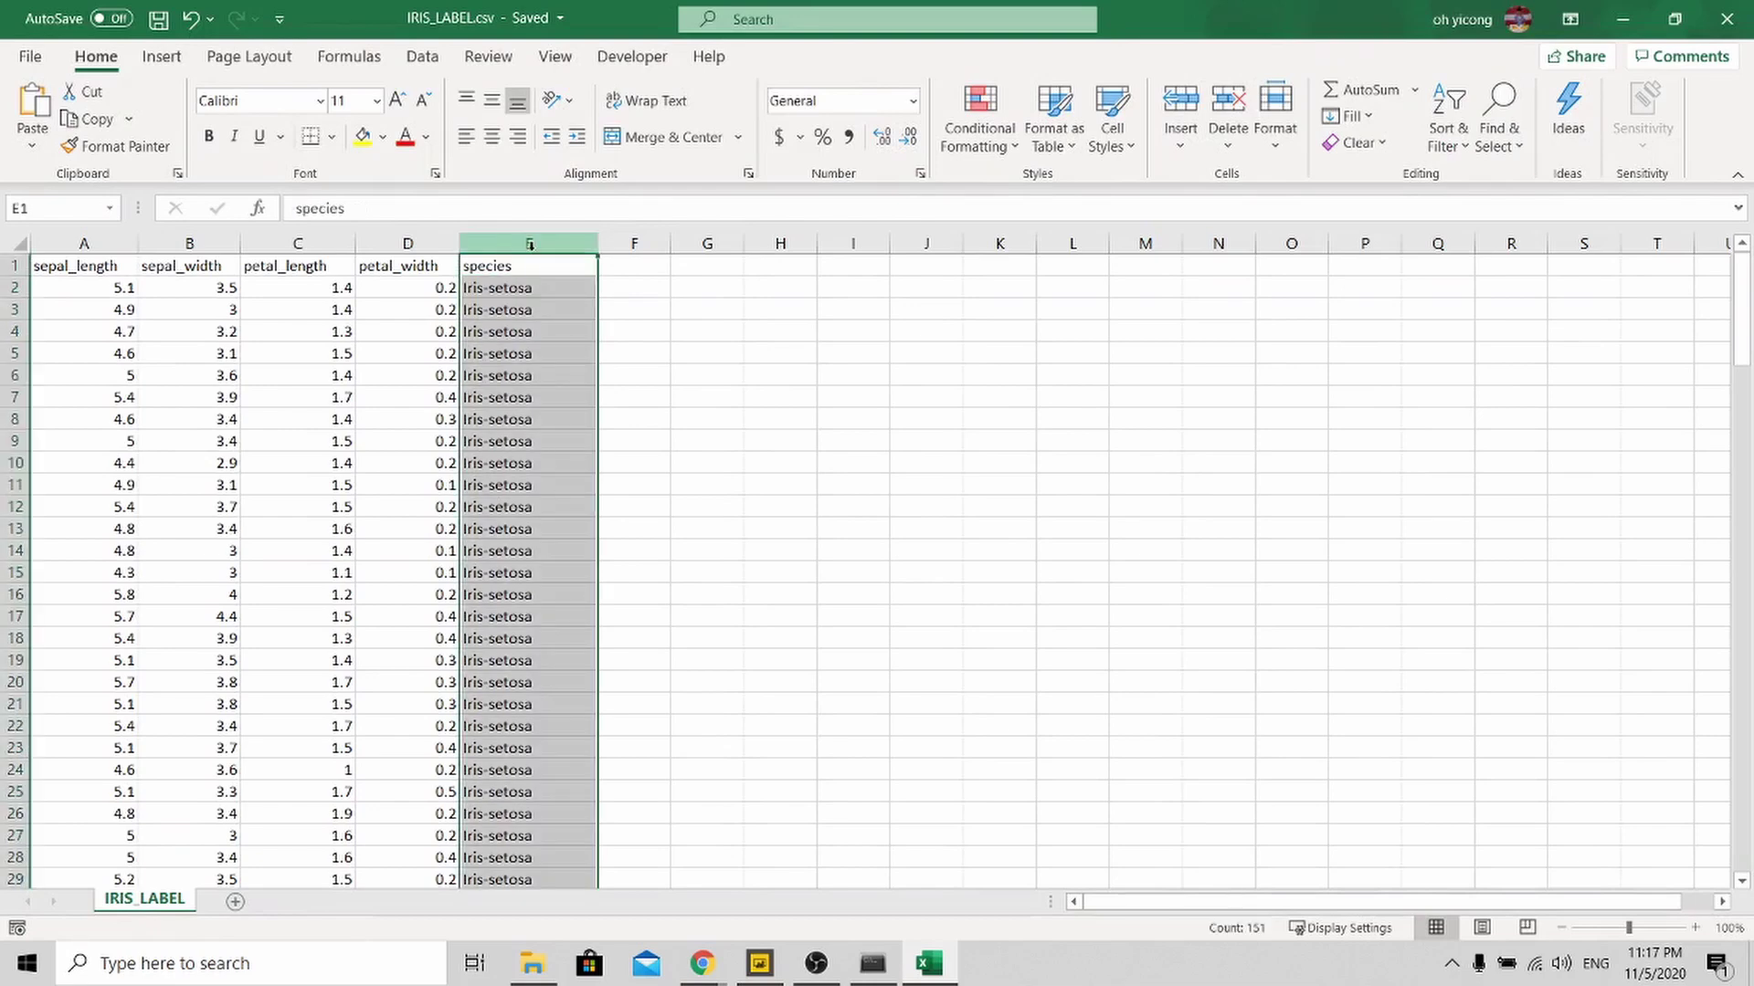
right_click(530, 243)
click(614, 469)
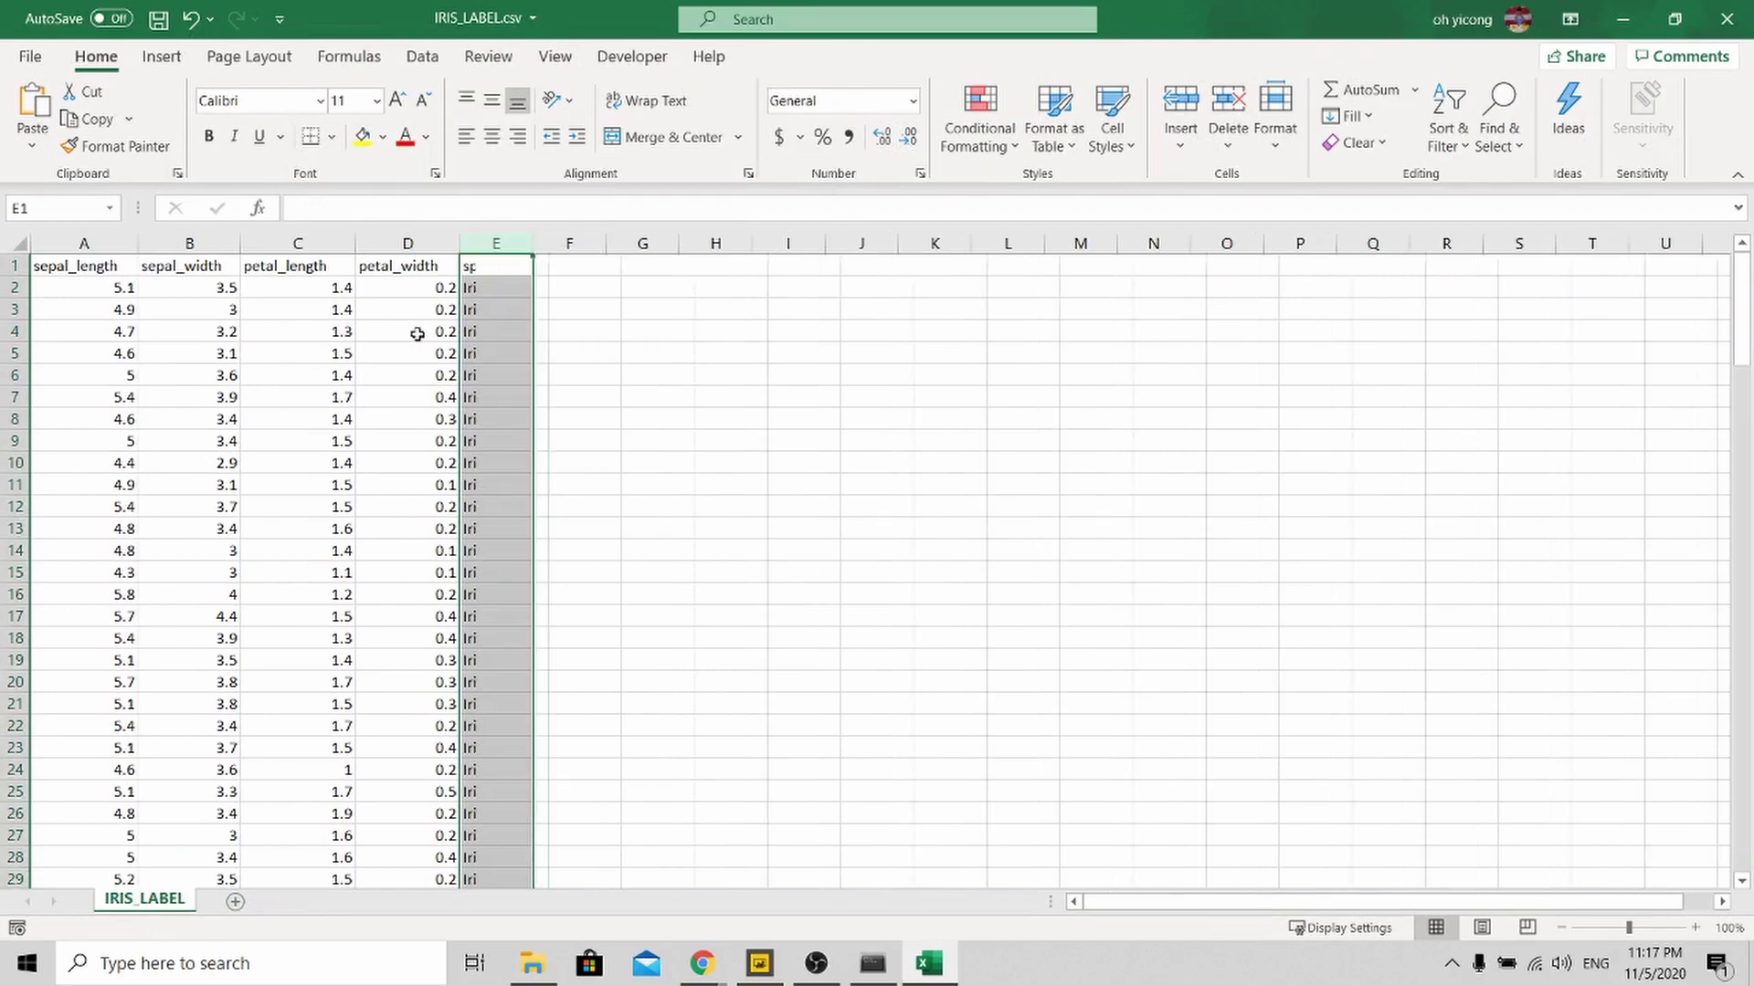
click(30, 56)
click(106, 351)
click(770, 551)
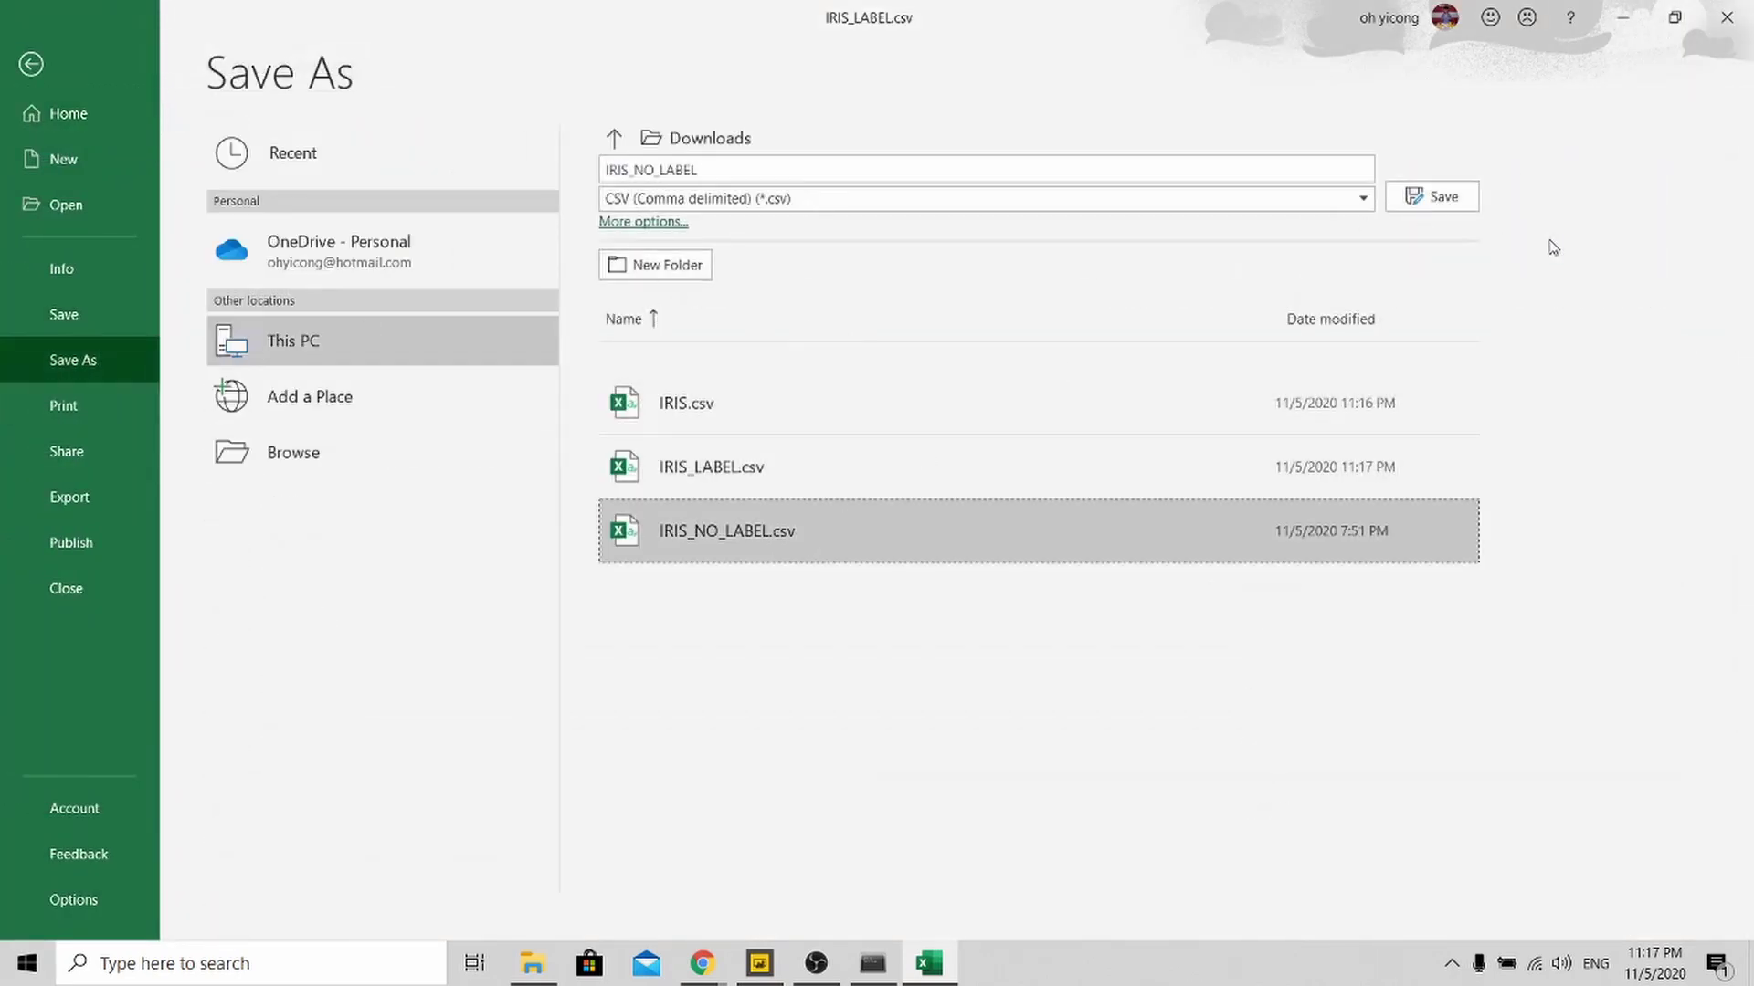
click(1431, 196)
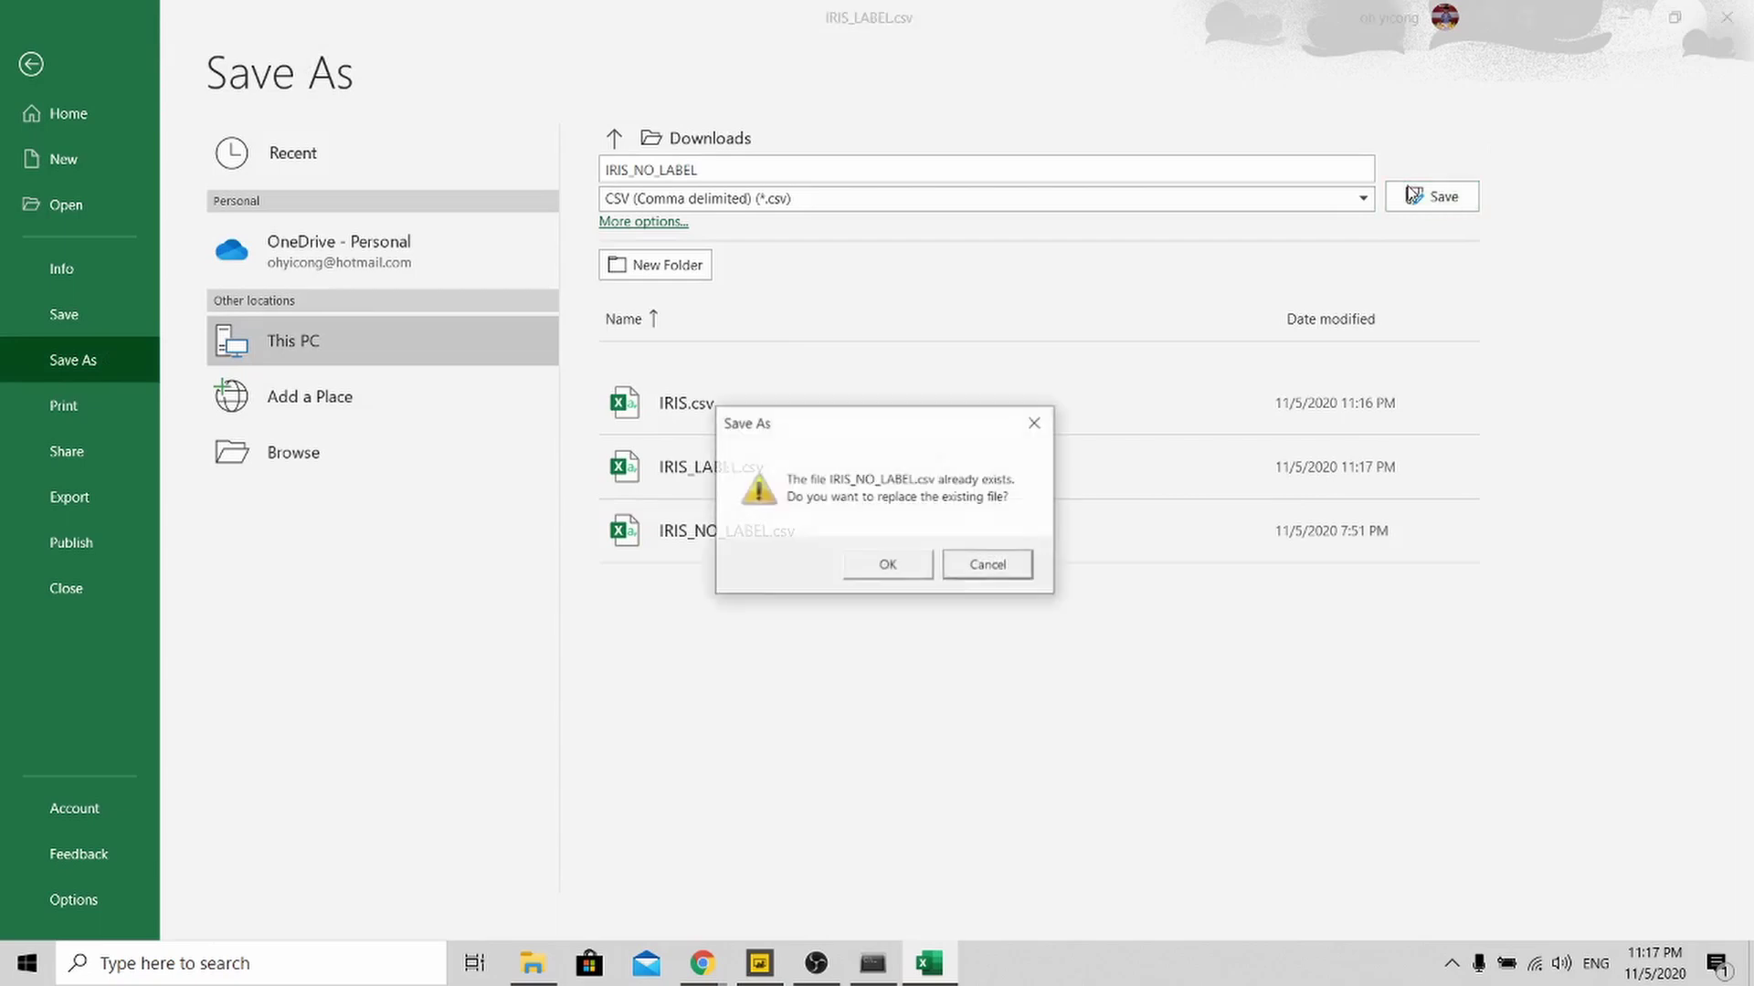
click(888, 564)
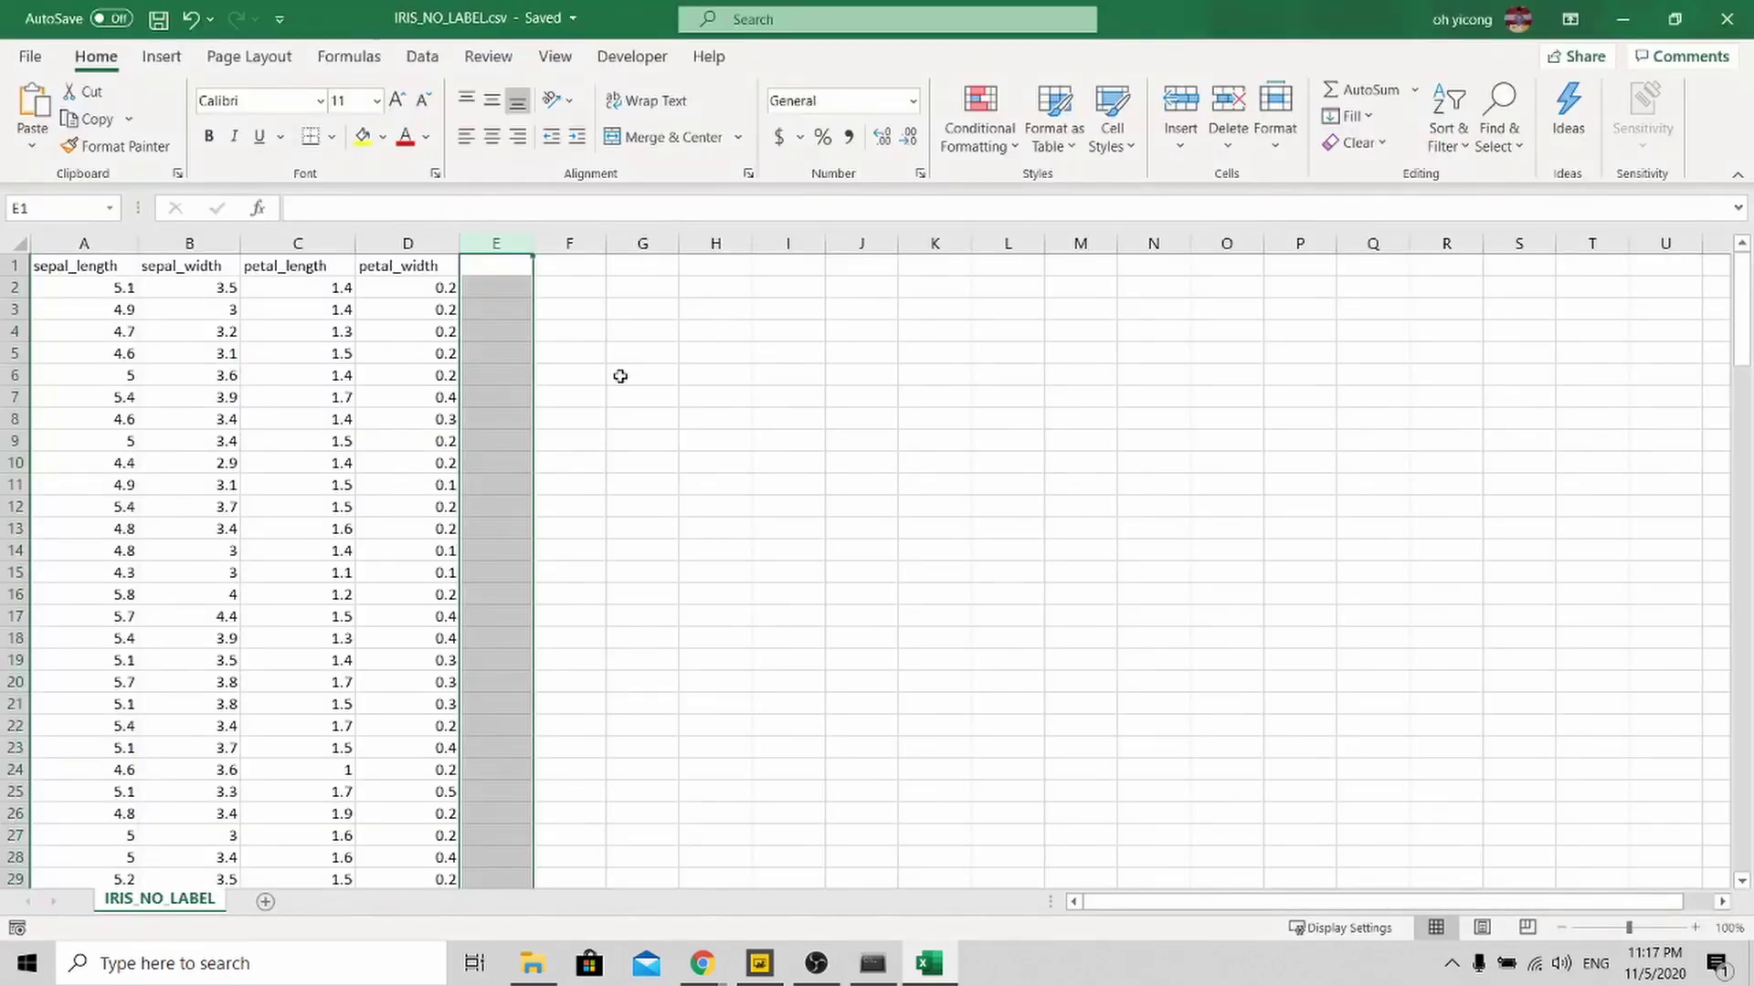
Close Excel and the Downloads window and return to the Power BI report
click(652, 373)
click(1726, 19)
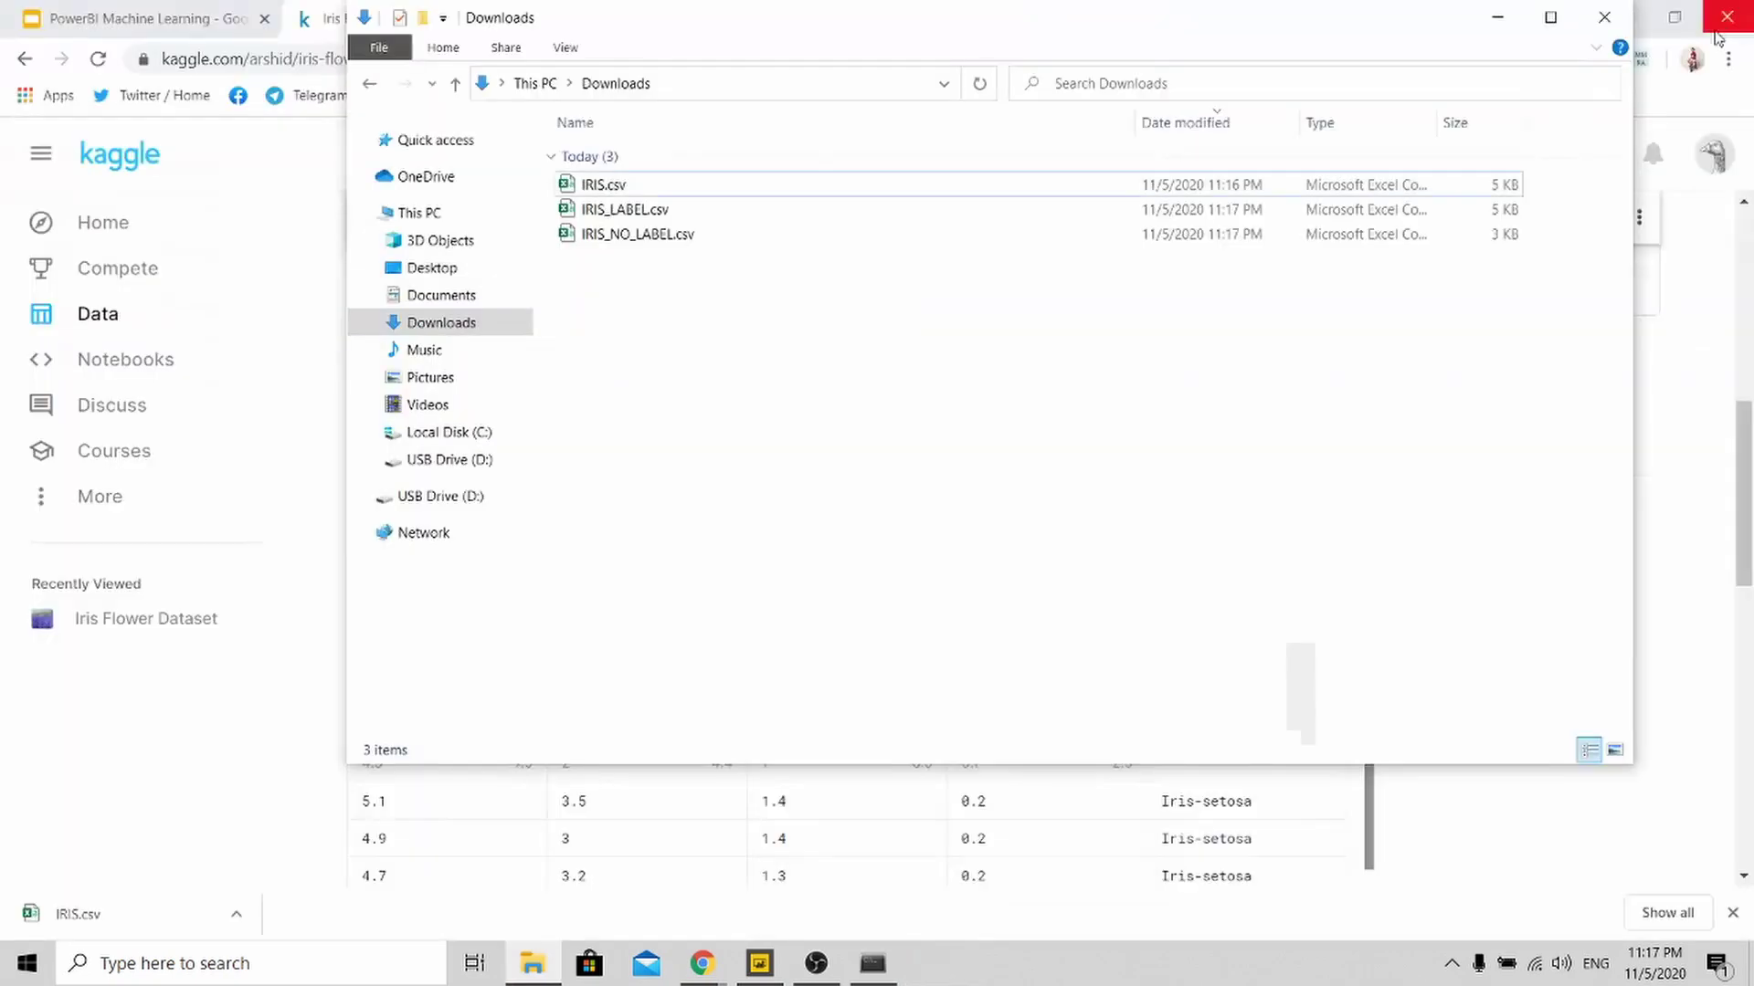
click(1604, 16)
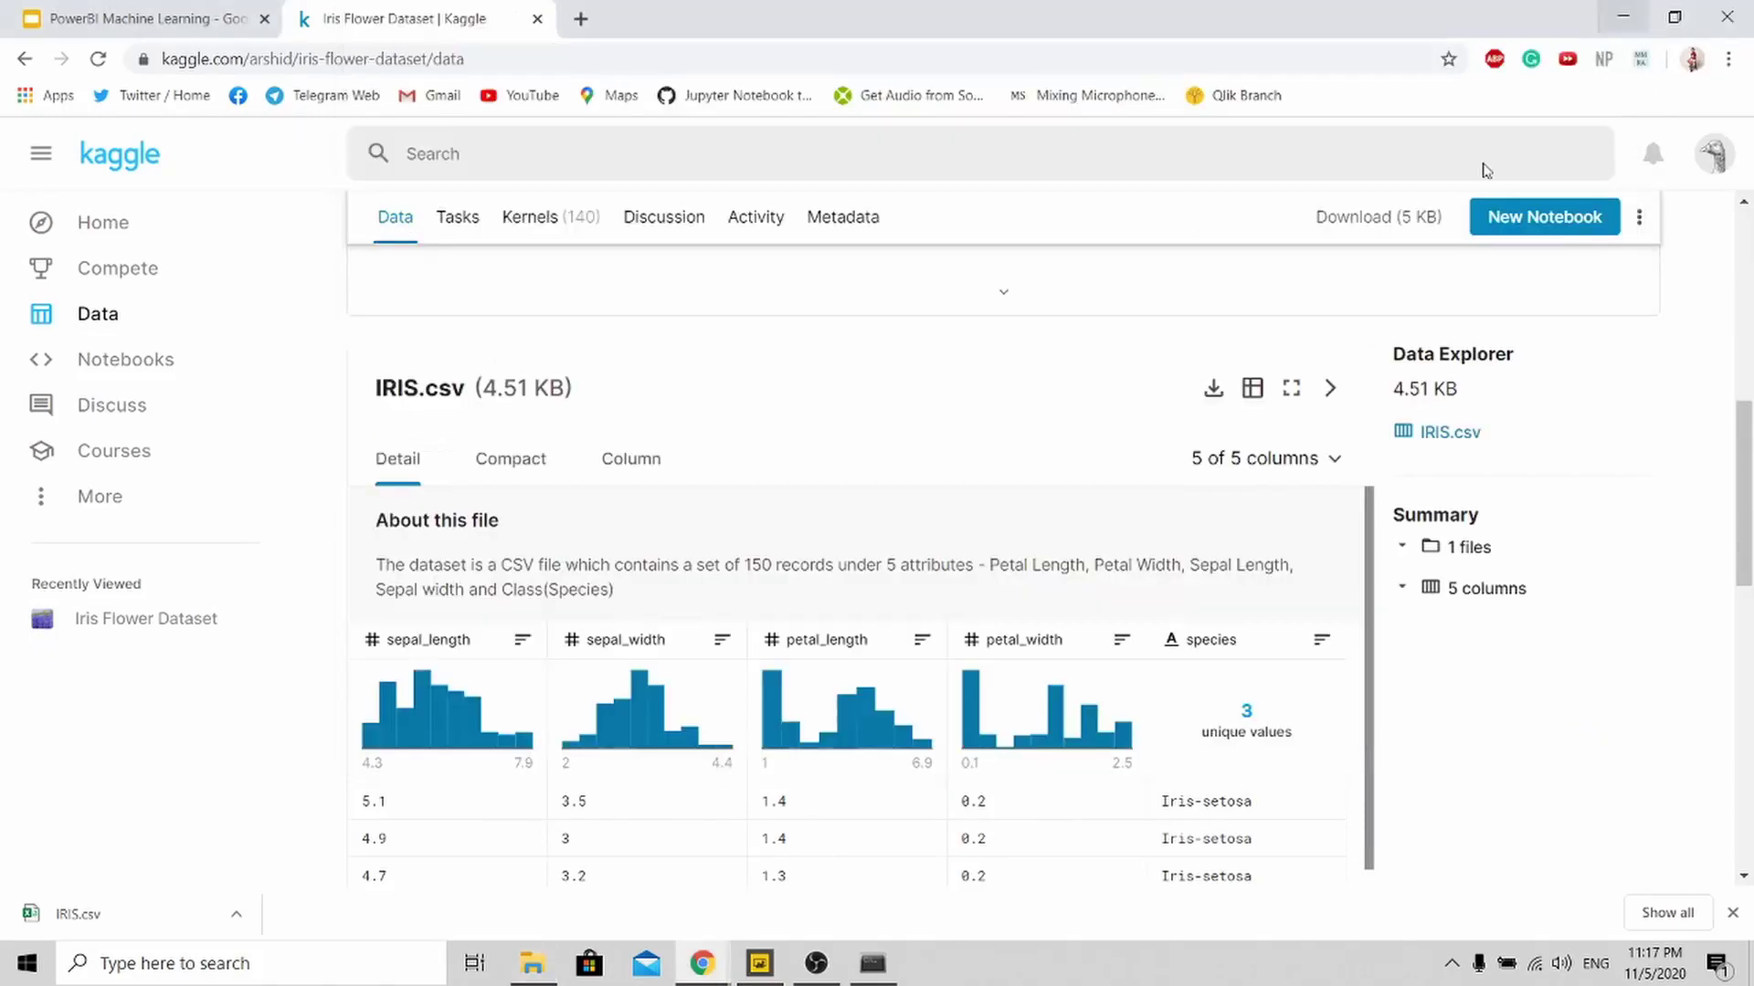
mouse_move(777, 972)
click(743, 833)
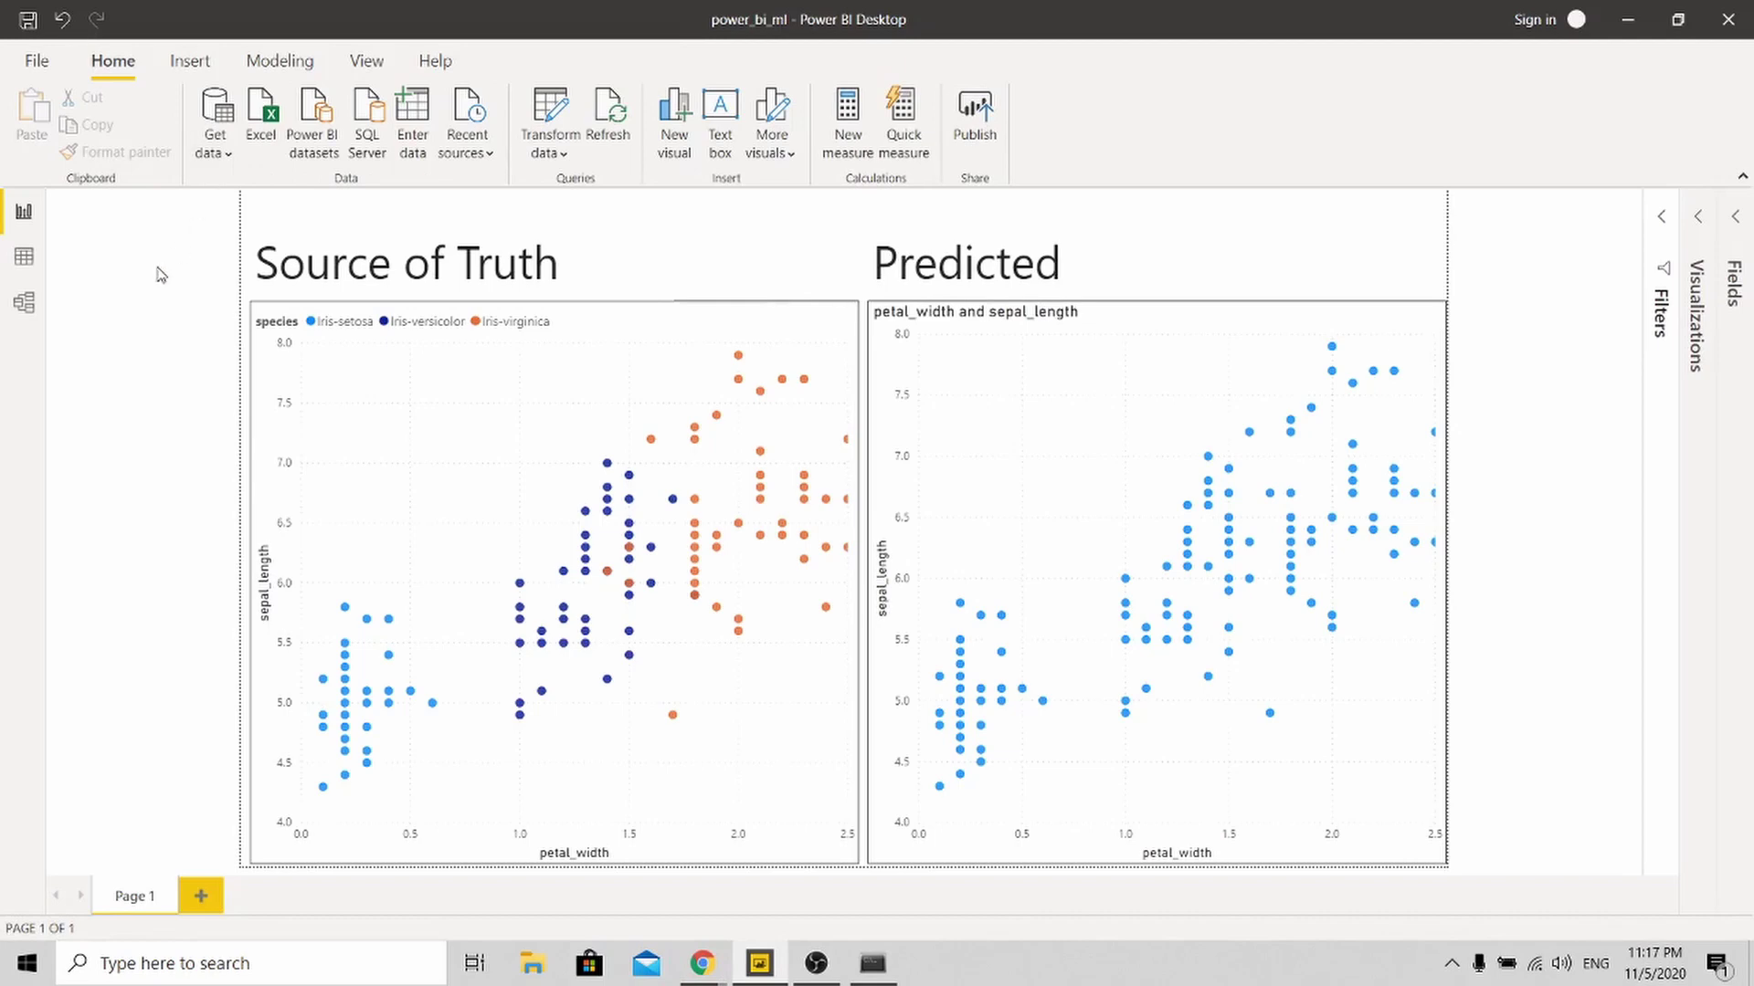
Browse the Downloads folder through Get data > Text/CSV, then cancel without importing
click(219, 106)
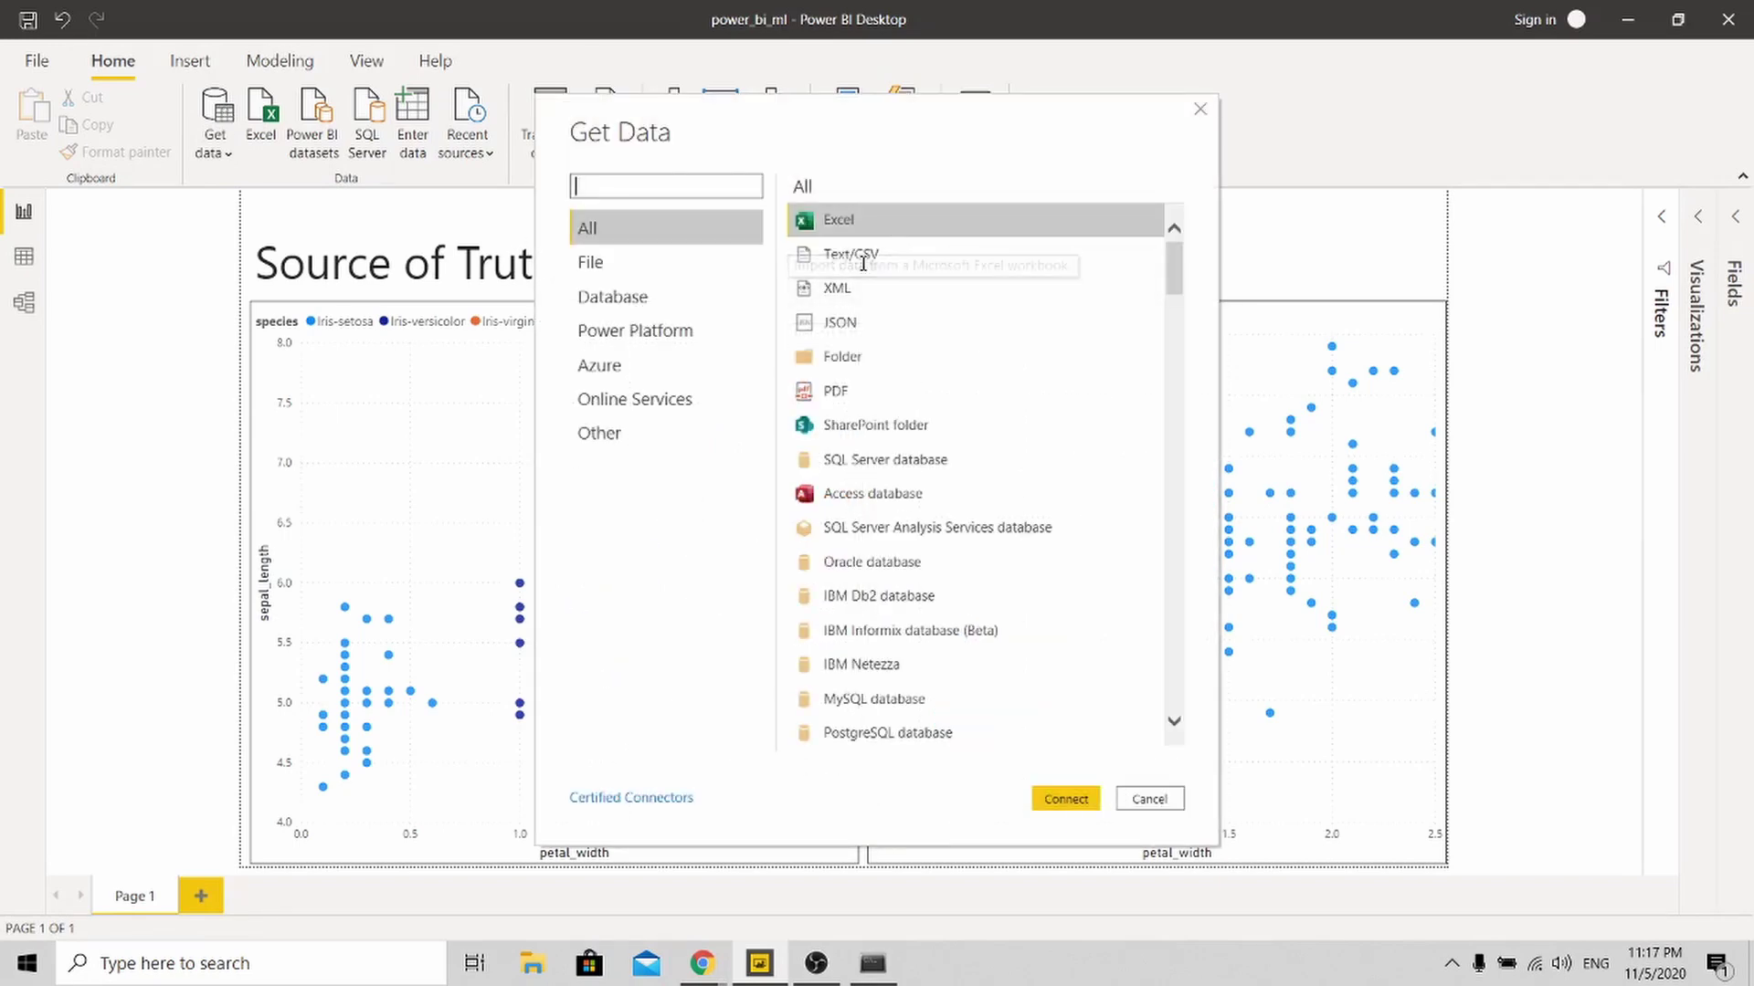
double_click(856, 260)
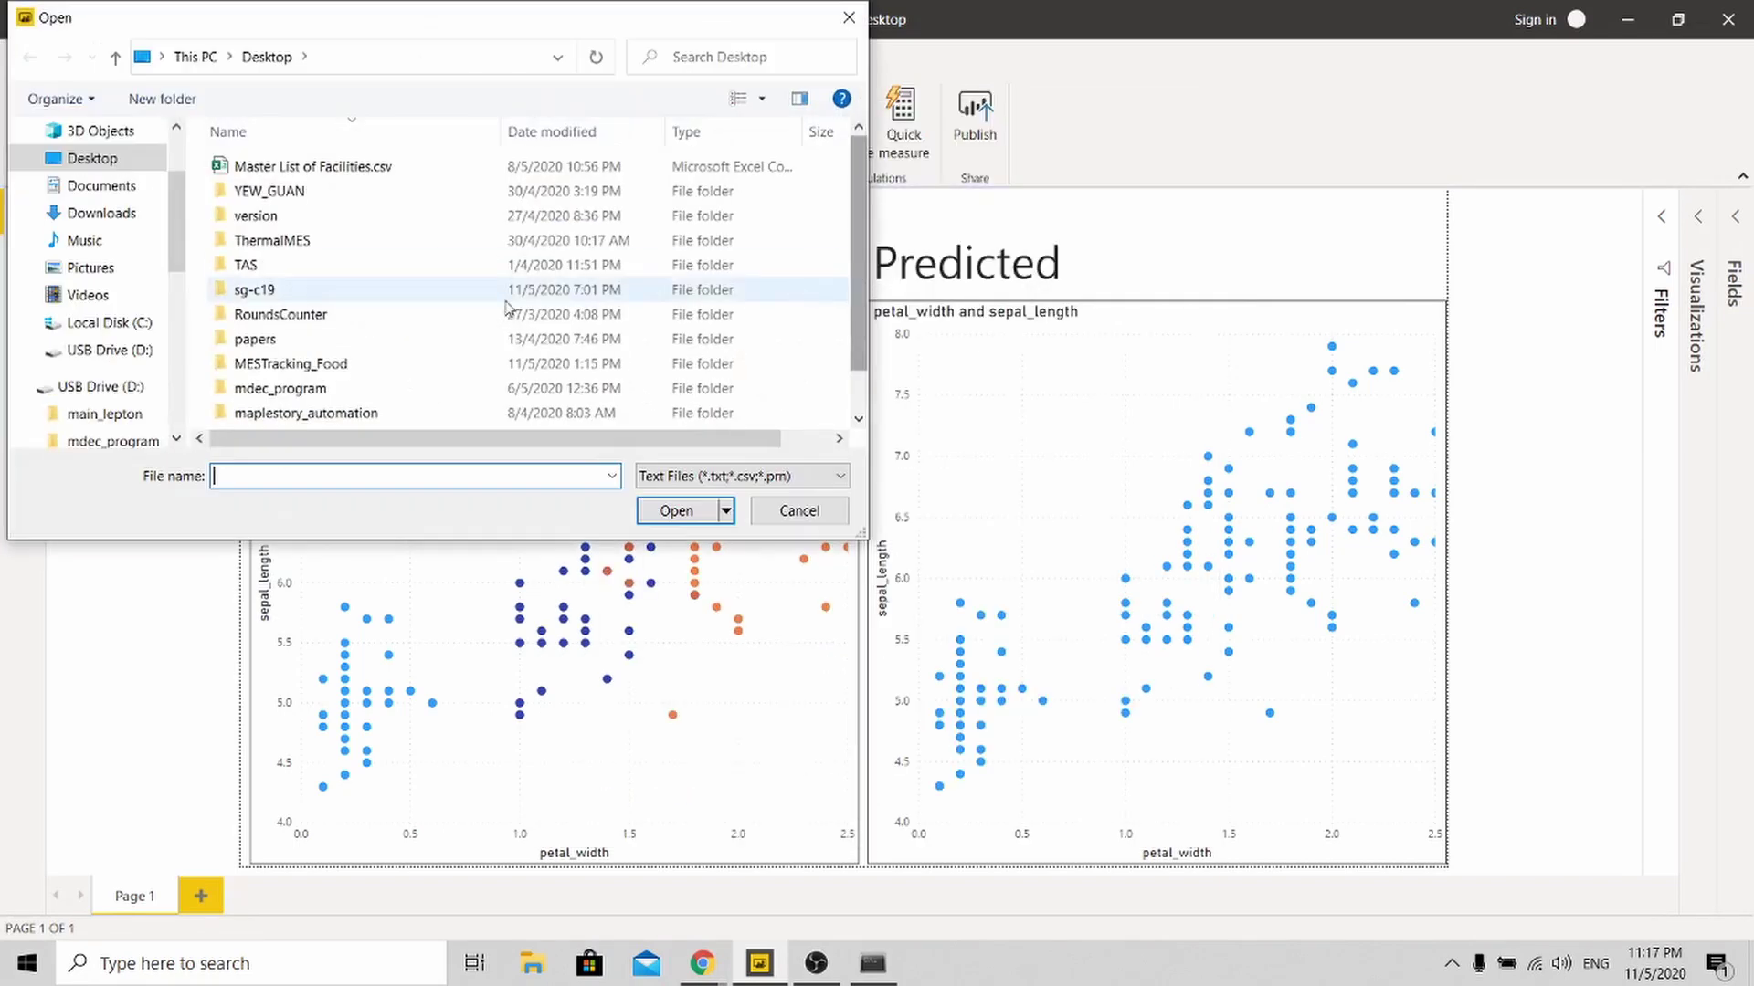
scroll(238, 274, down, 1)
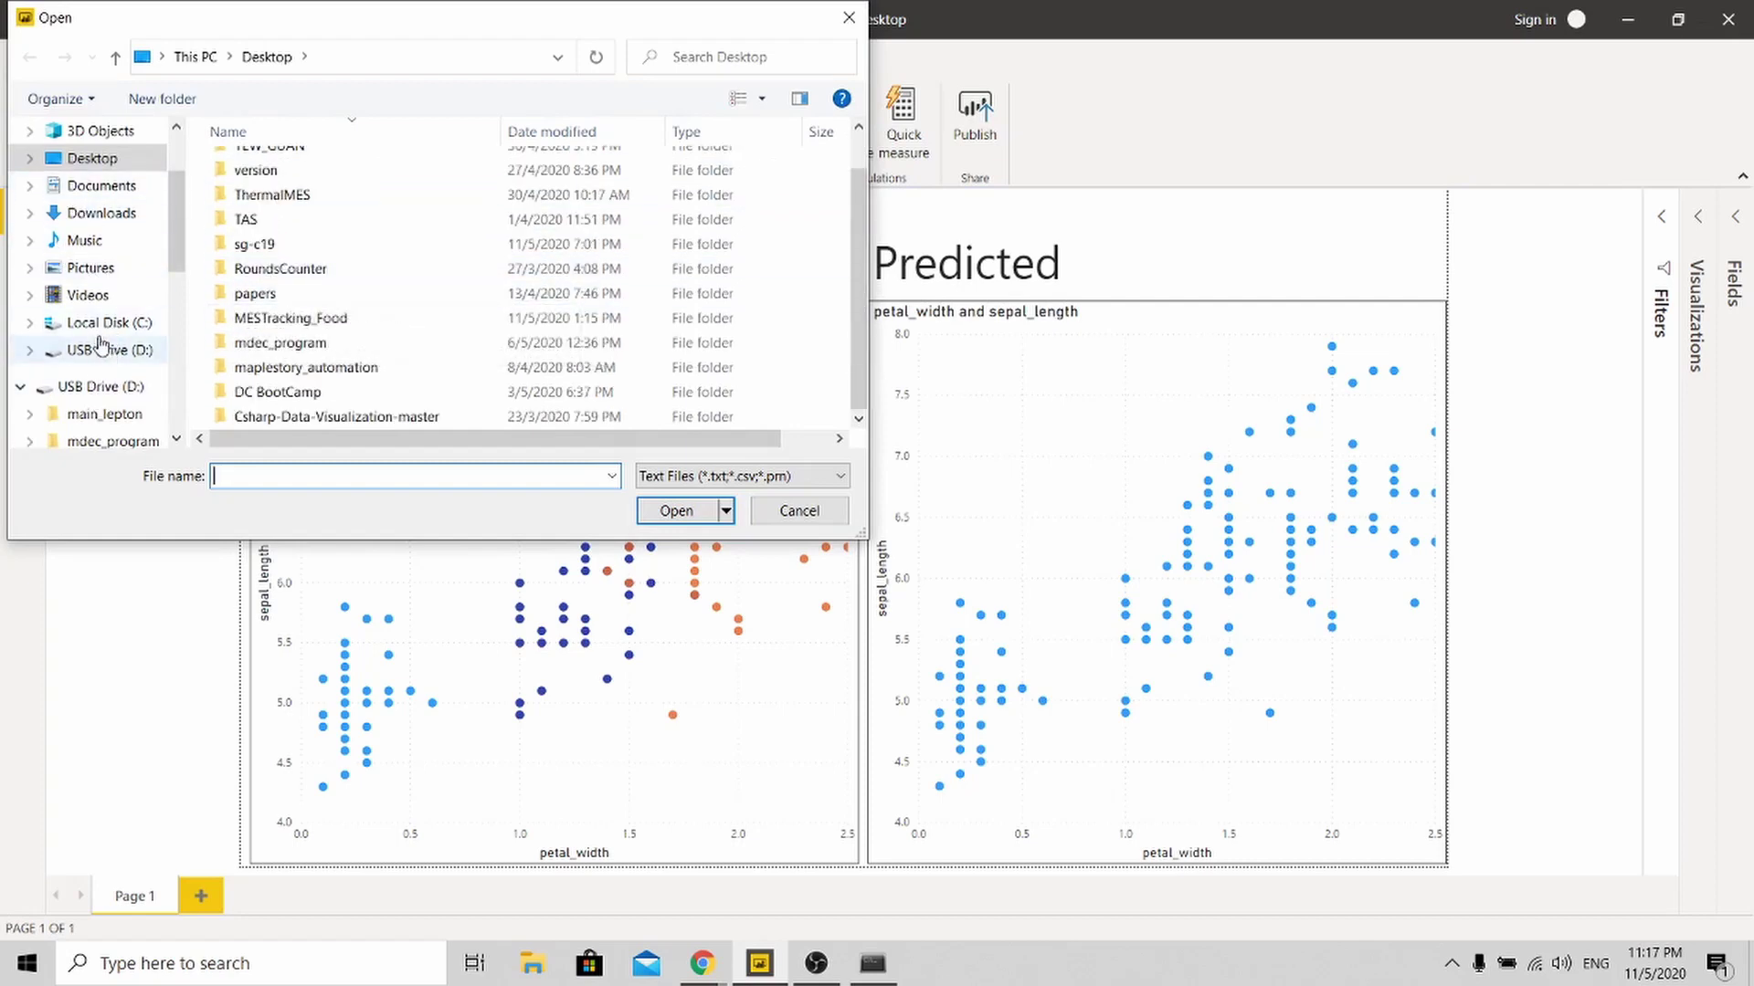
click(103, 220)
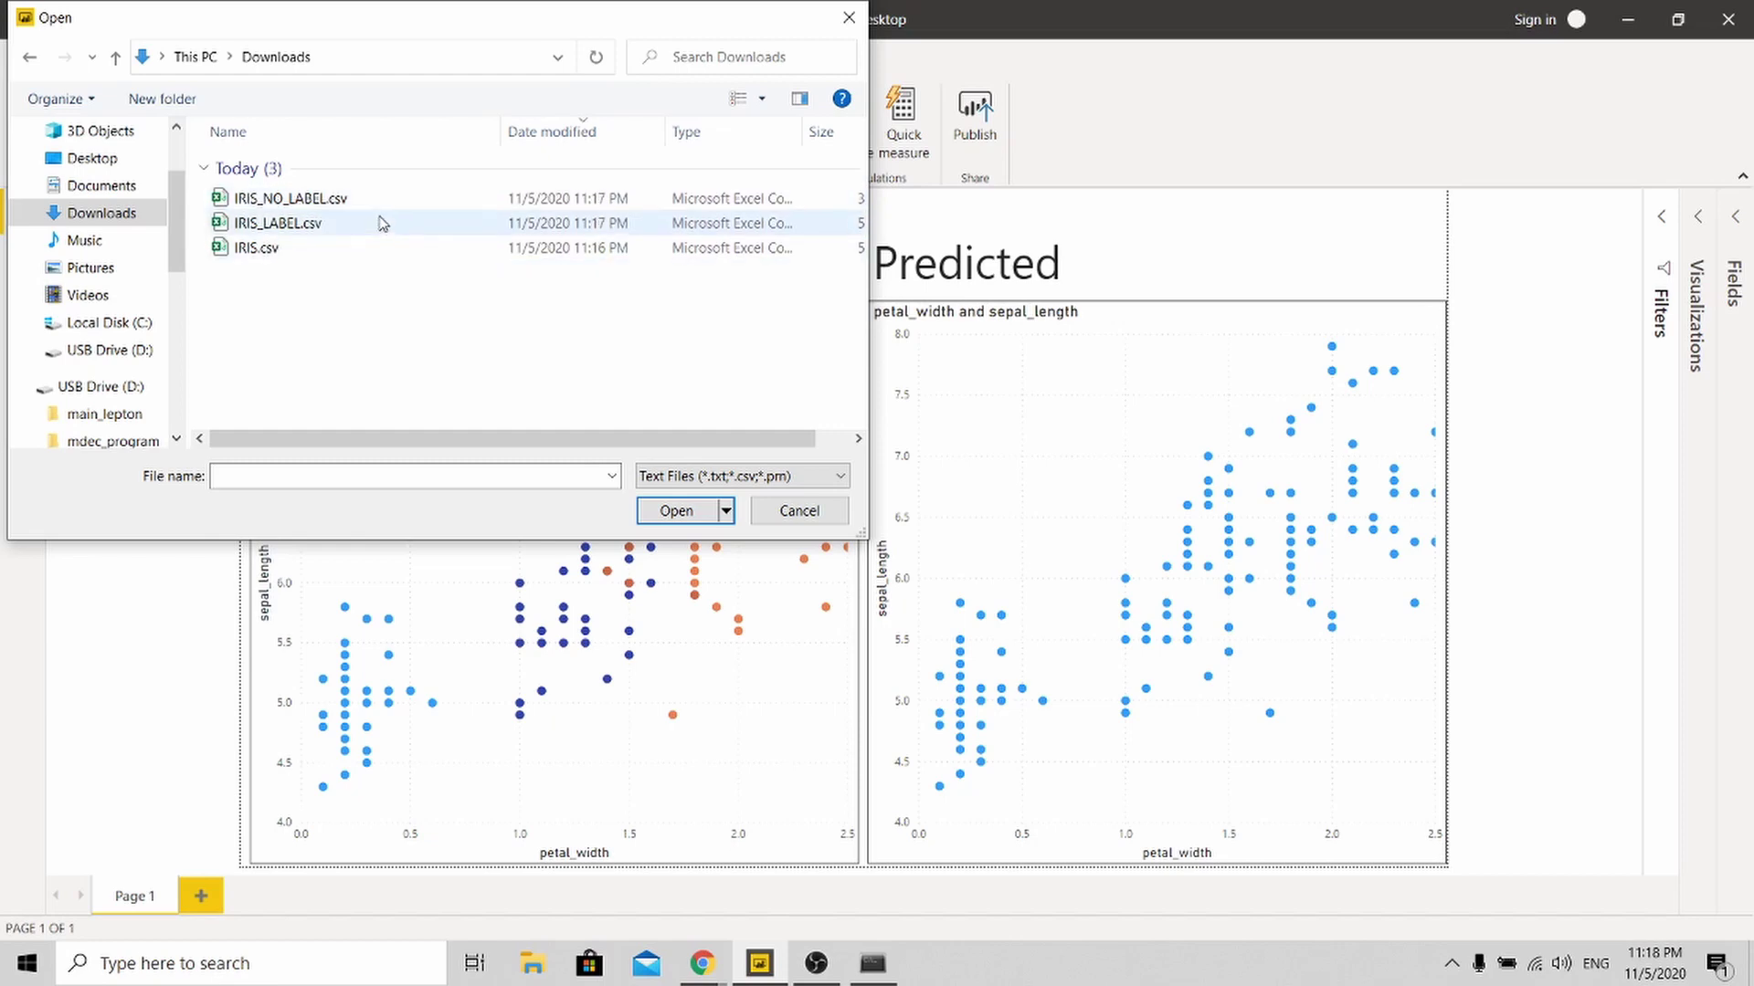
drag(426, 29, 627, 76)
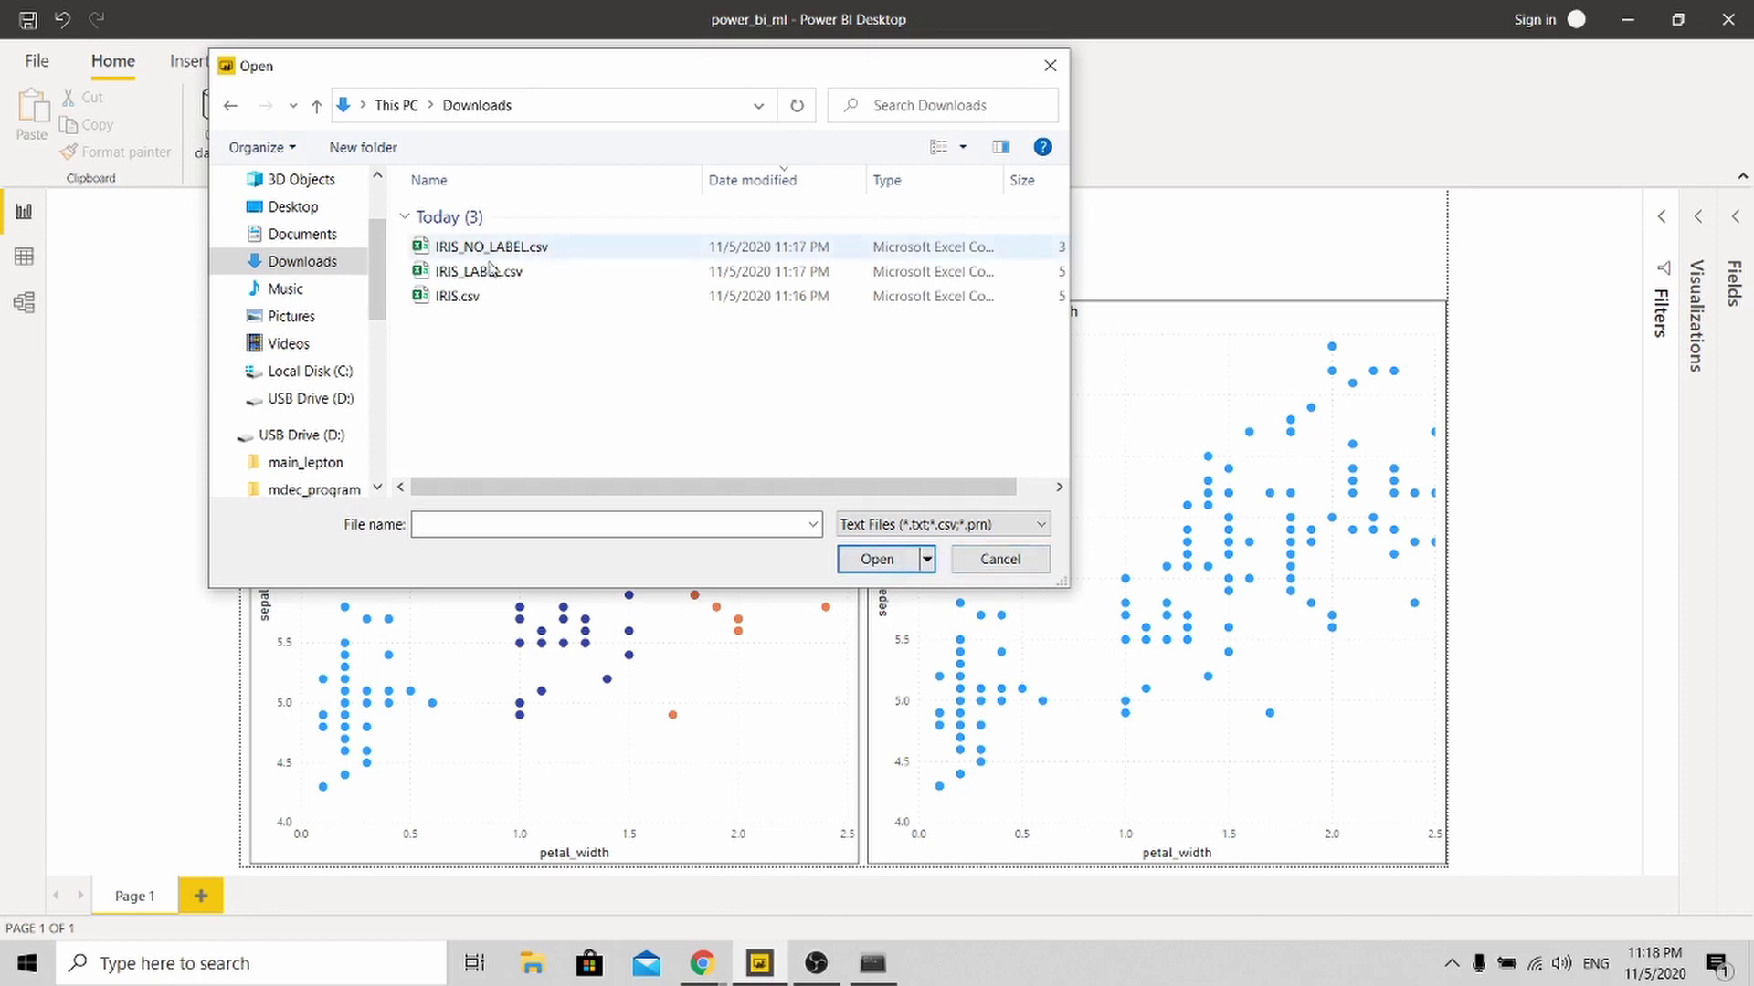
click(995, 561)
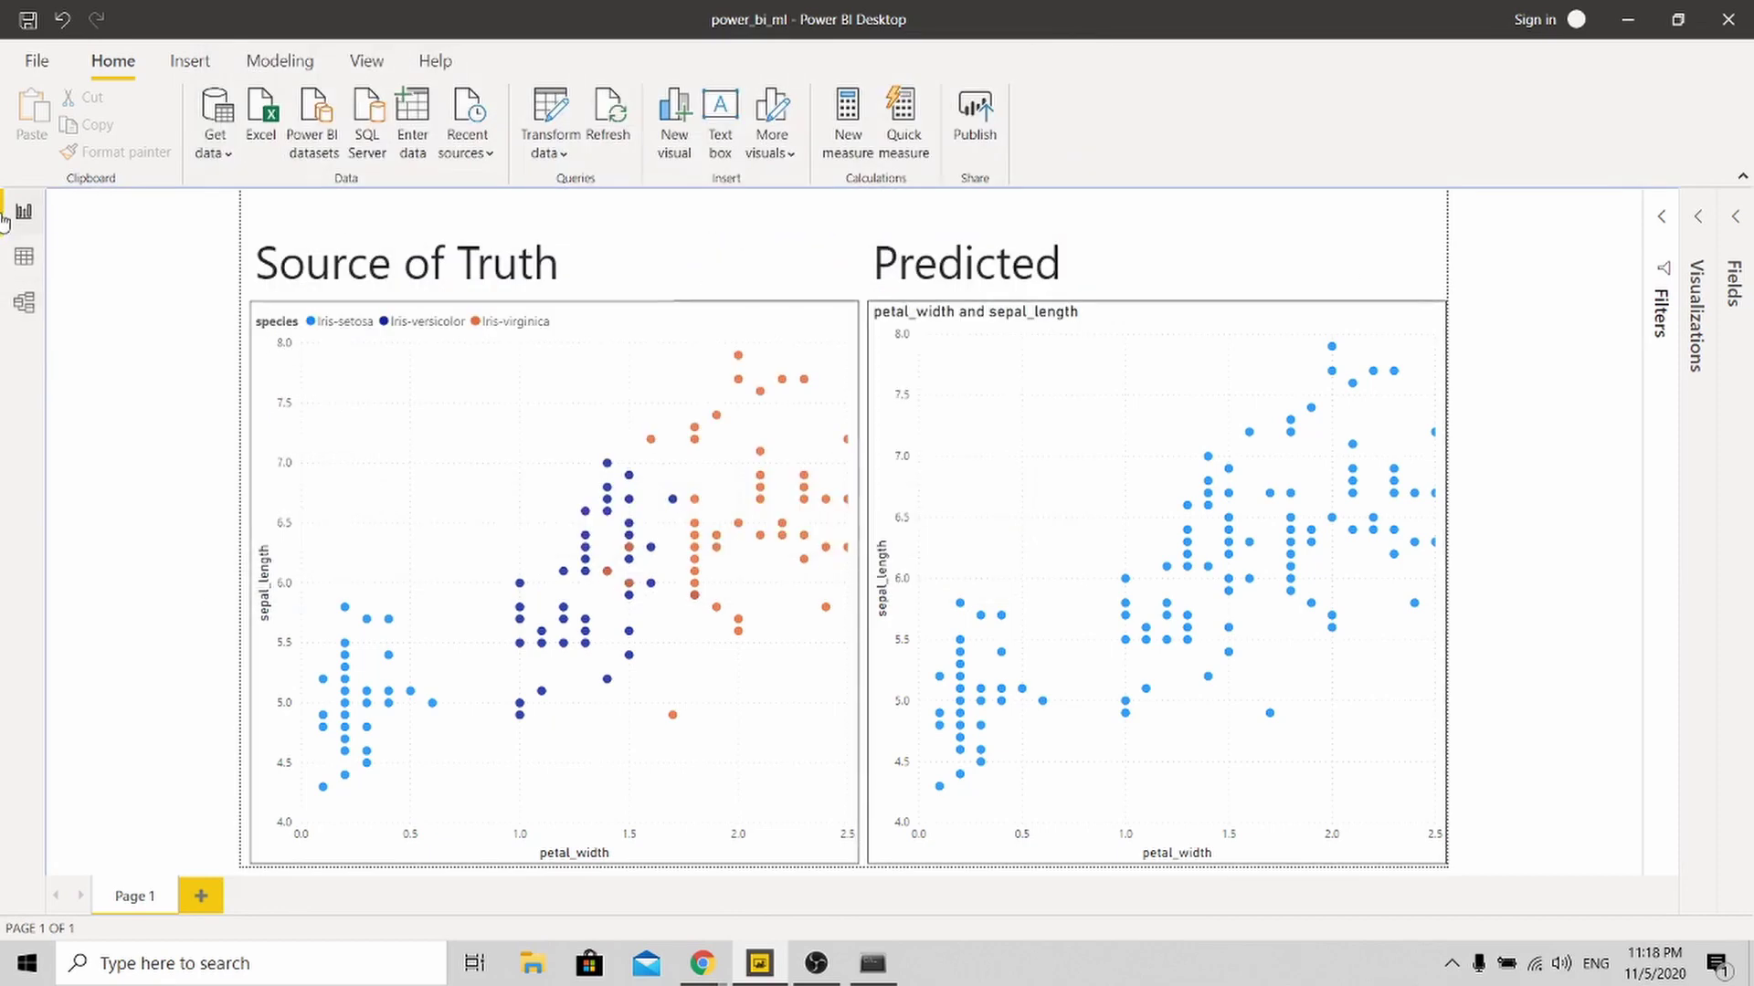
Check the loaded tables in Data view and launch Transform data
click(23, 256)
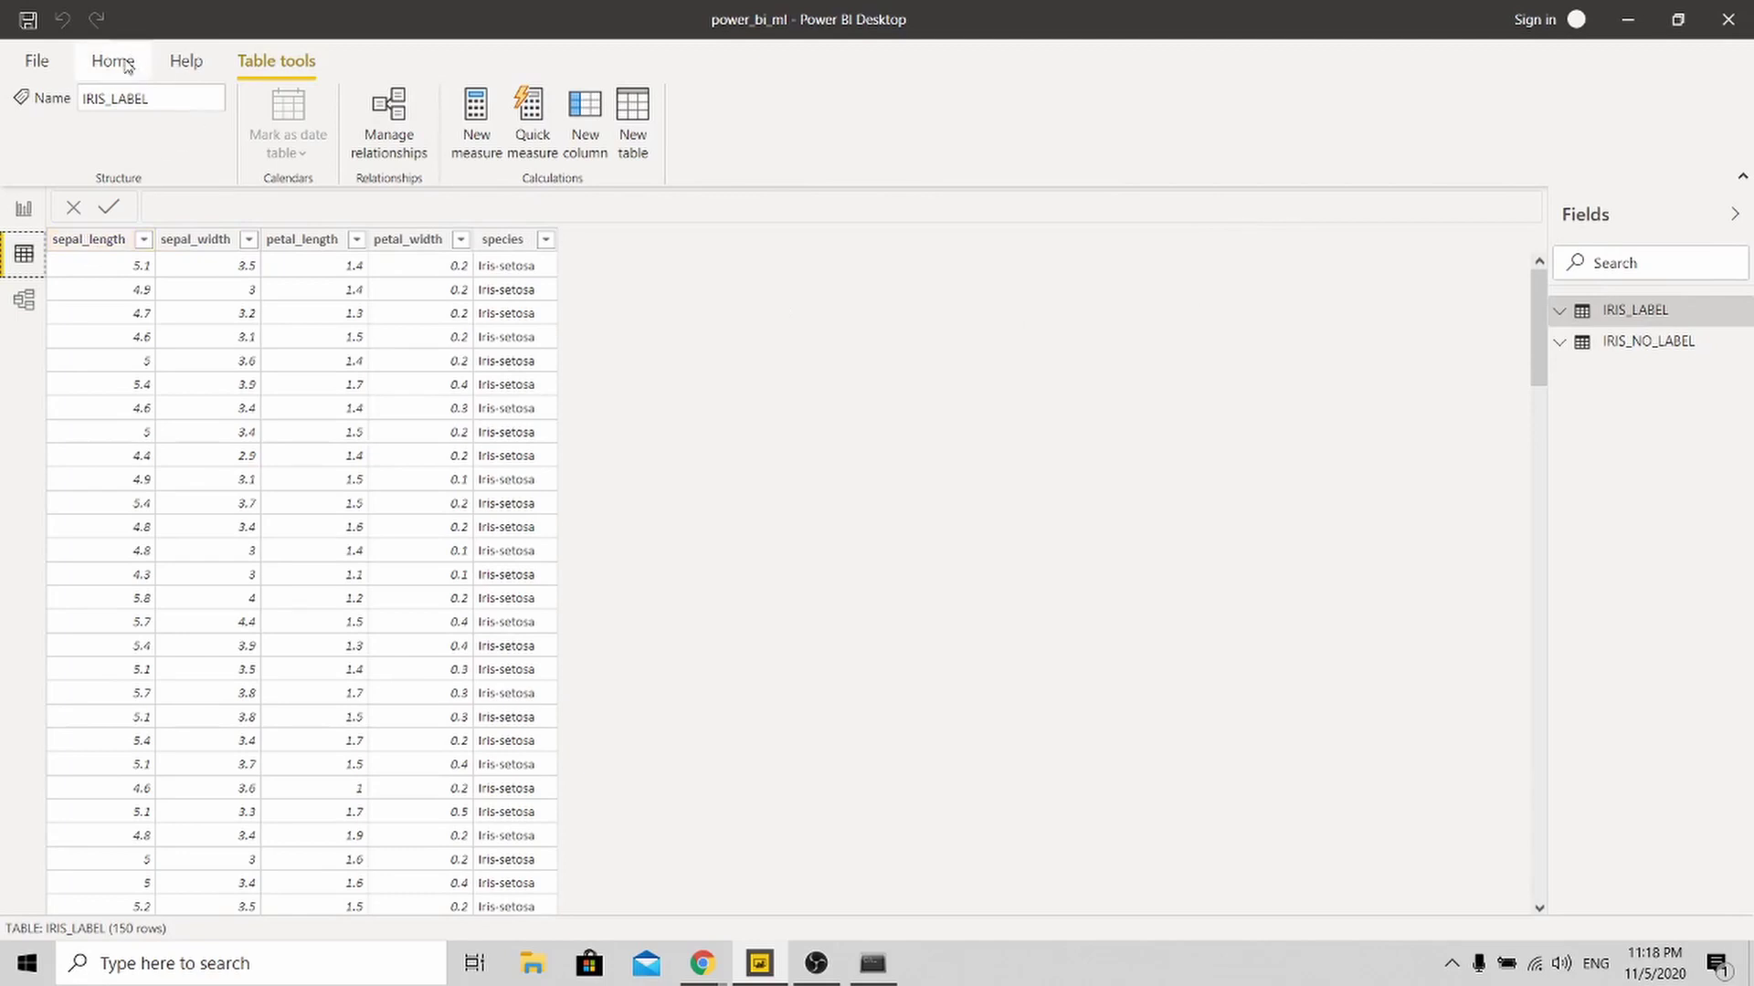
click(126, 66)
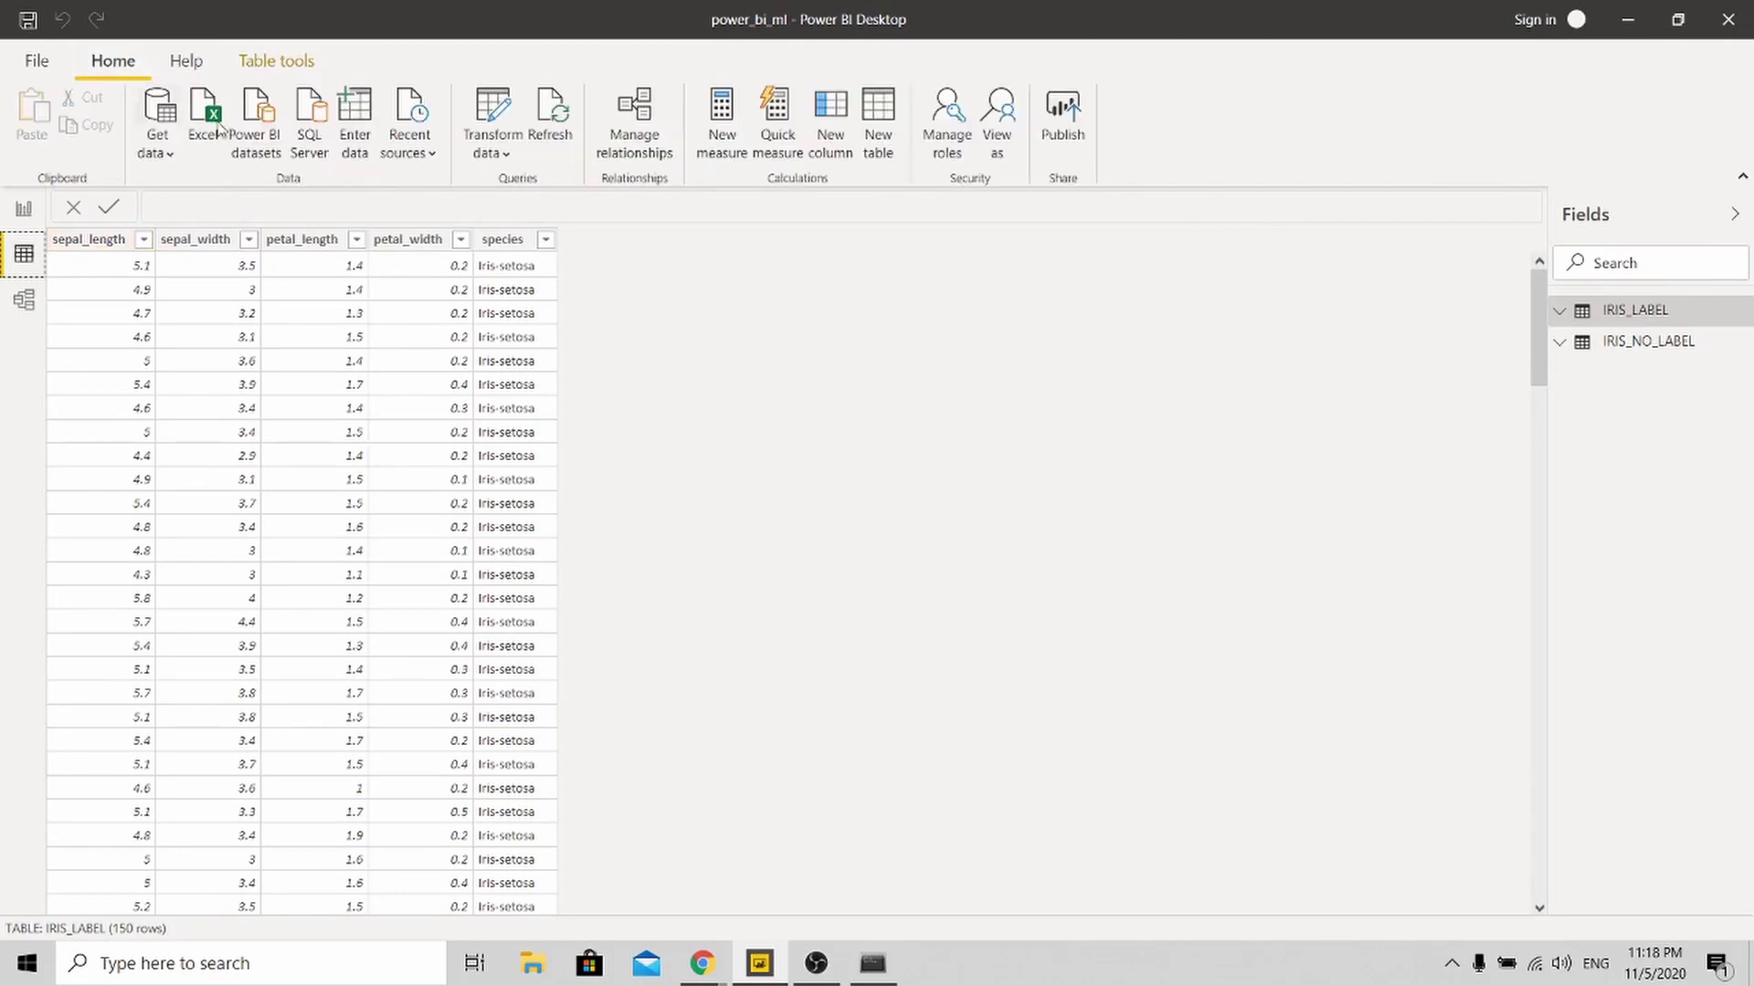
click(508, 119)
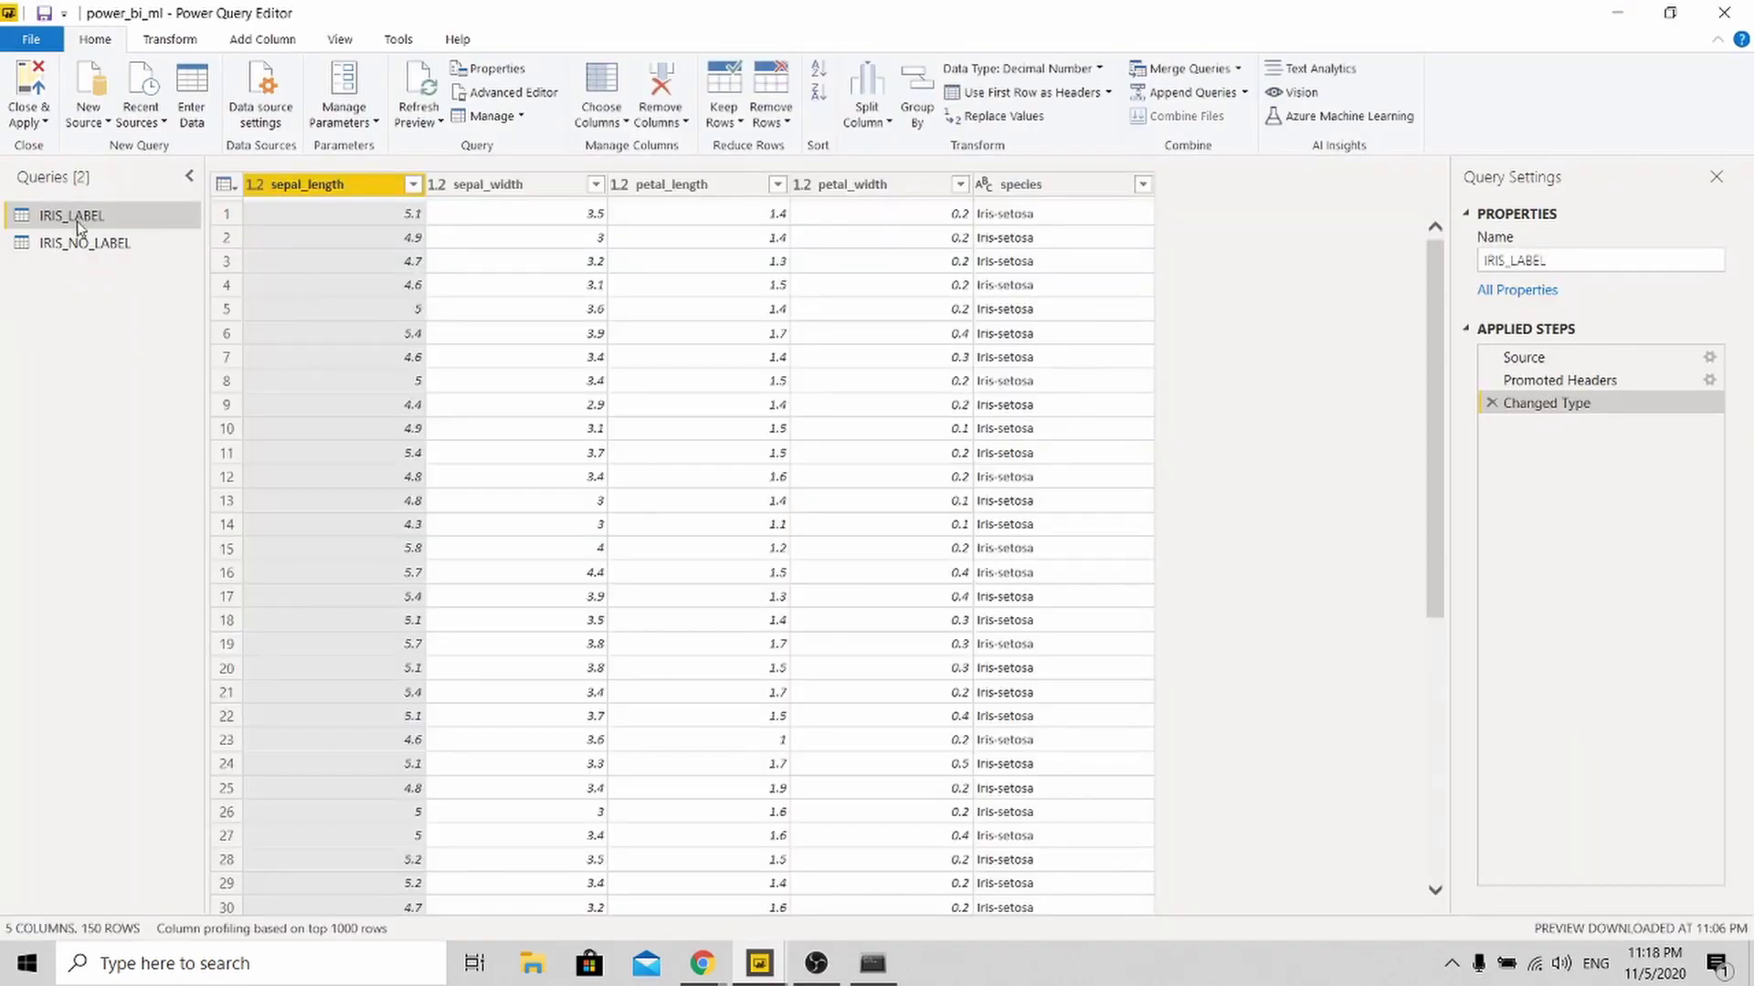
Compare IRIS_LABEL's species column with IRIS_NO_LABEL, then start Run Python script on IRIS_NO_LABEL
click(78, 248)
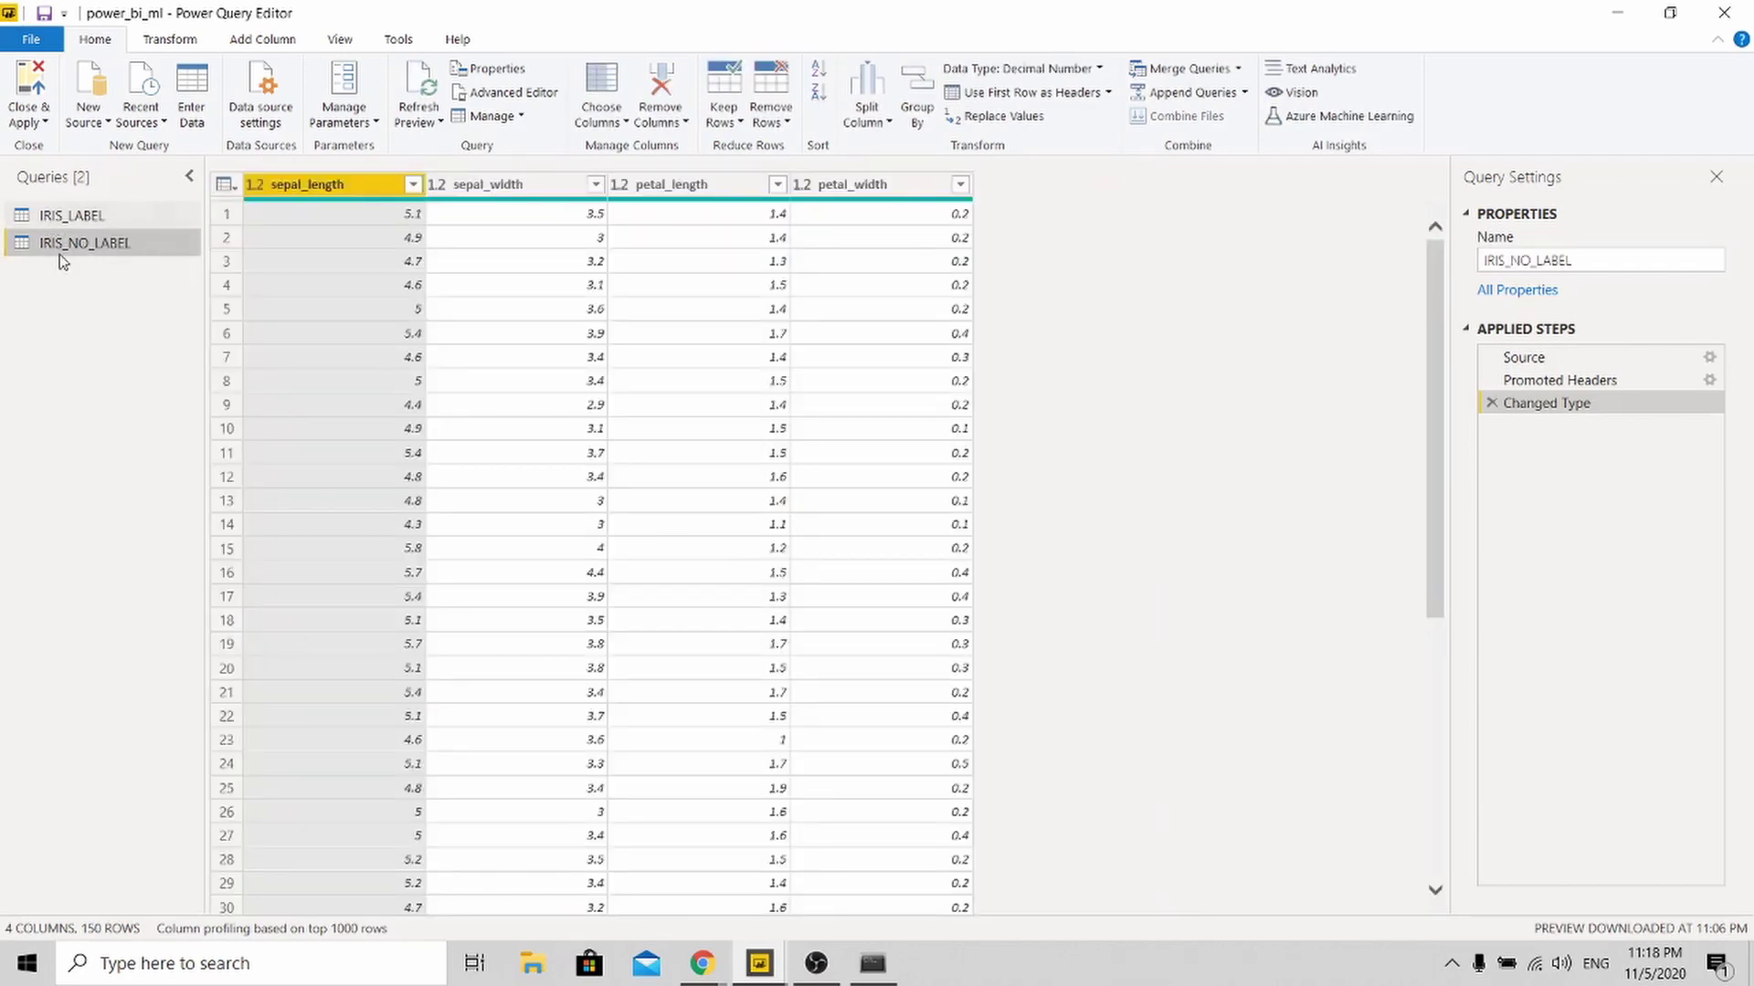
click(69, 212)
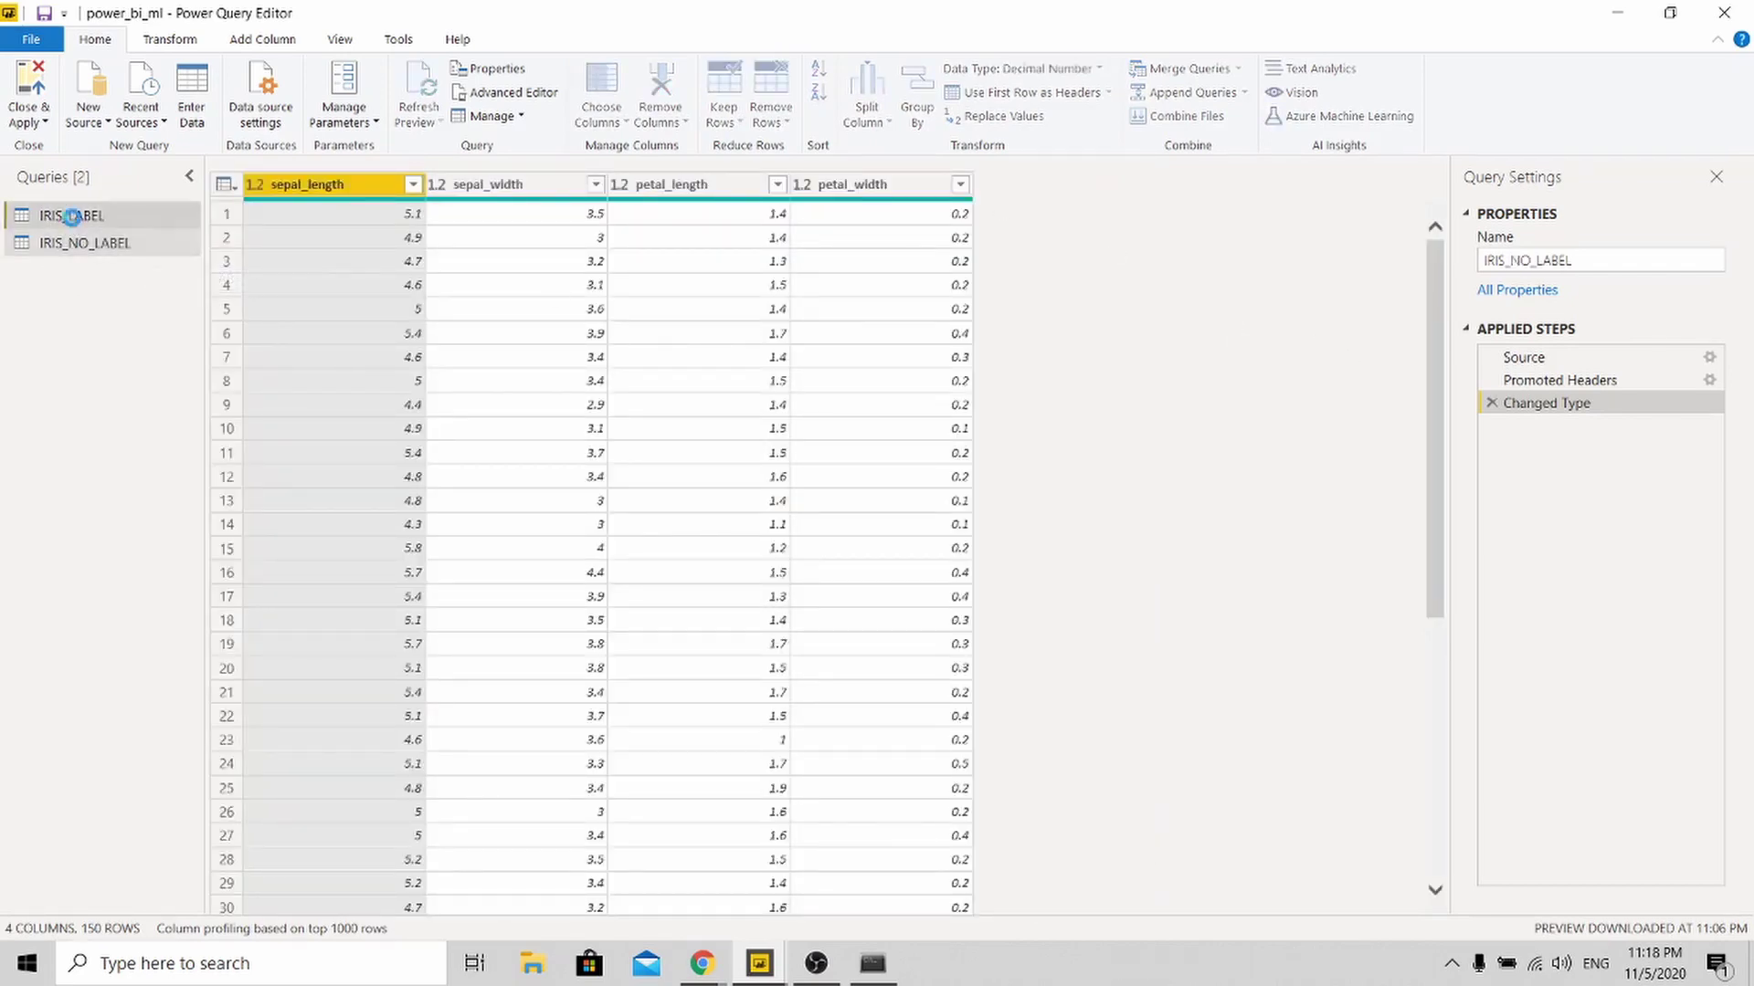
click(1065, 185)
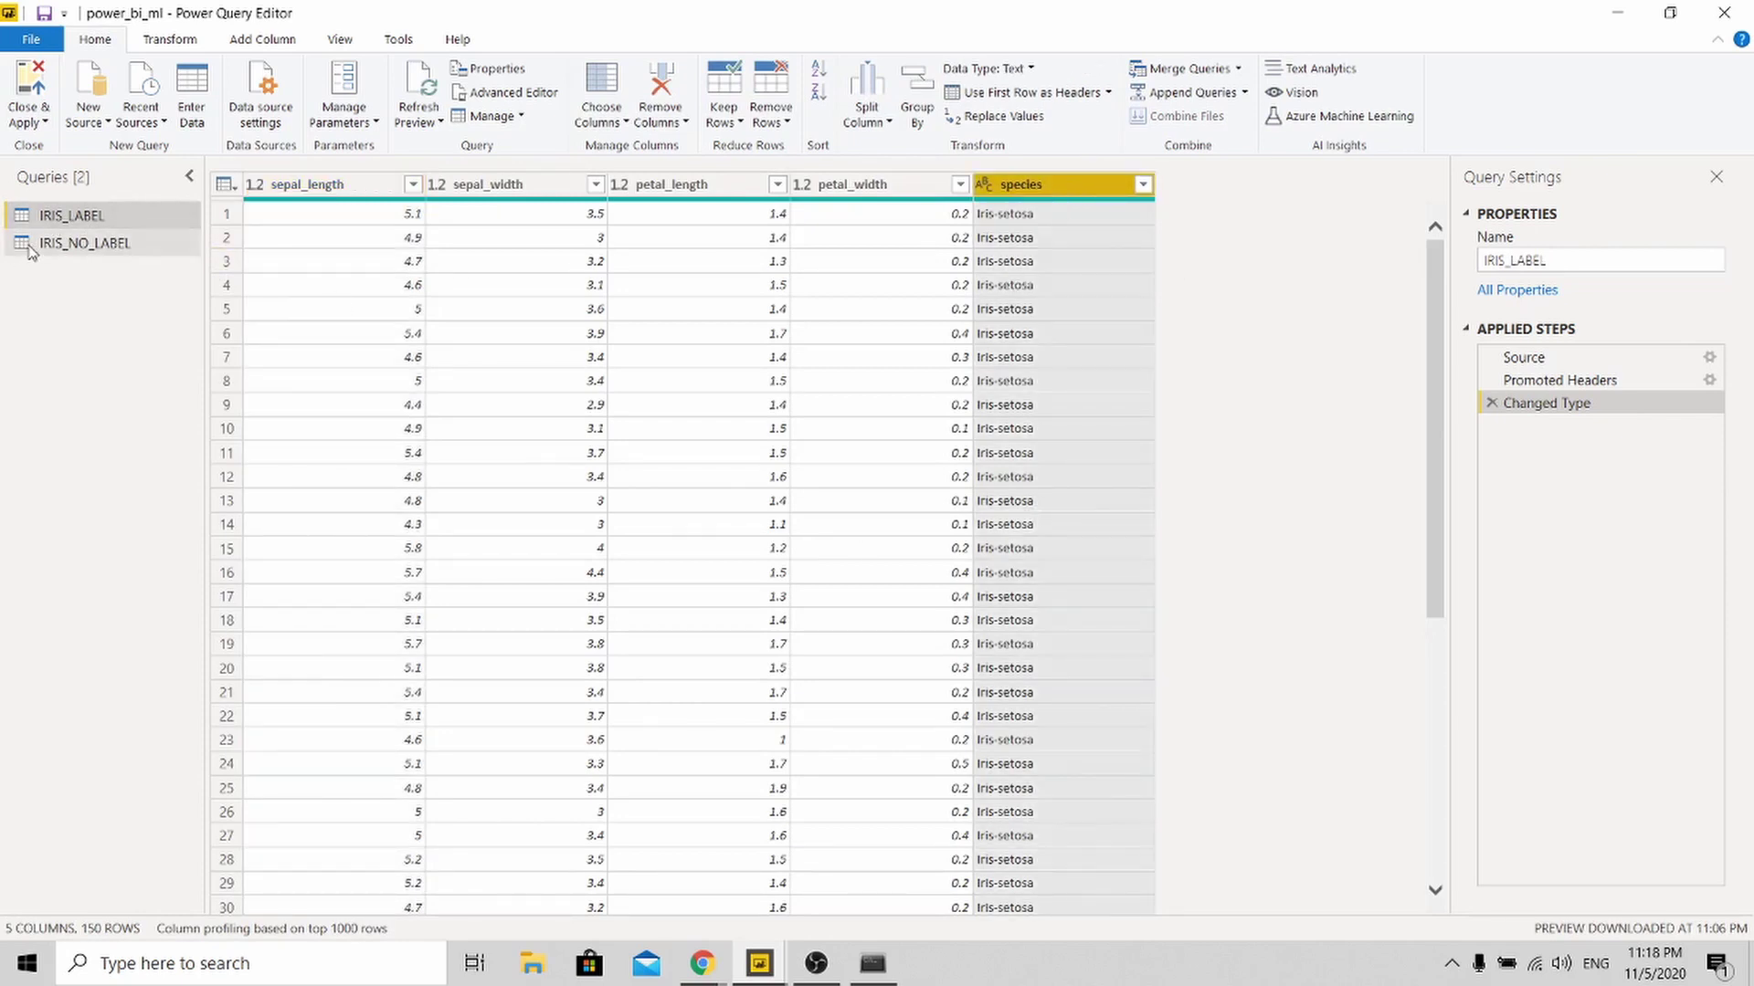
click(73, 243)
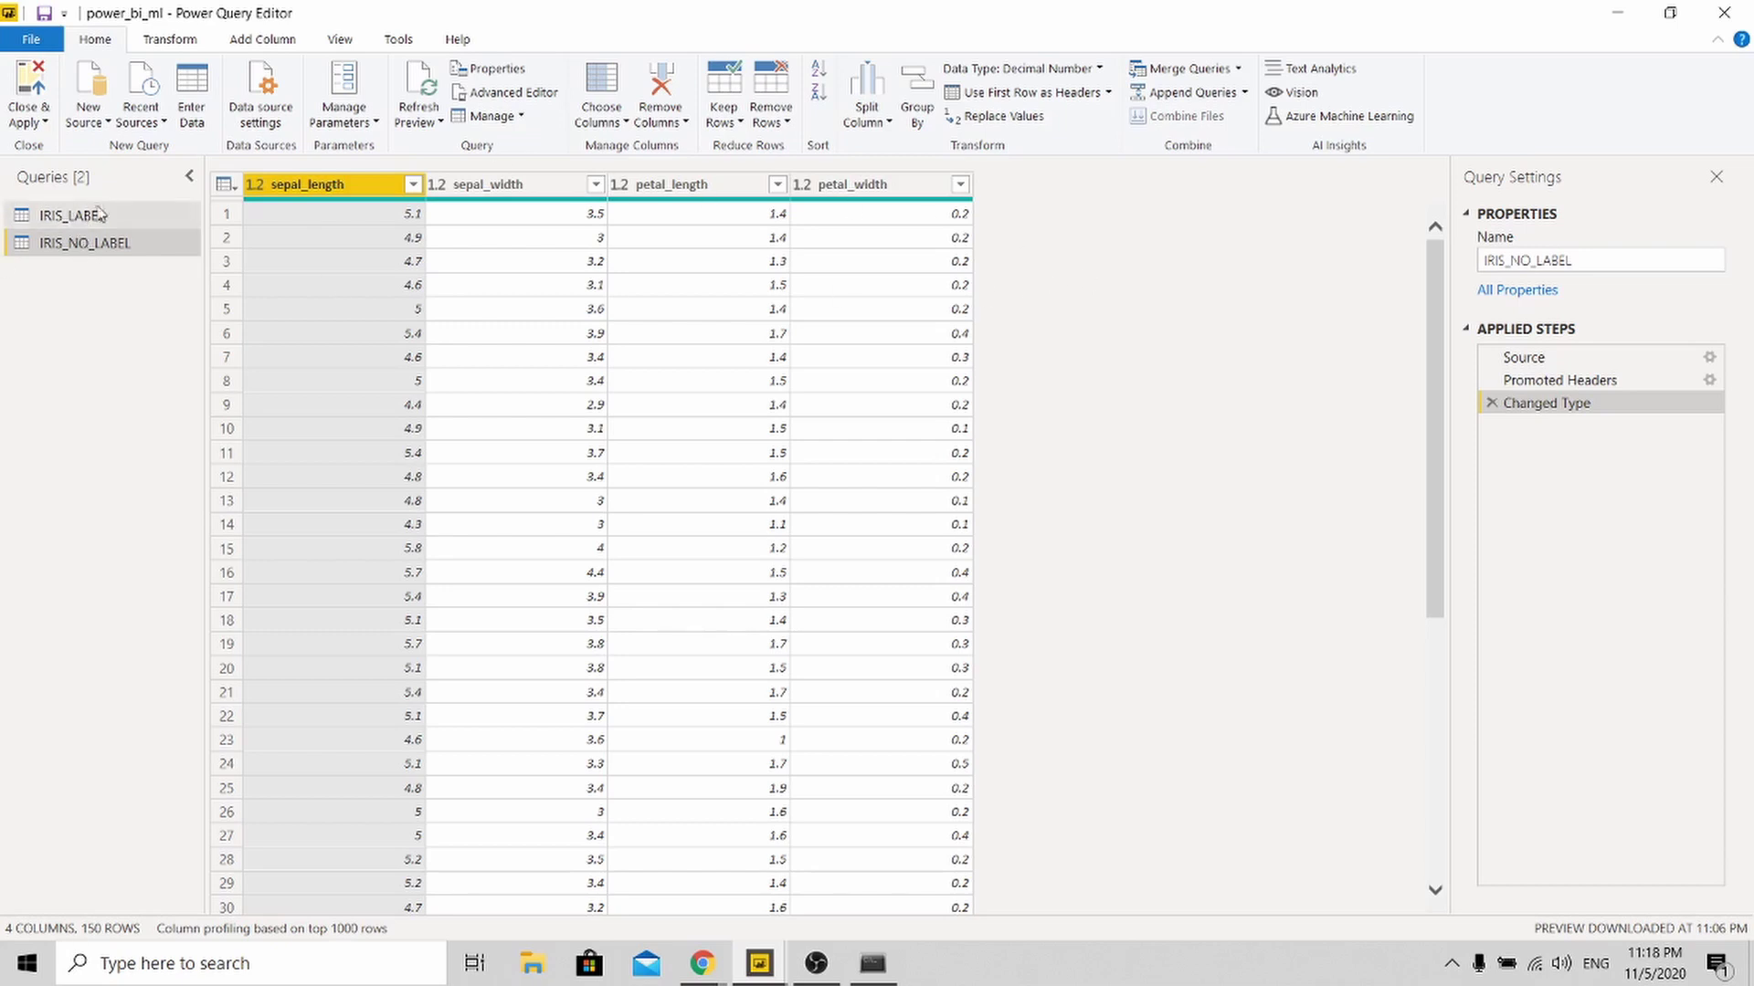
click(169, 41)
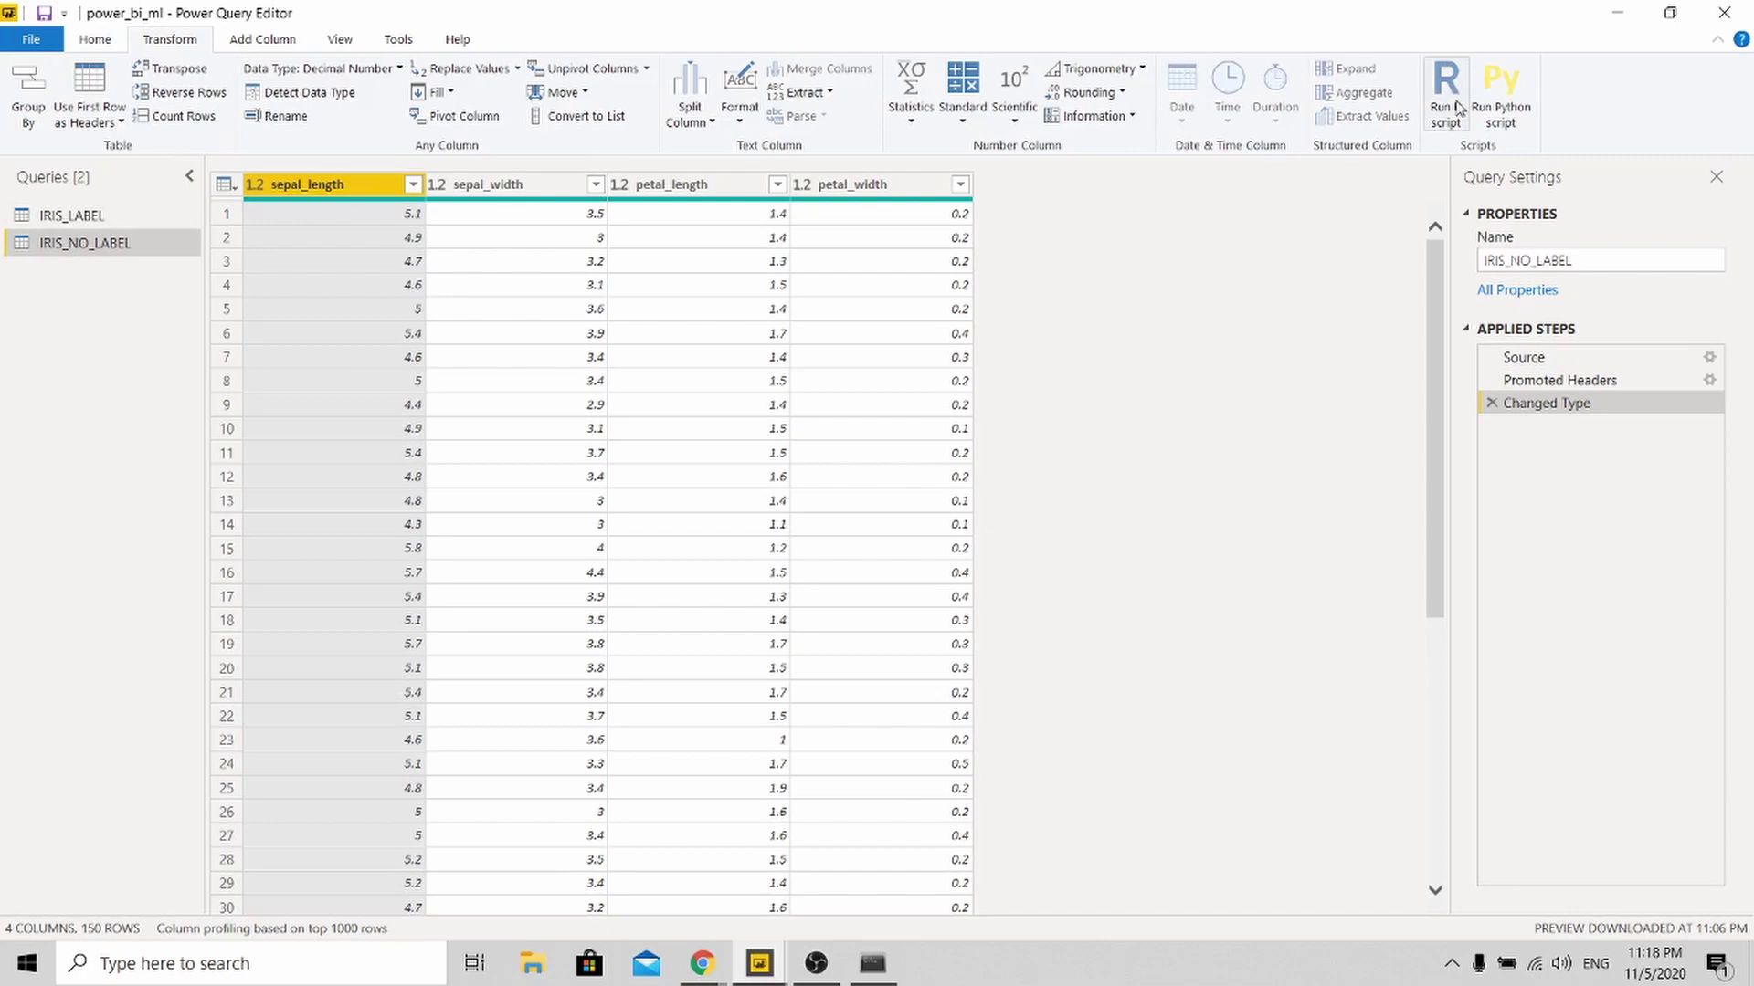
click(1505, 107)
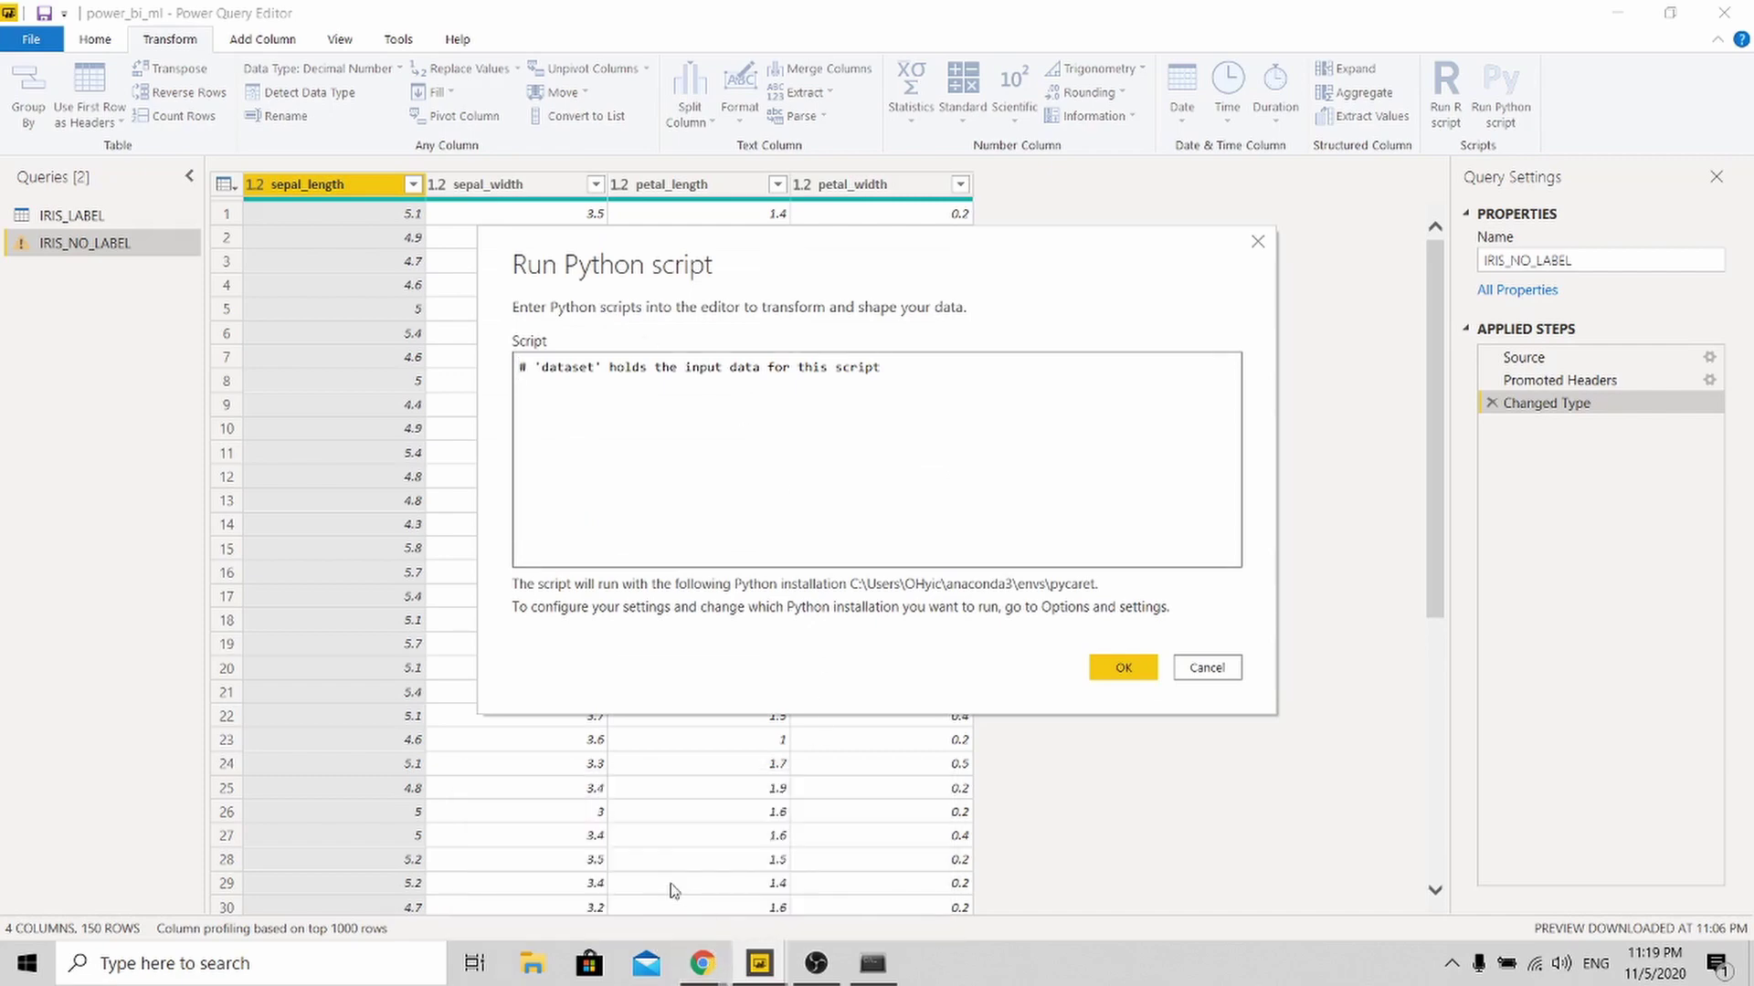
Copy the pycaret.clustering import and get_clusters(dataset, num_clusters = 3) lines from the slide
click(702, 963)
click(223, 16)
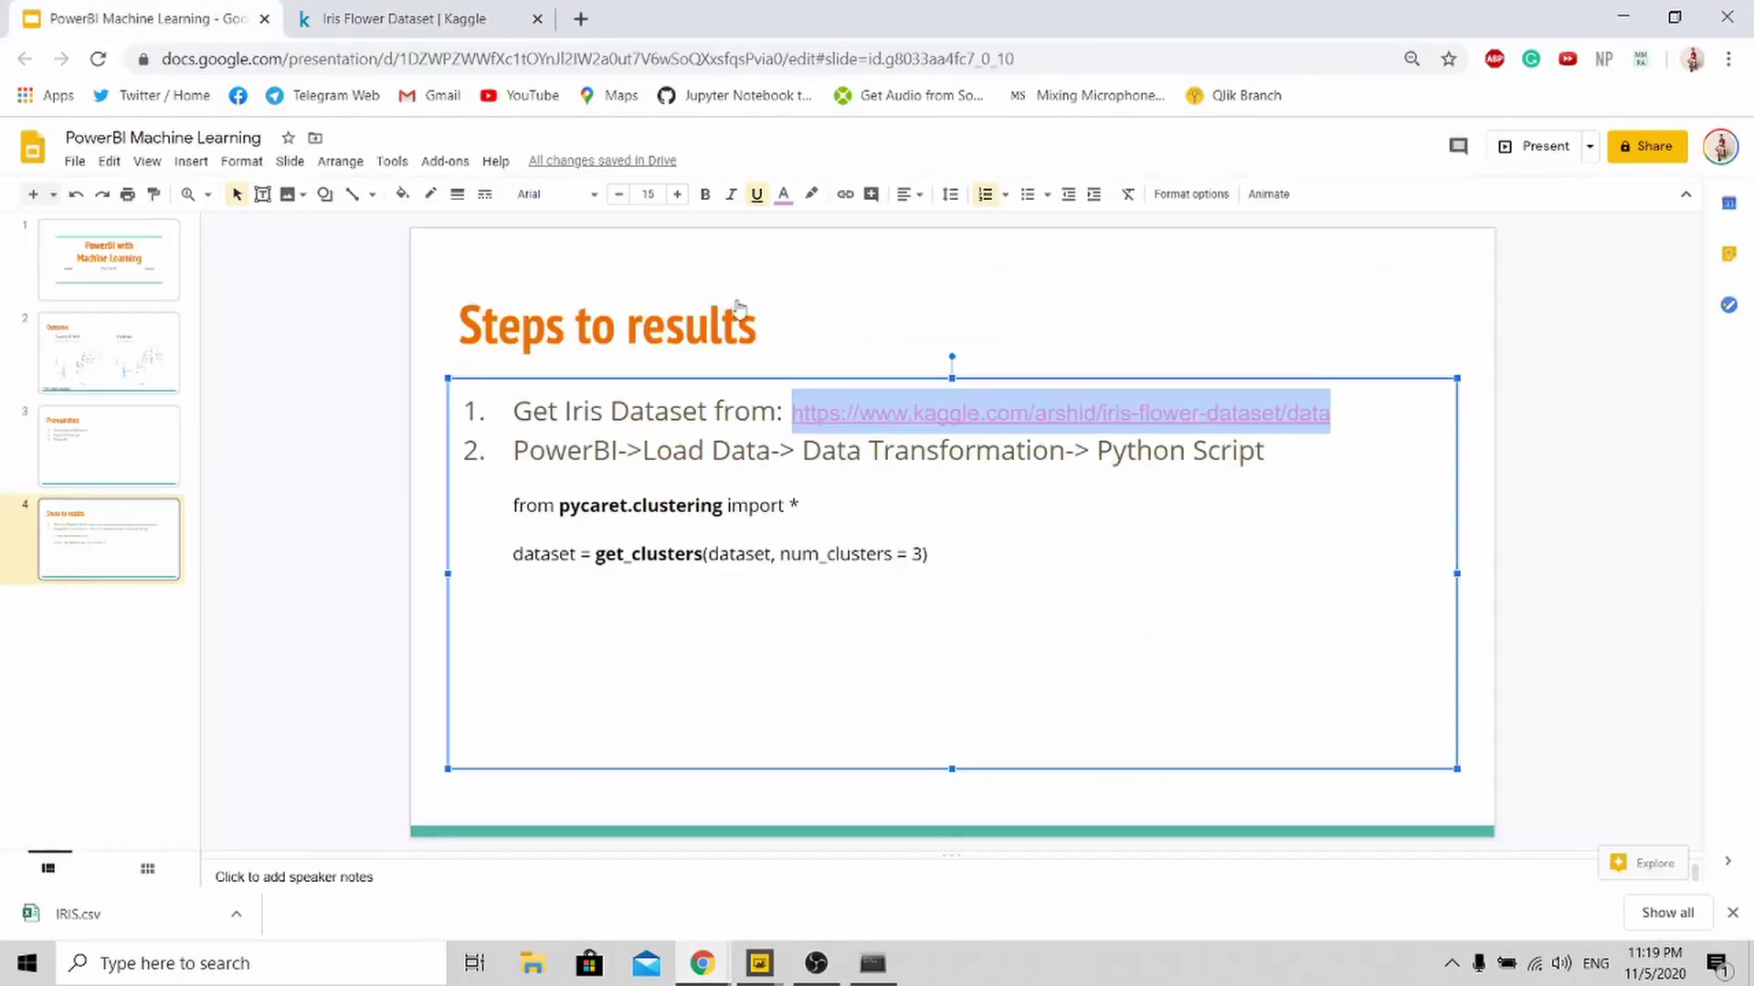
click(958, 550)
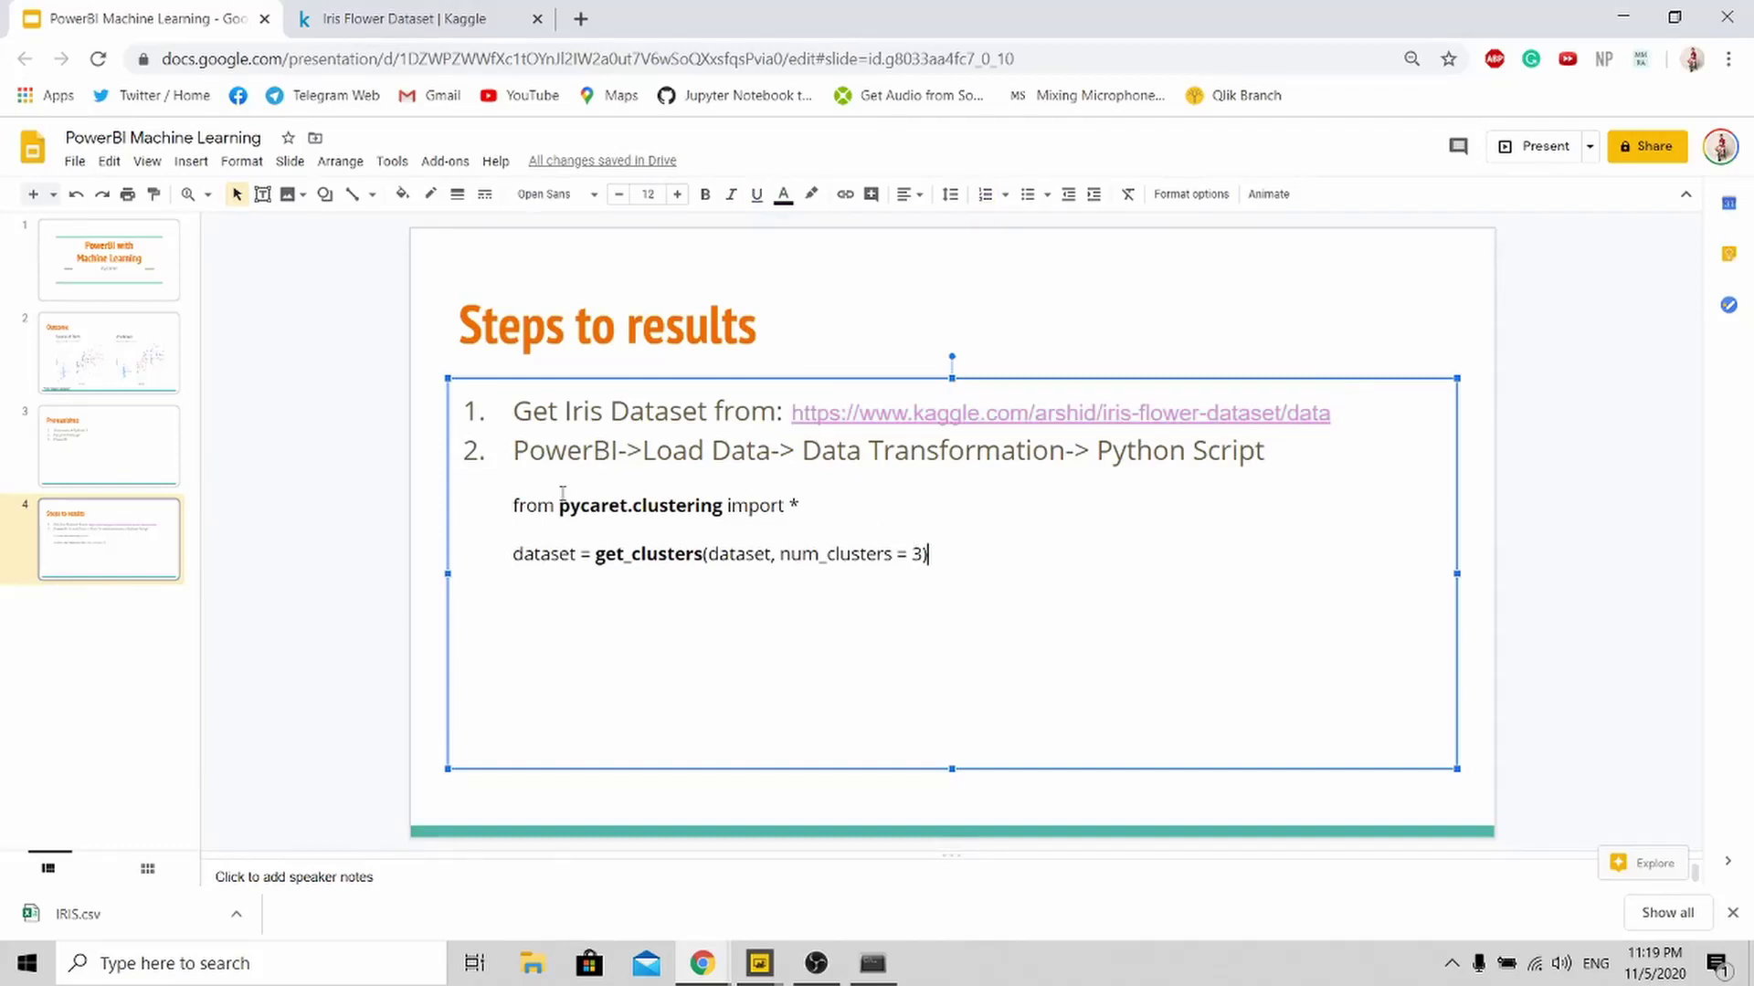
drag(928, 573, 510, 514)
key(ctrl+c)
click(759, 964)
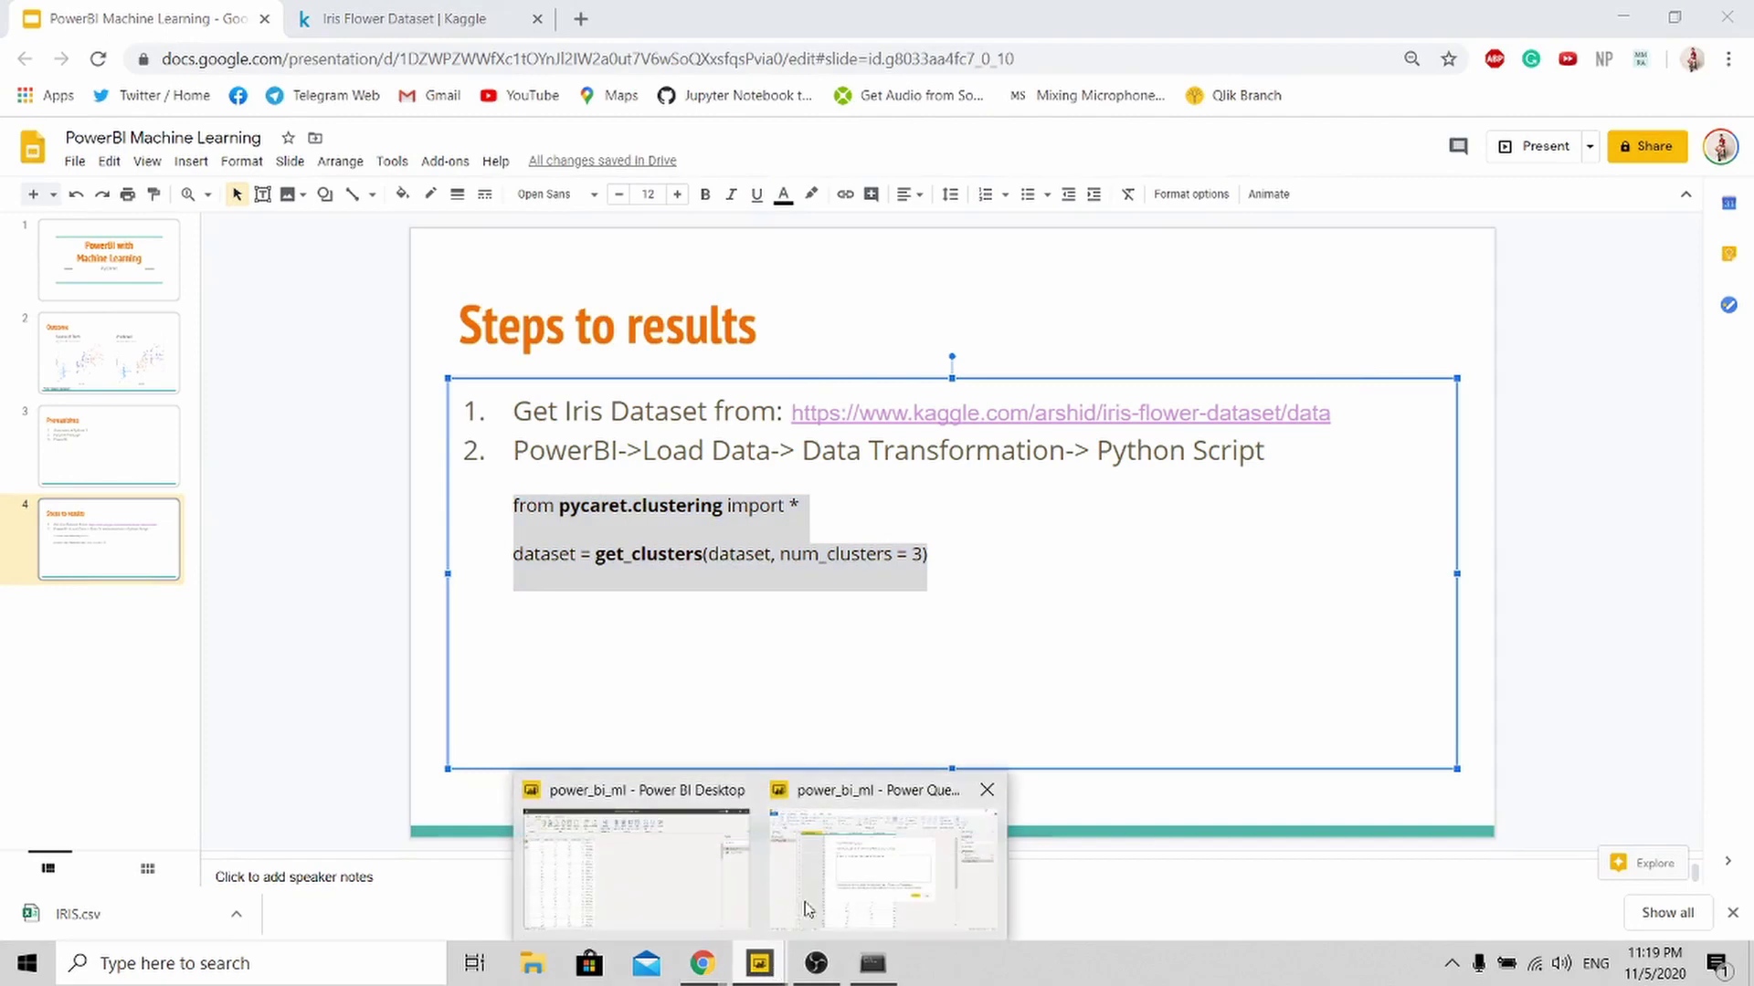
click(857, 875)
click(645, 430)
Paste and review the pycaret get_clusters script with num_clusters = 3, then run it on IRIS_NO_LABEL
key(ctrl+v)
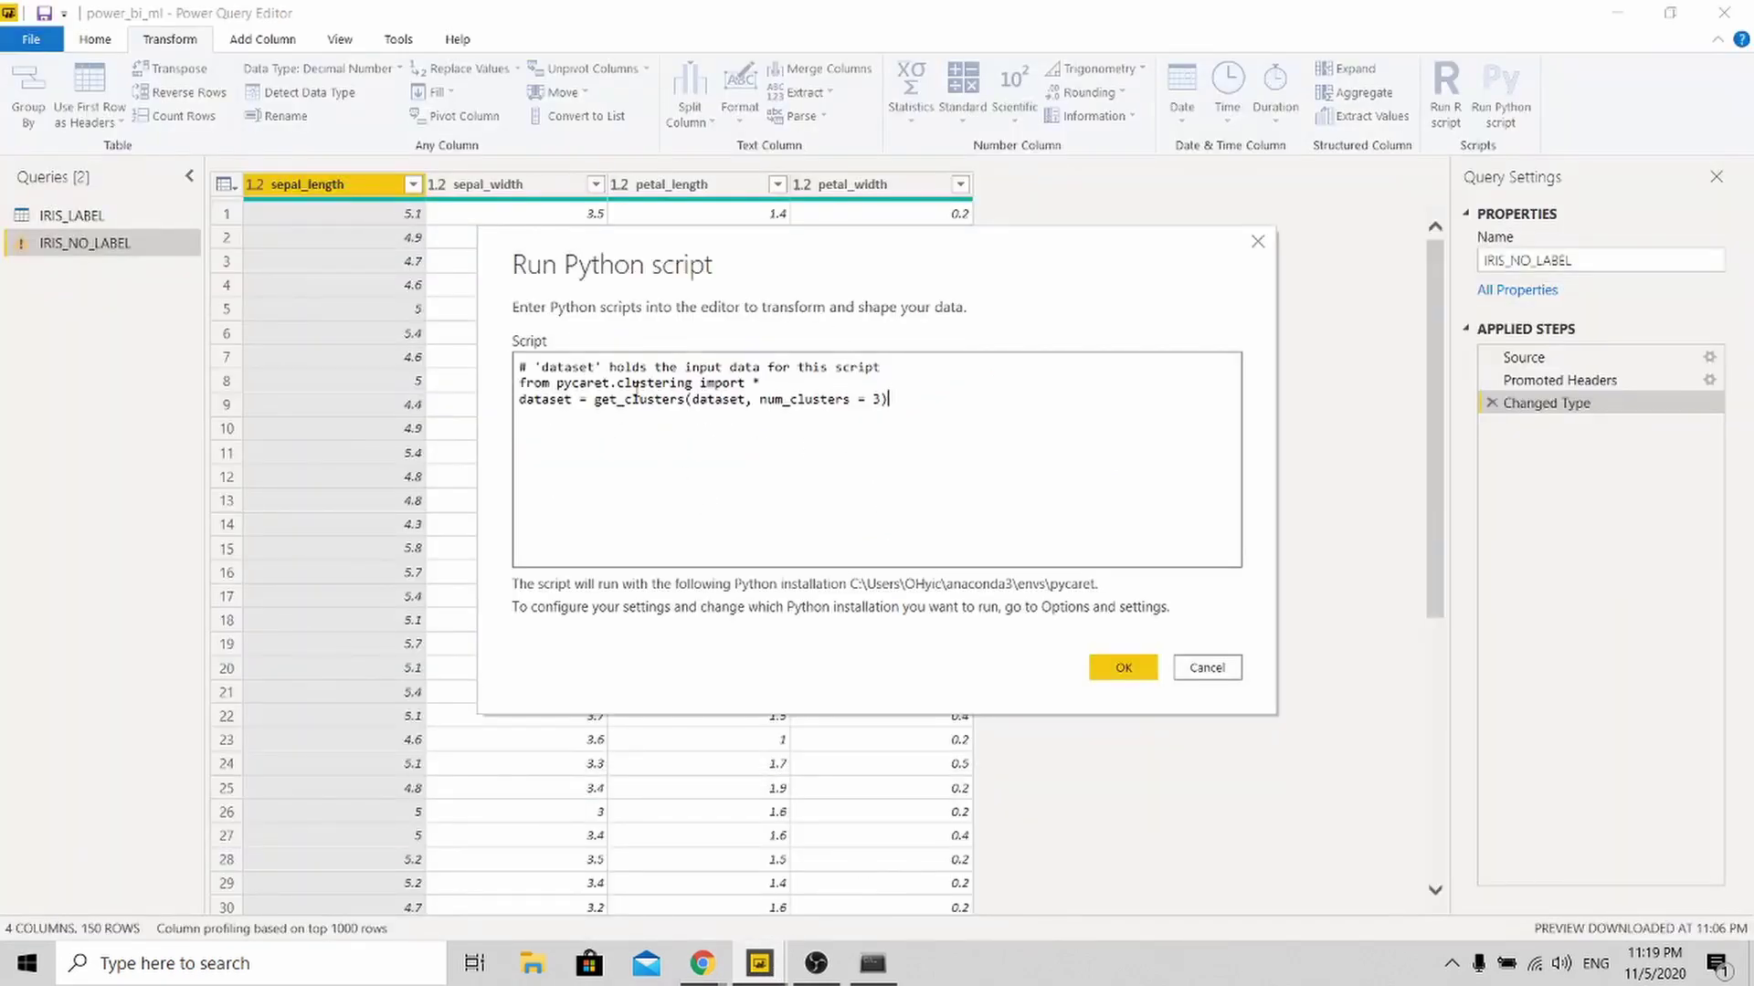
drag(519, 384, 772, 387)
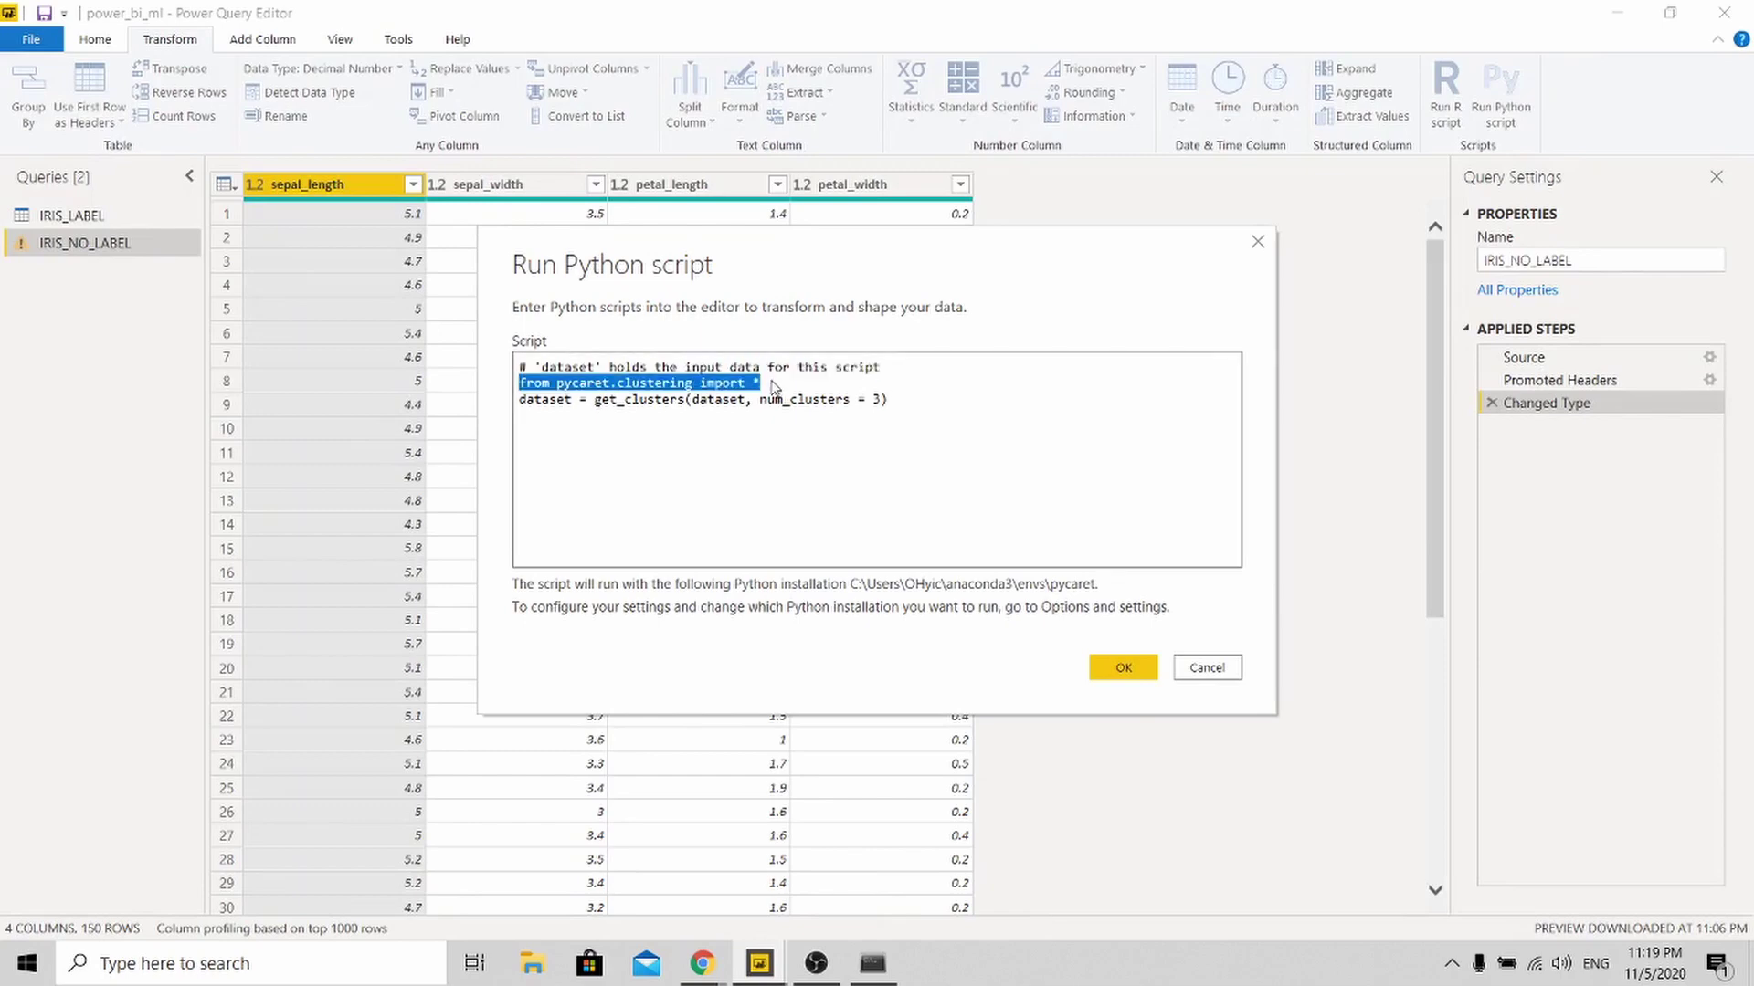
click(654, 391)
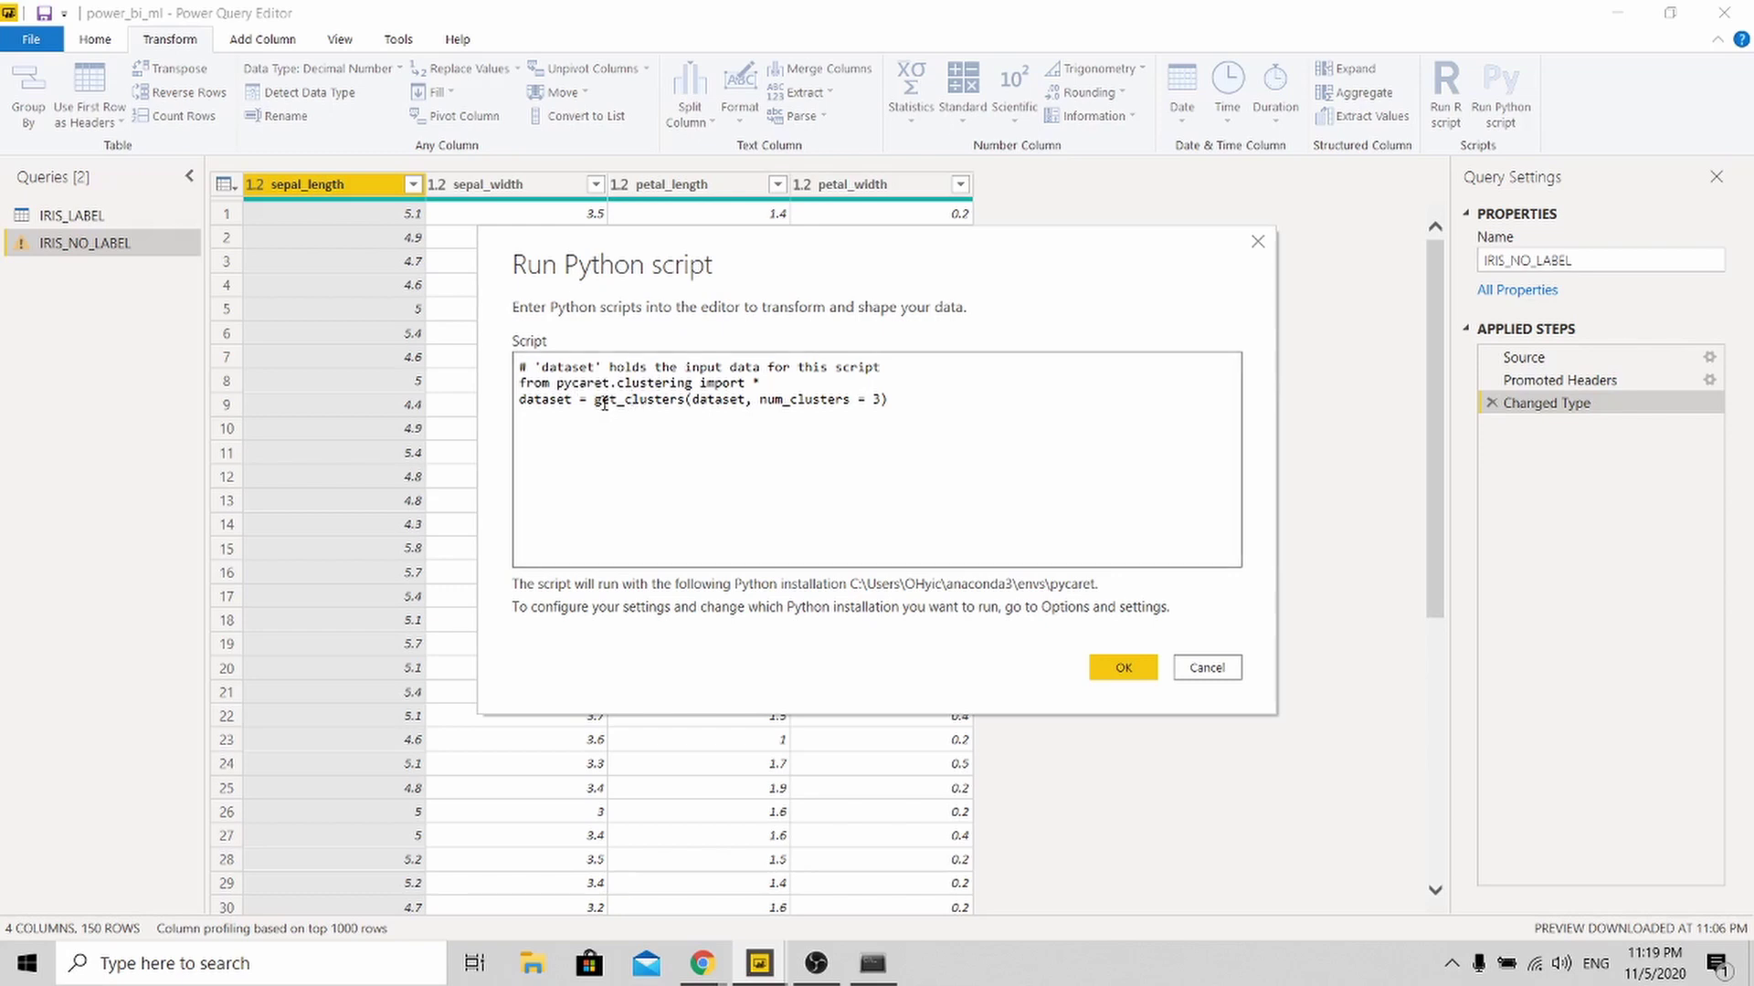
double_click(652, 407)
click(817, 403)
drag(760, 402, 882, 406)
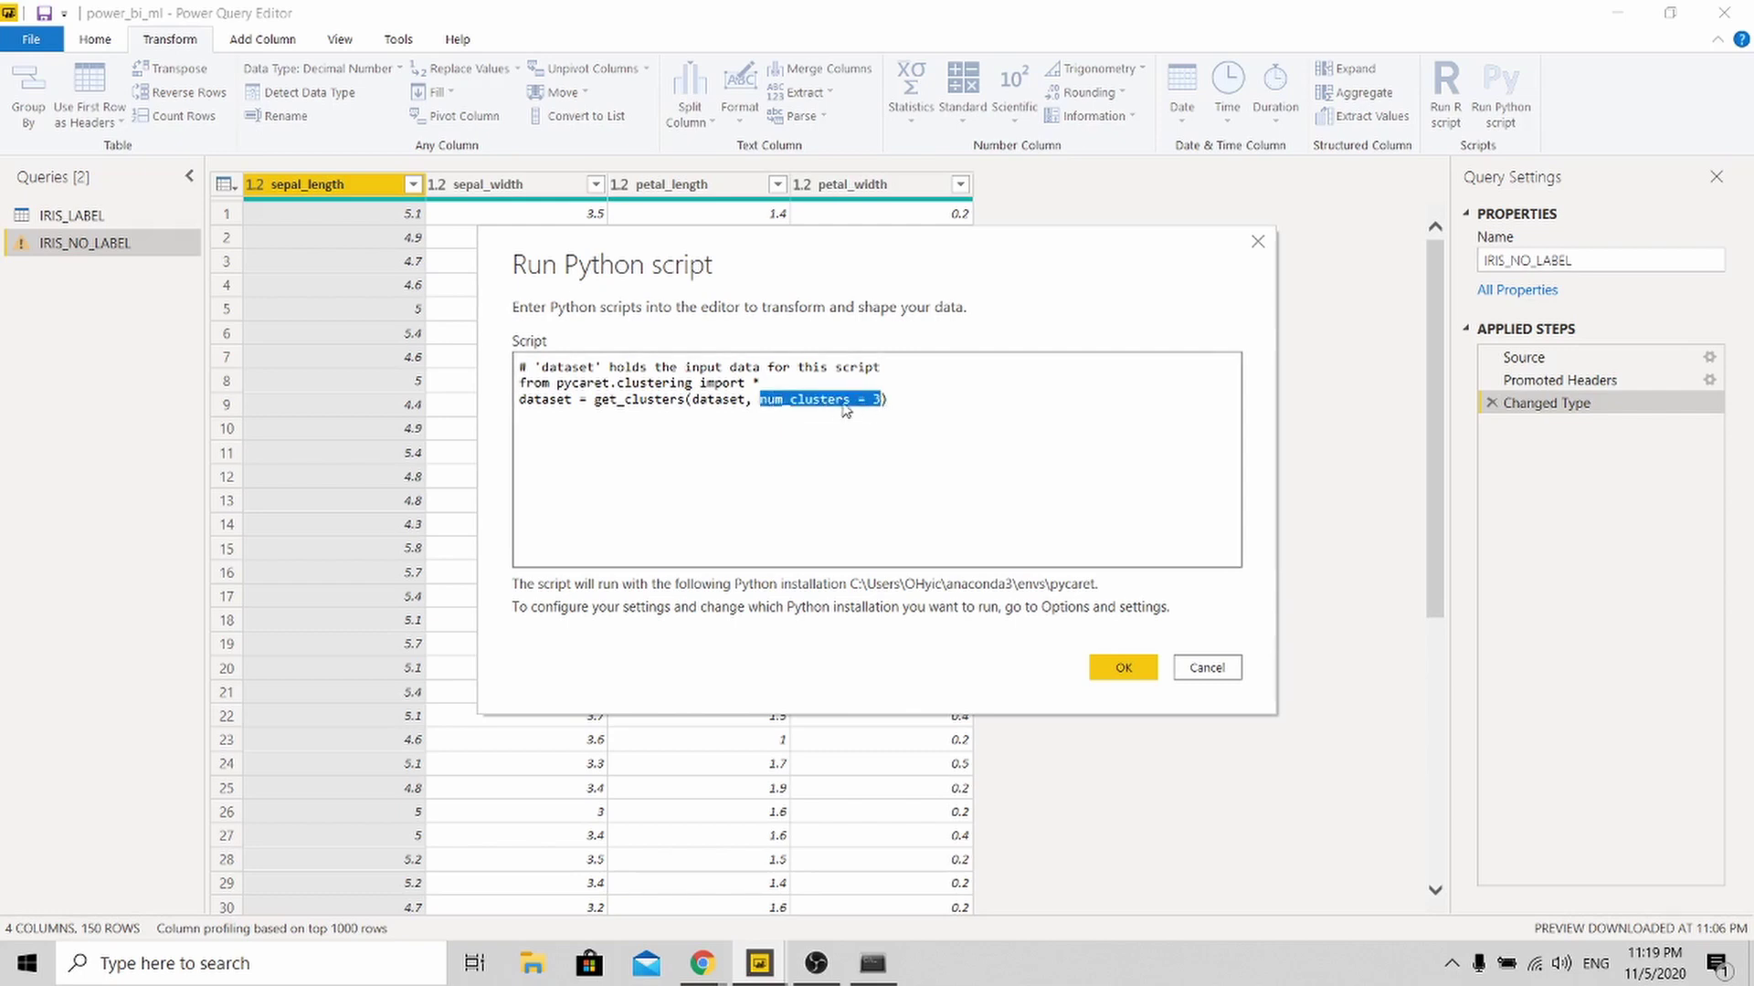
click(856, 408)
drag(760, 403, 850, 404)
click(778, 404)
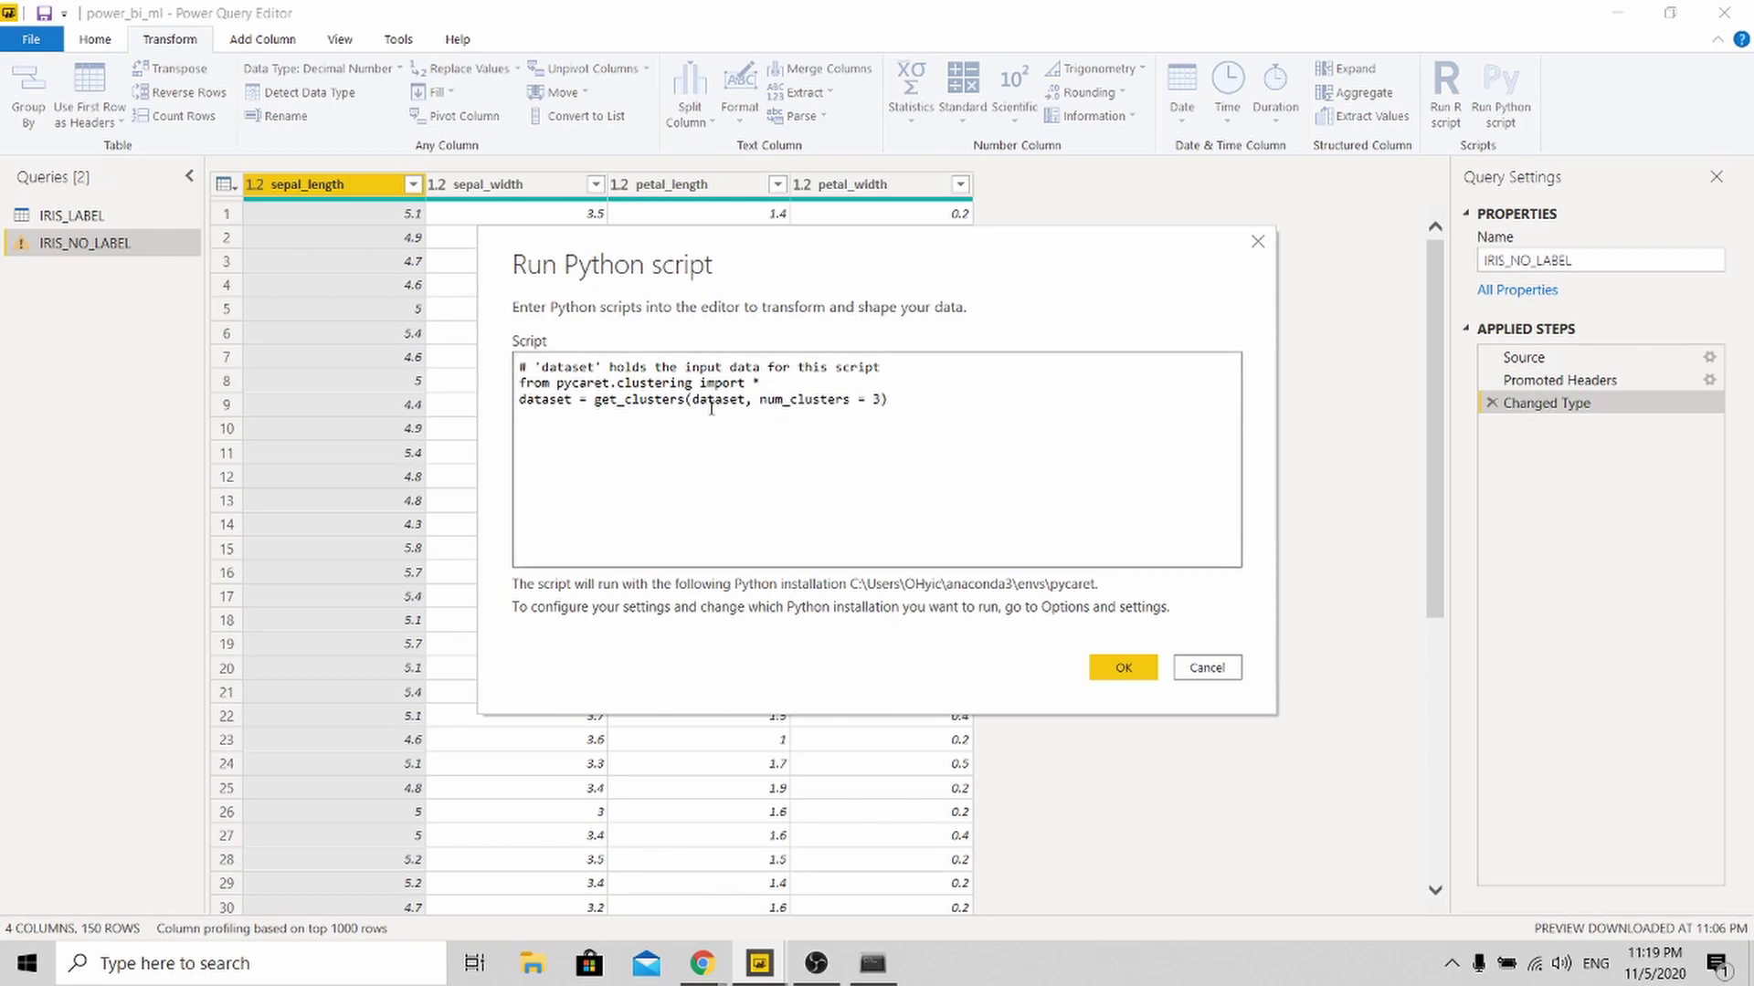
click(1123, 669)
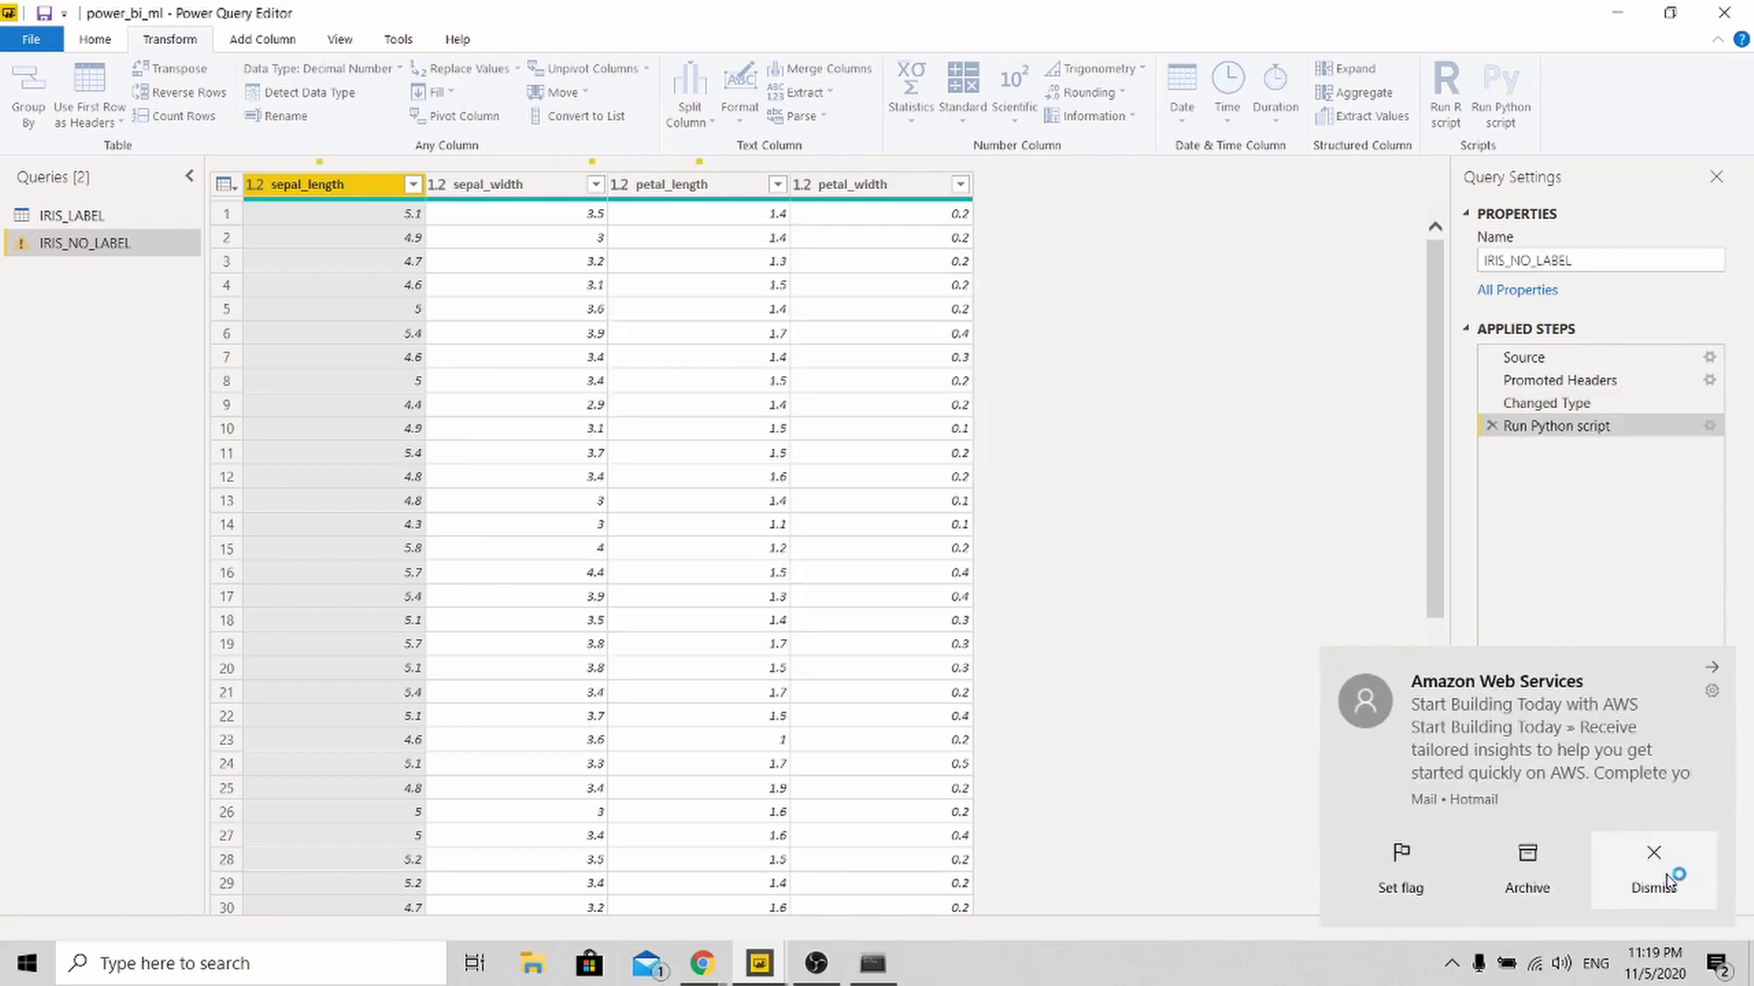
click(1665, 878)
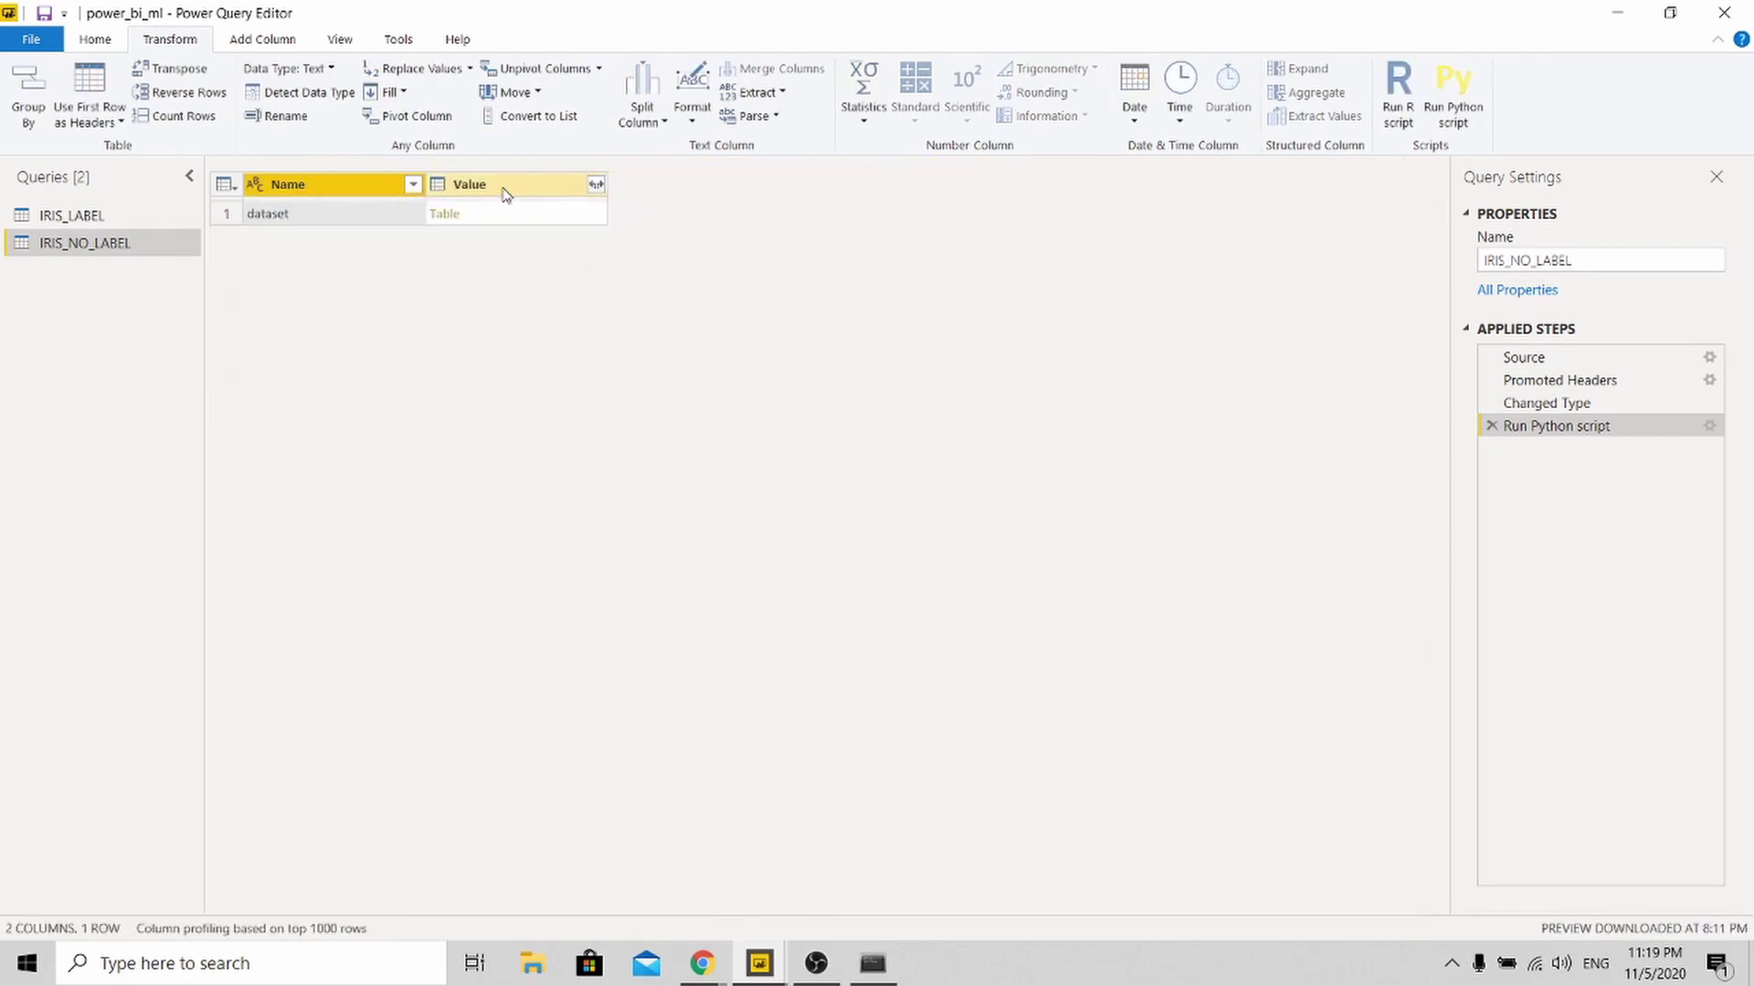
Expand the dataset table into all its sepal, petal and Cluster columns, then select the Name column
click(597, 187)
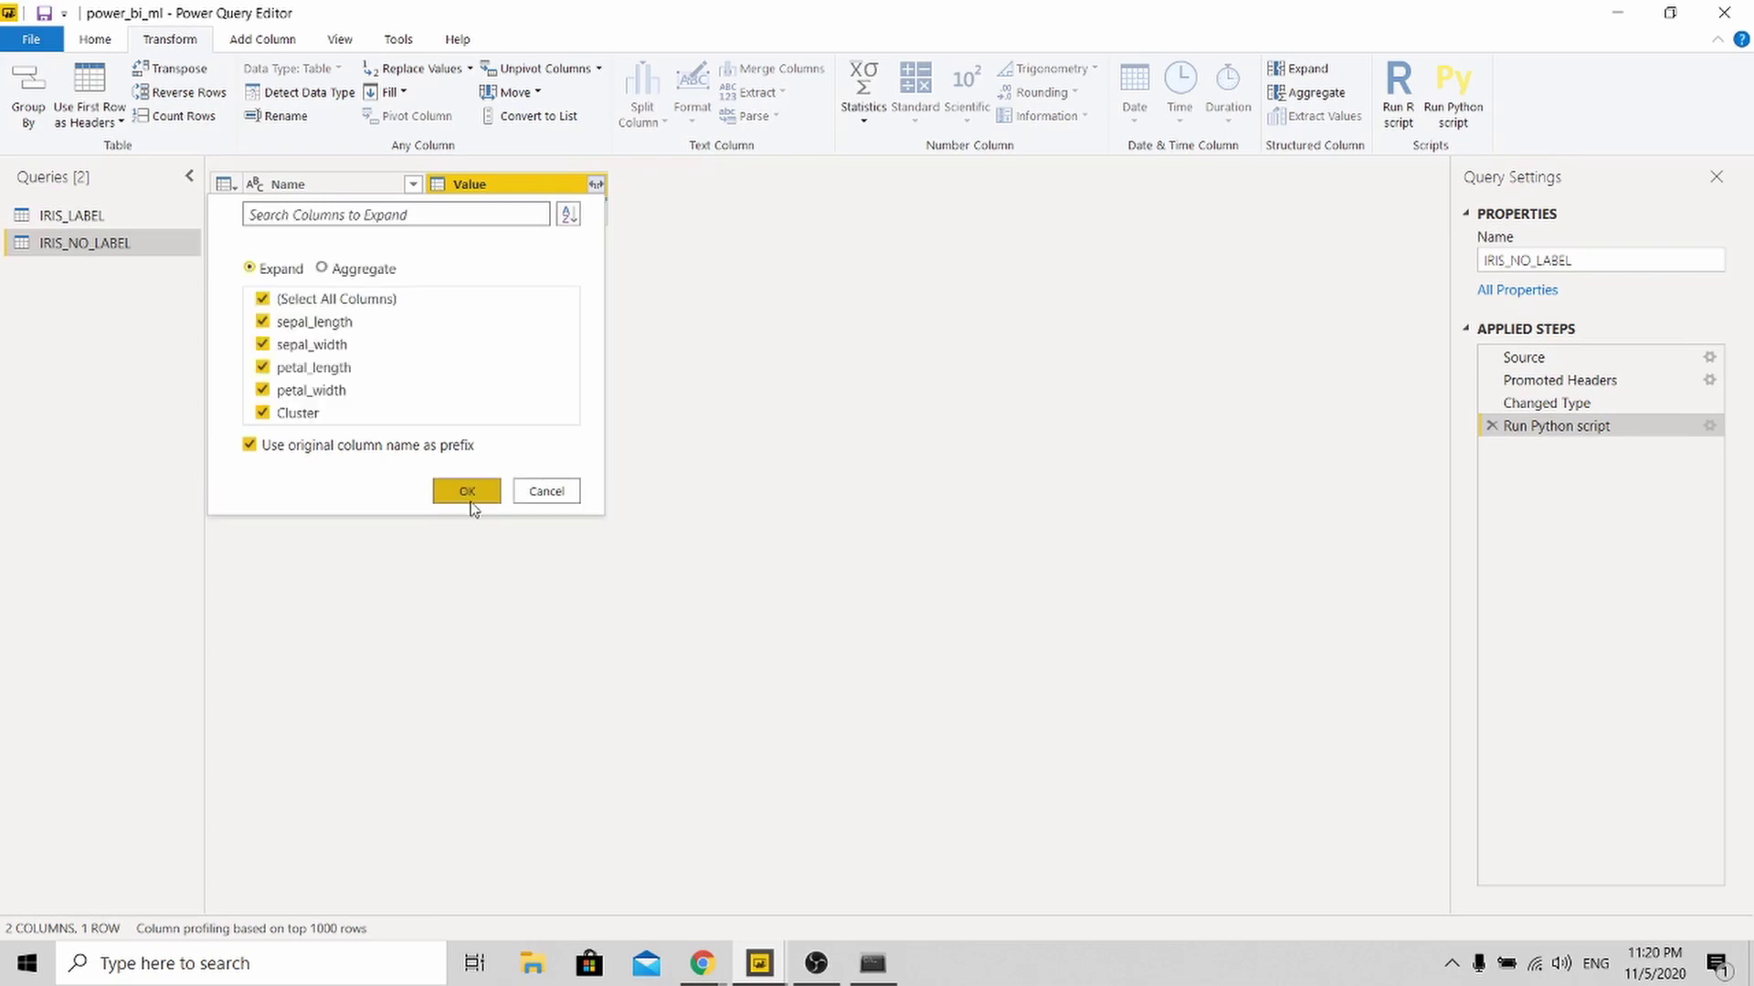
click(477, 498)
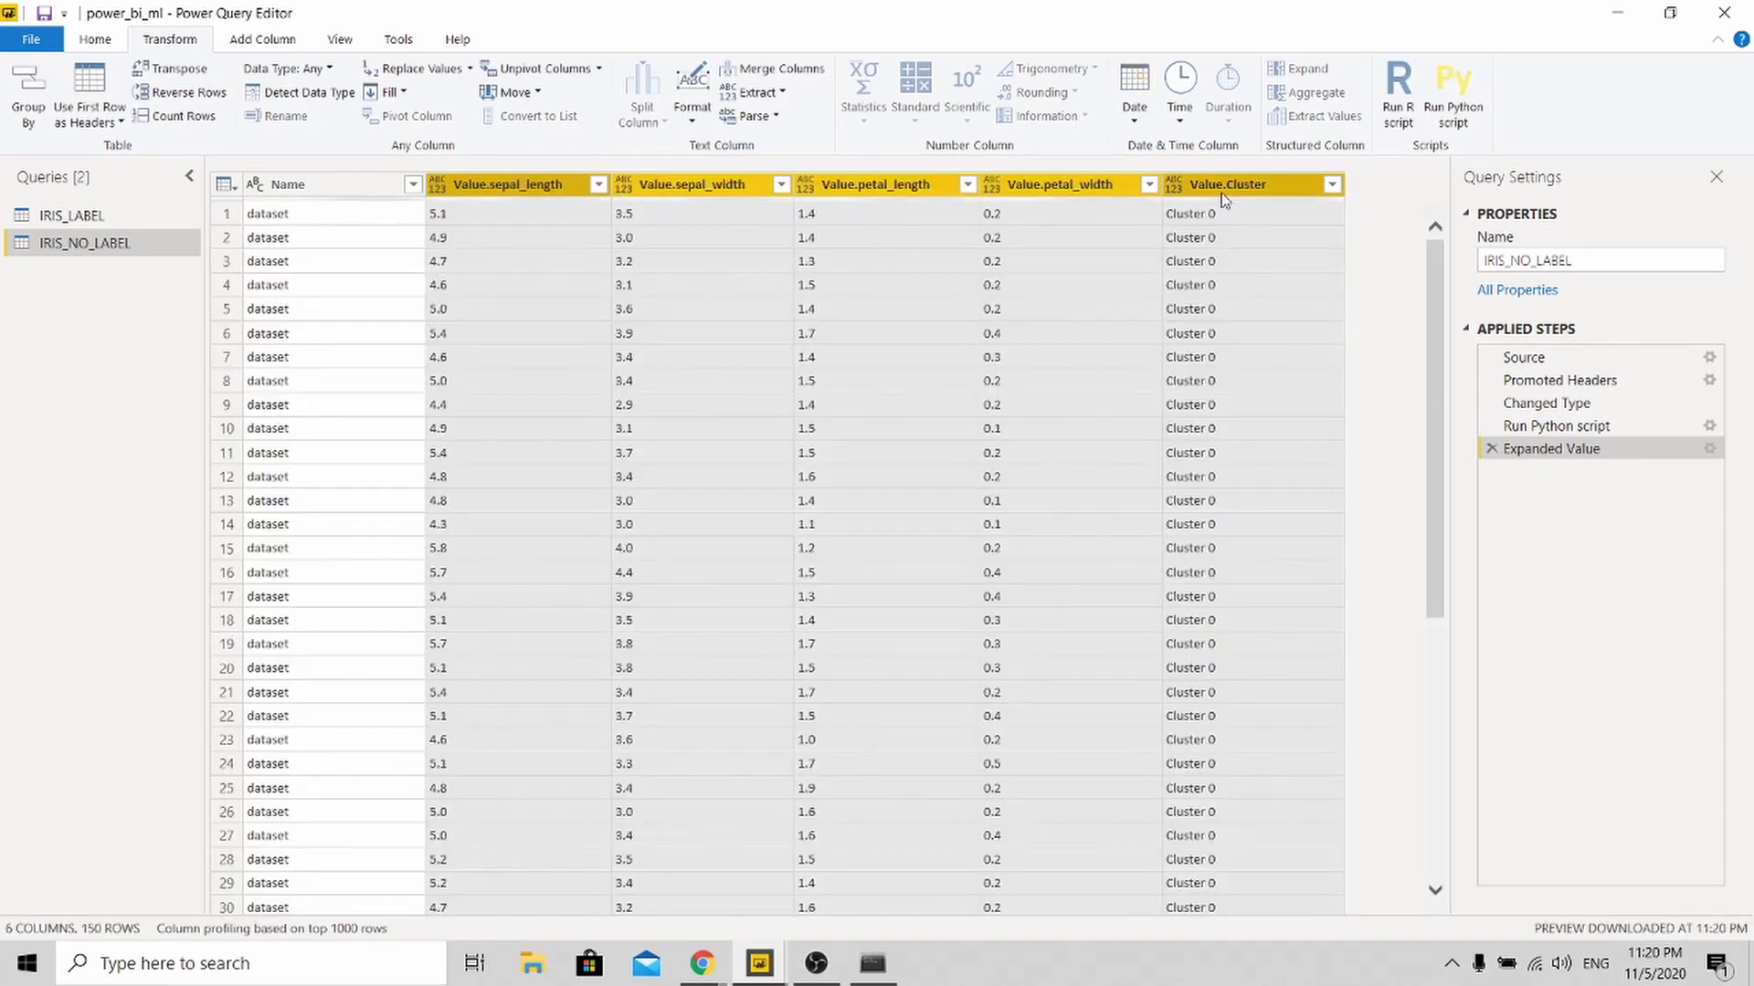
click(338, 187)
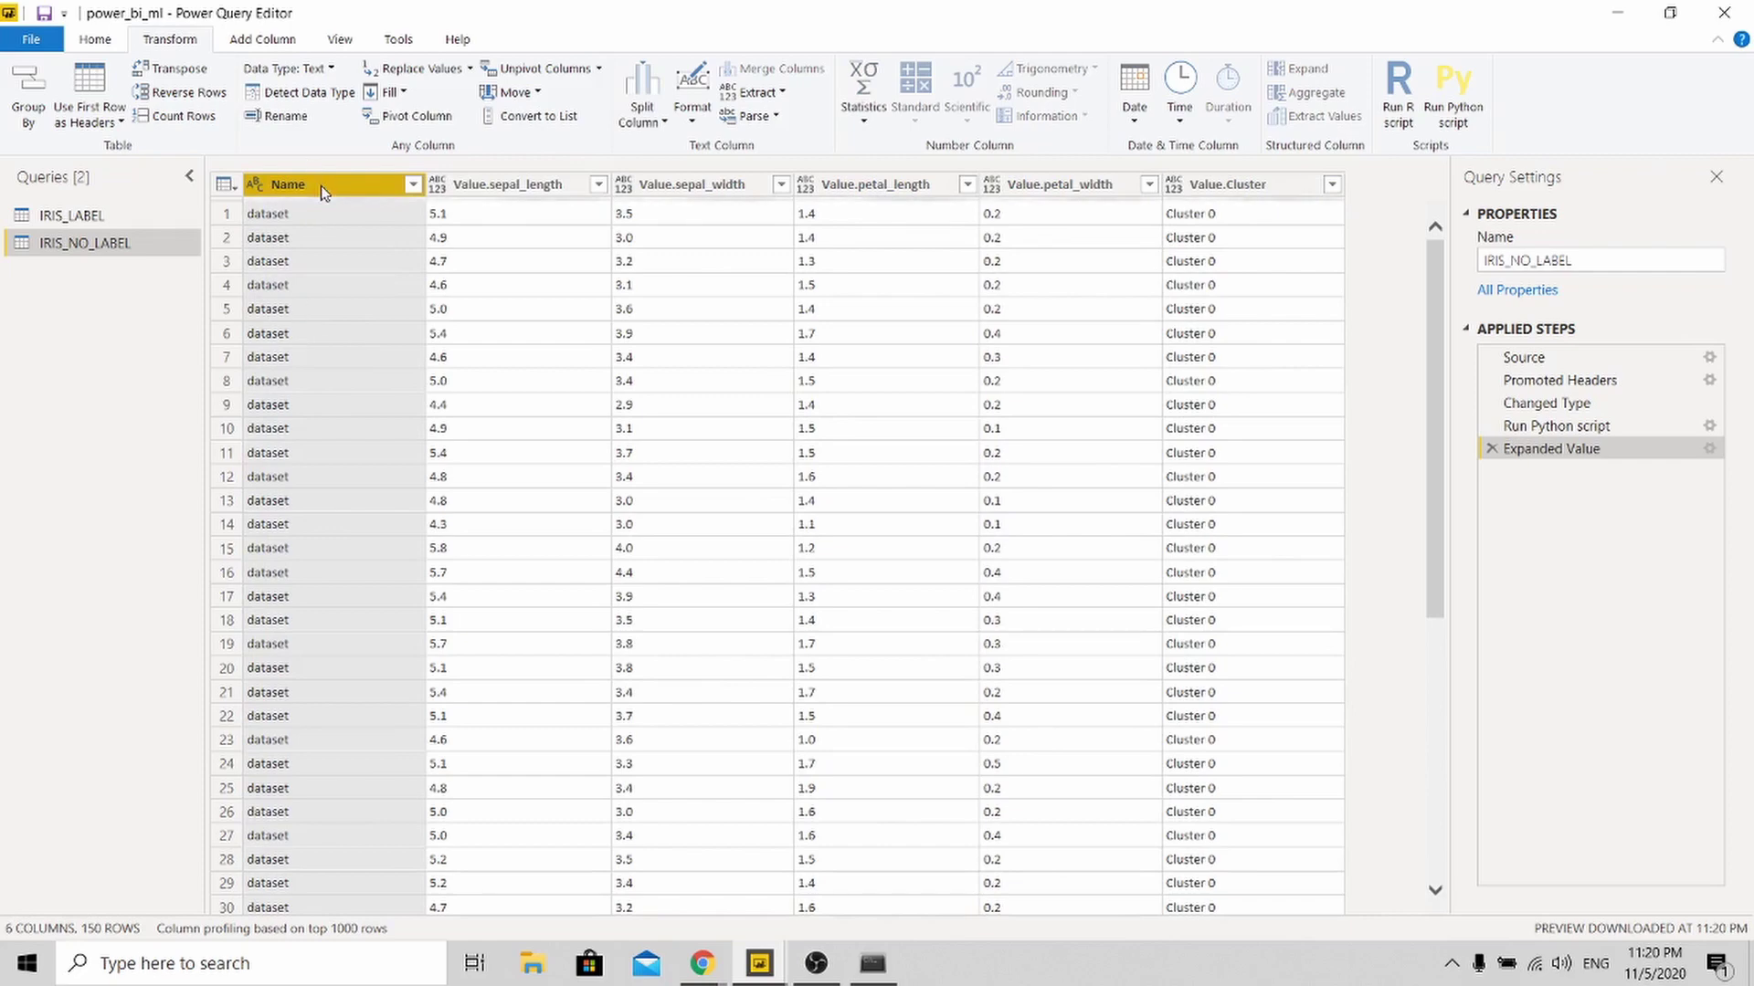
Remove the Name column, then inspect the remaining Value measurement and Value.Cluster columns
right_click(321, 184)
click(391, 228)
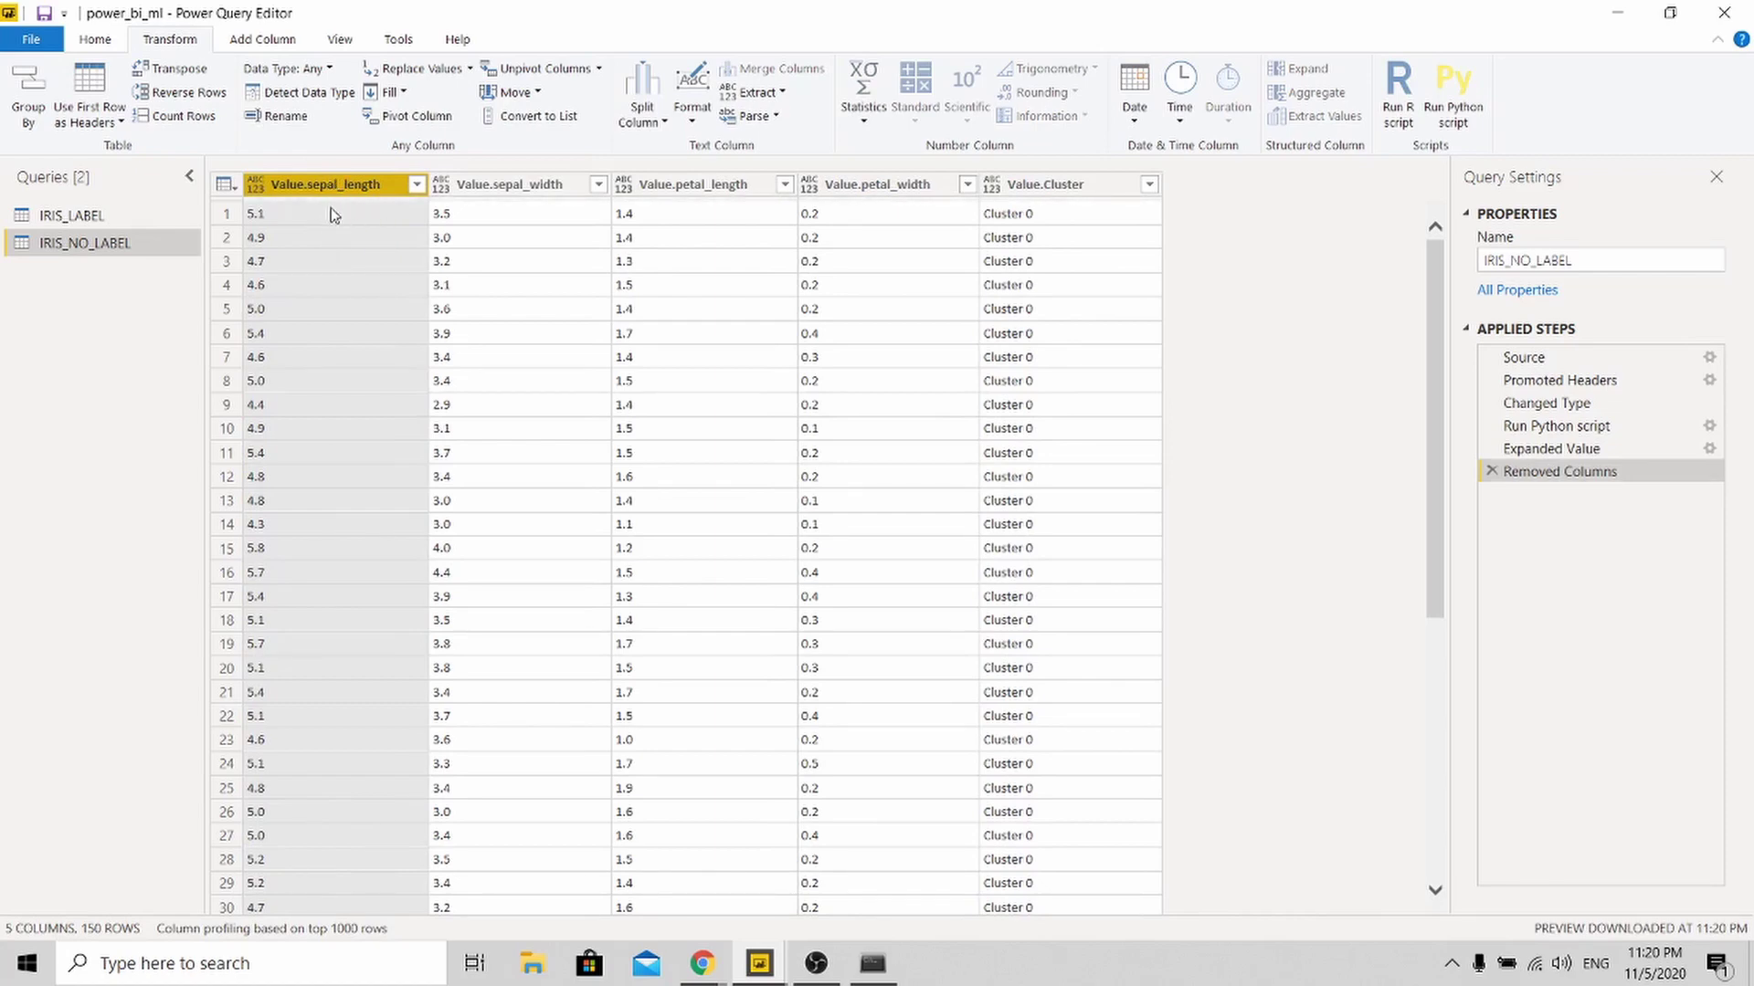
click(520, 192)
click(703, 194)
click(908, 203)
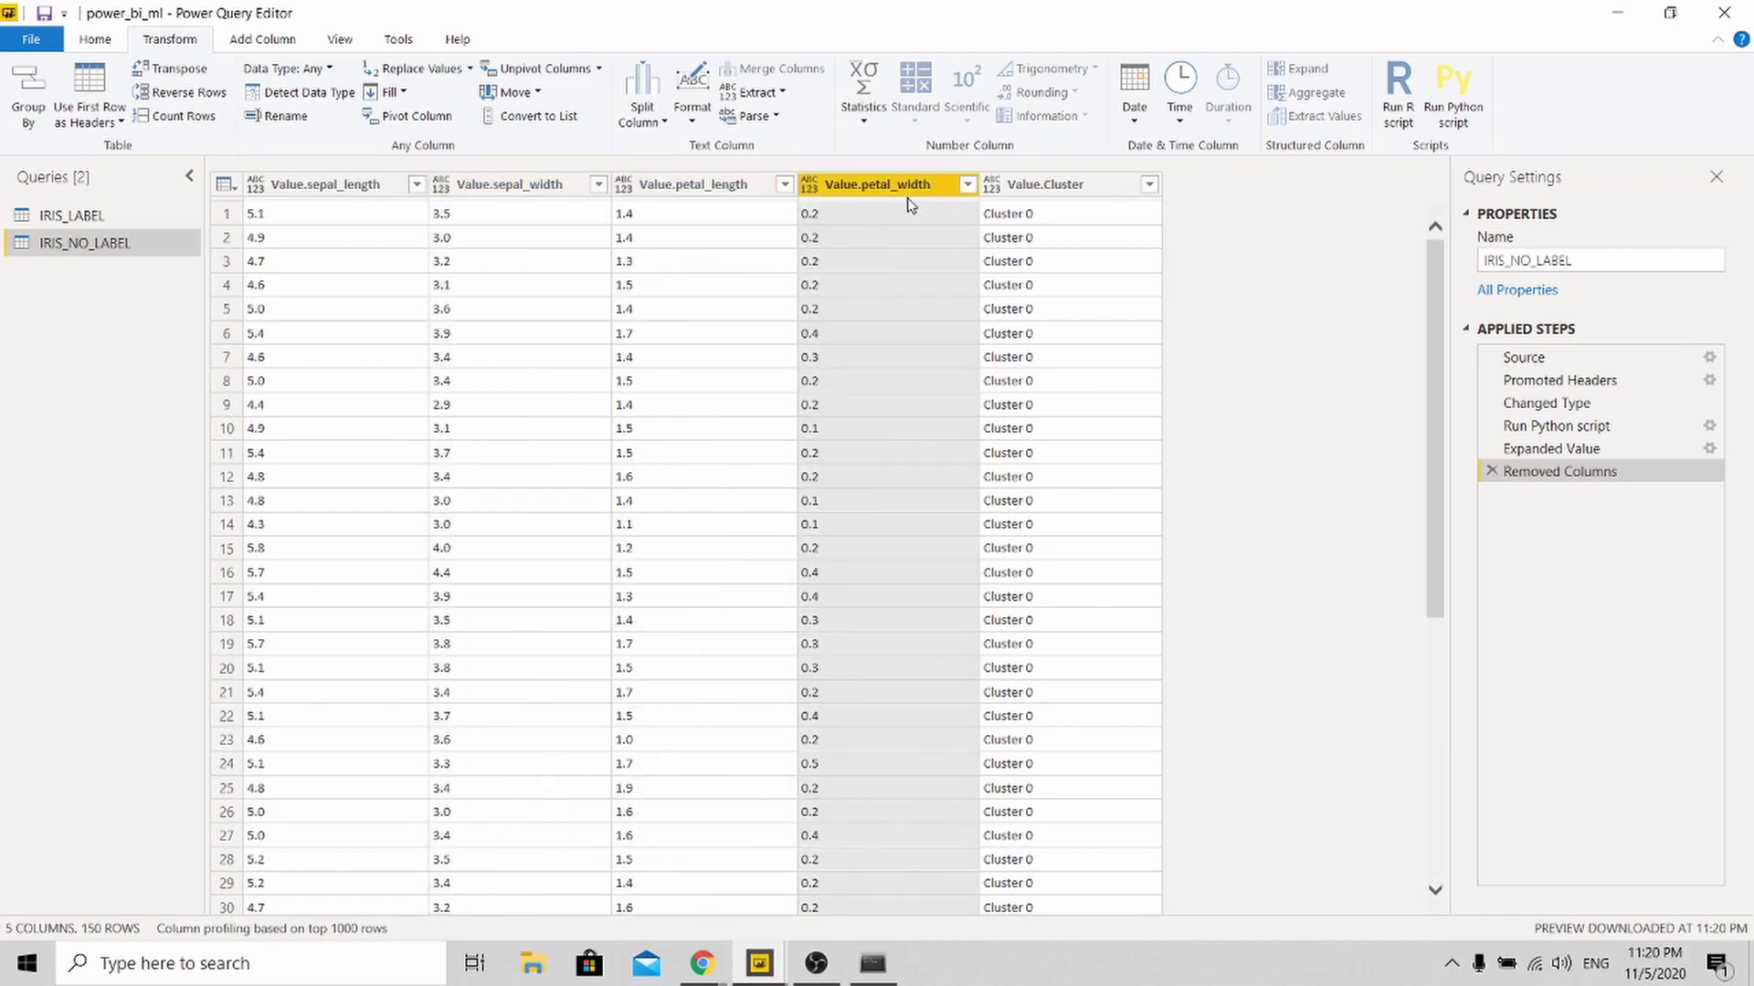
click(1062, 187)
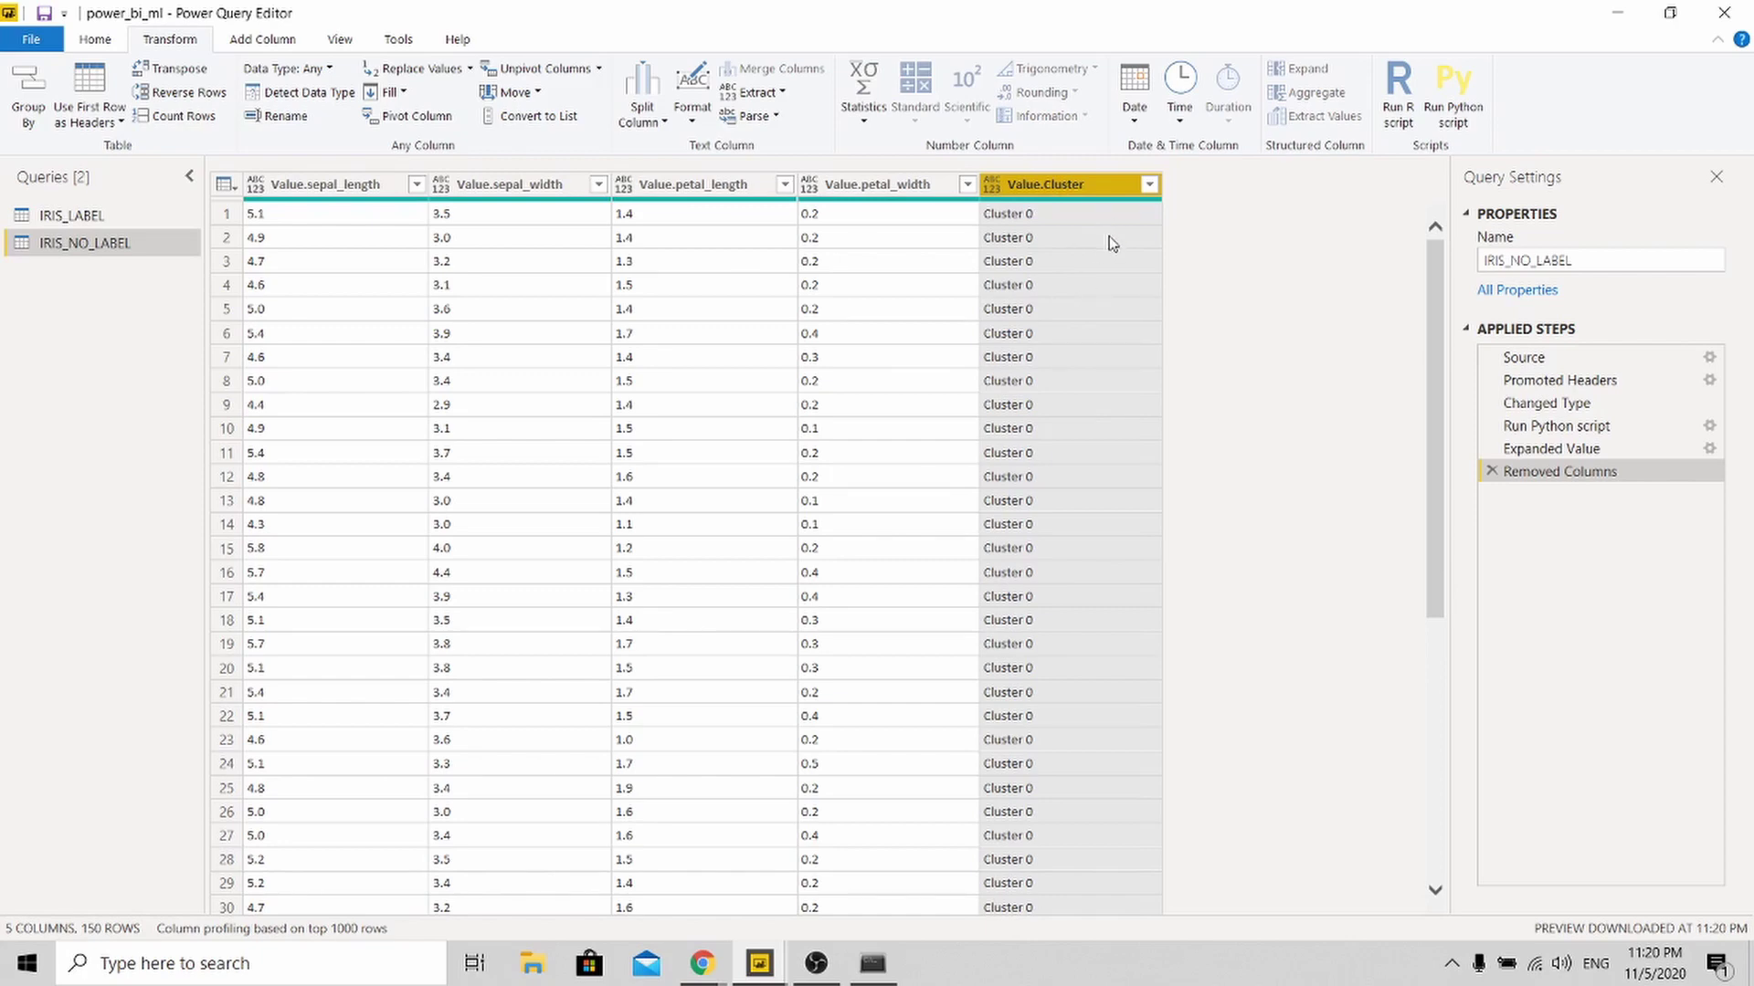
click(307, 194)
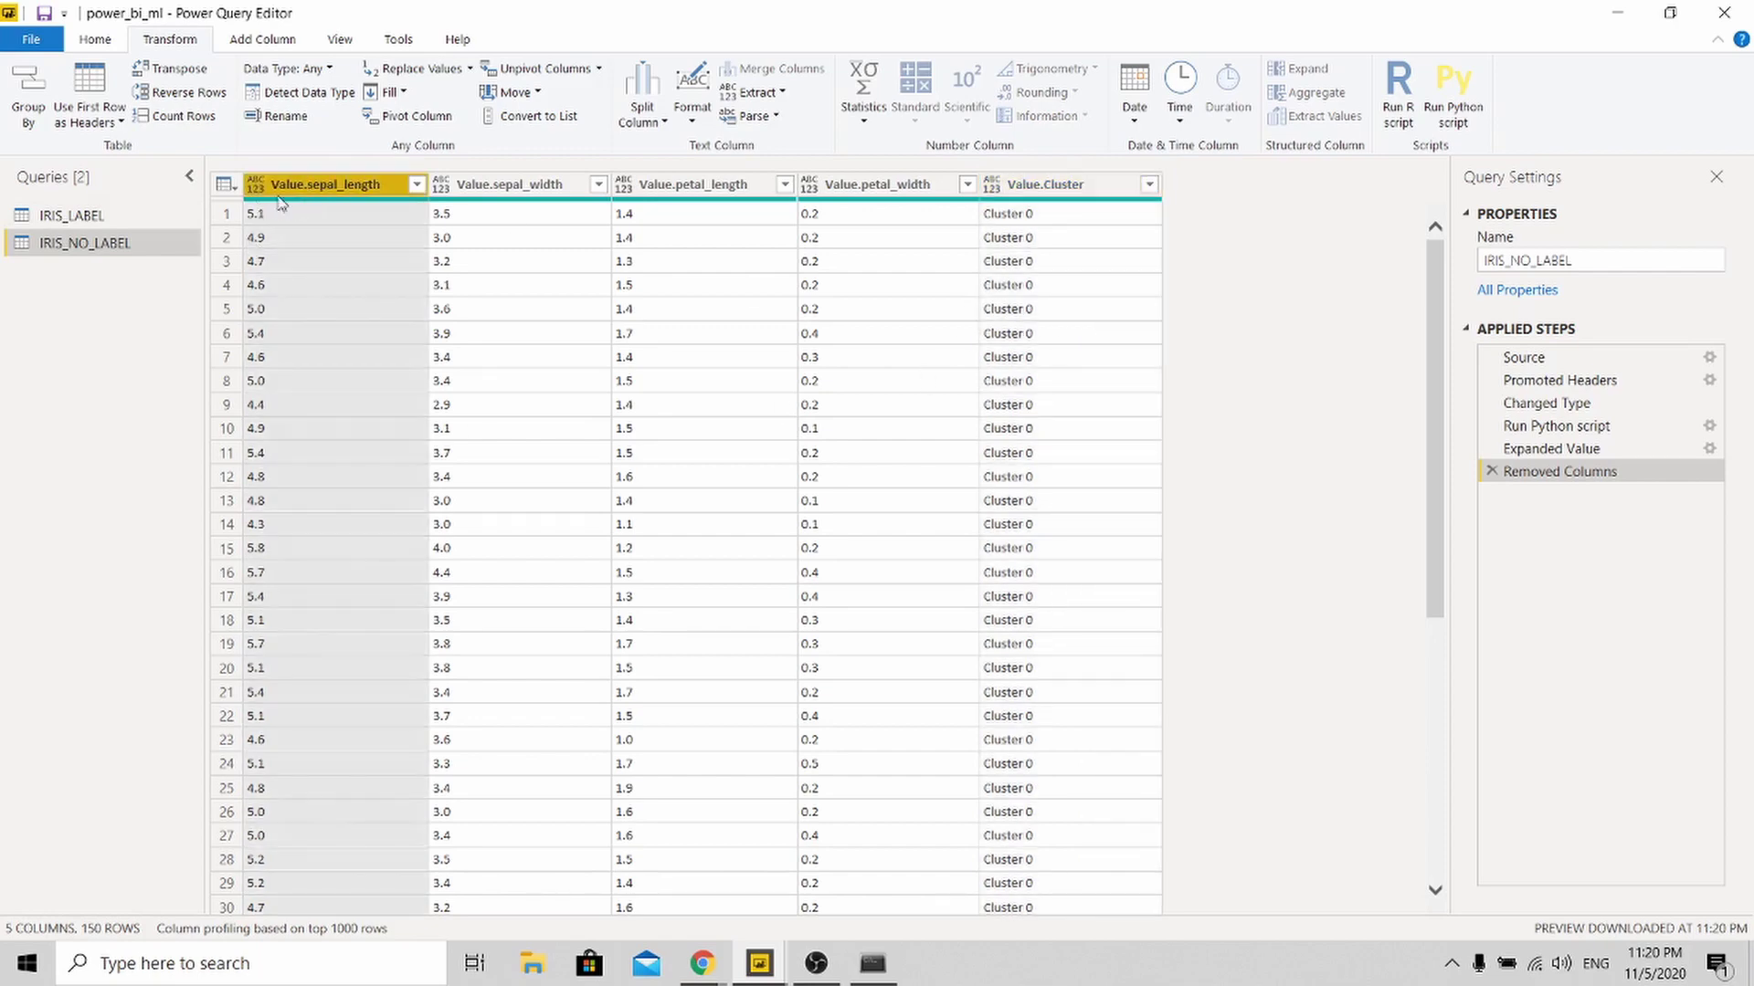
key(Right)
key(Right)
key(Right)
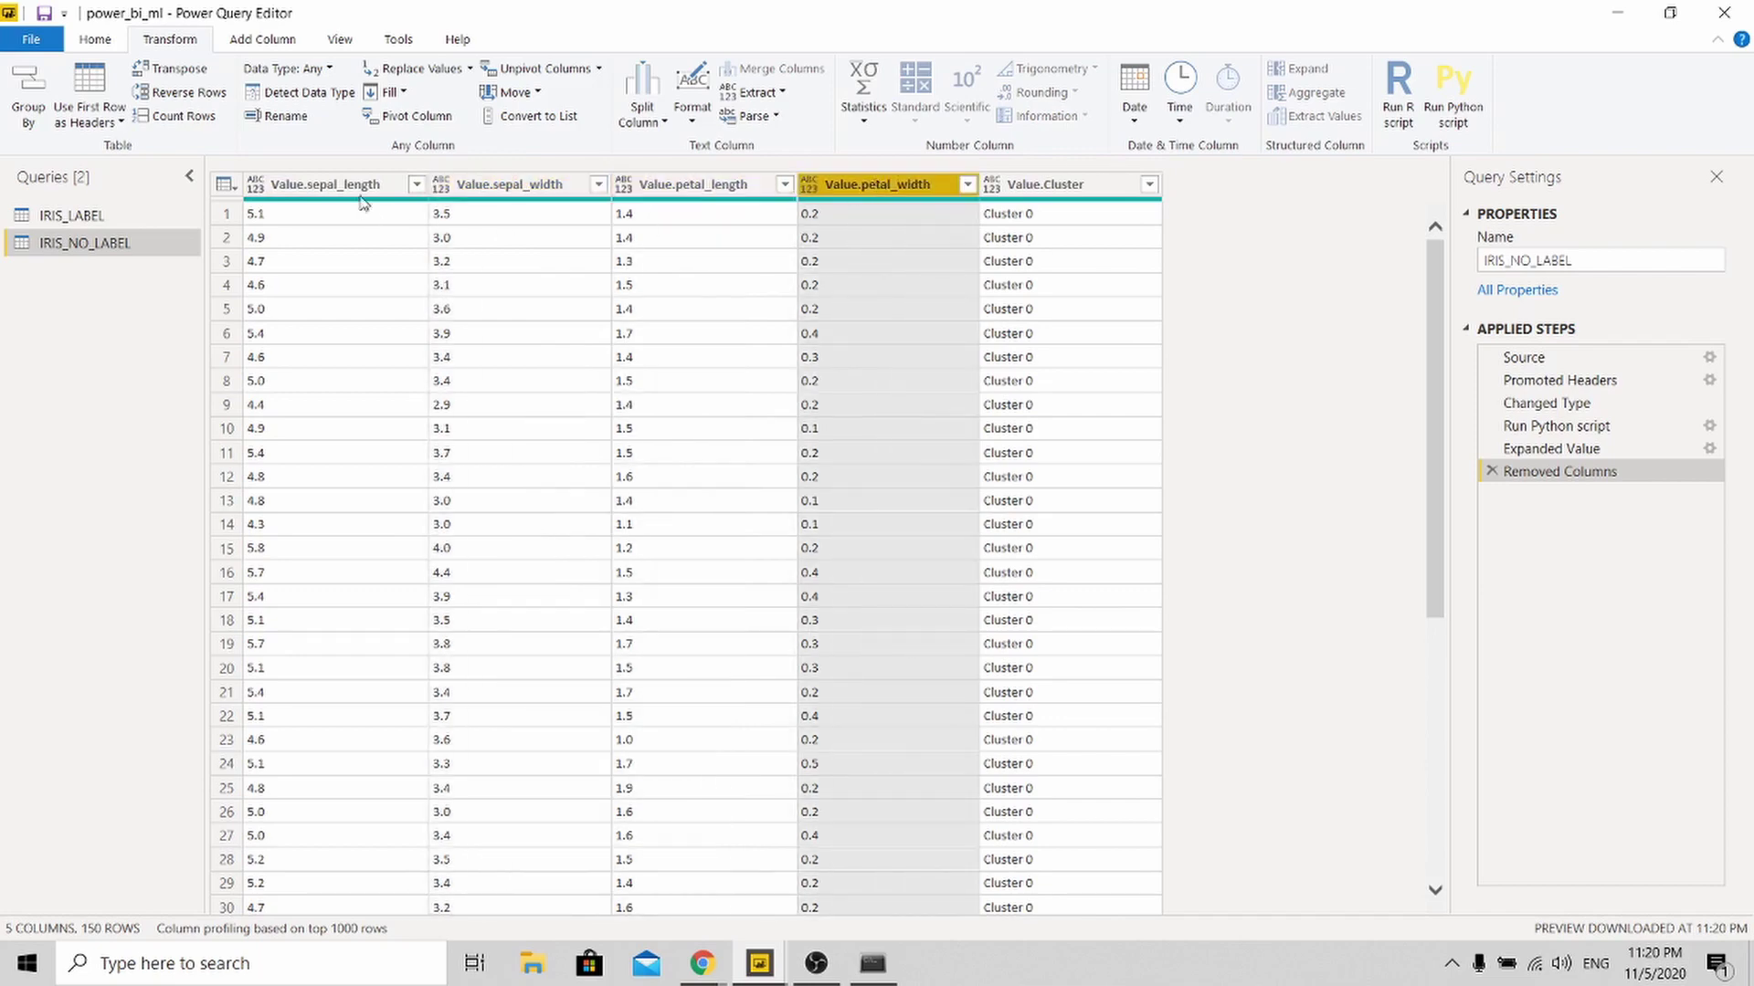
click(361, 193)
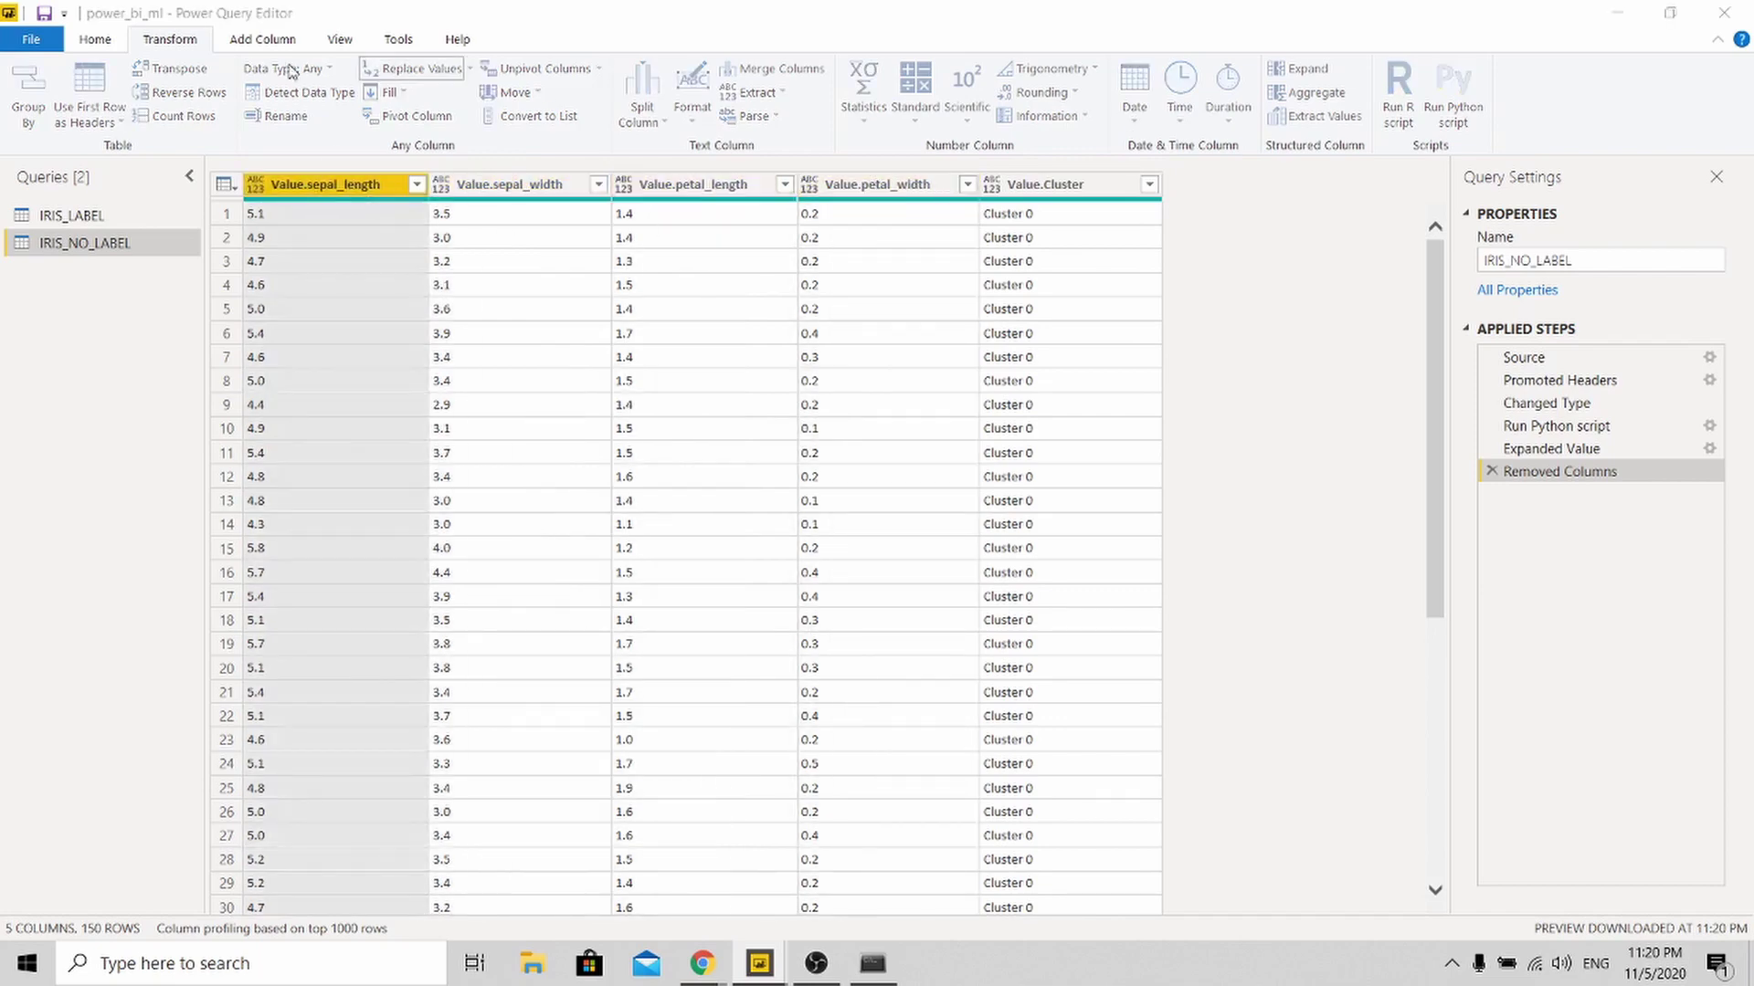
Set Value.sepal_length and Value.sepal_width to Decimal Number
click(1255, 314)
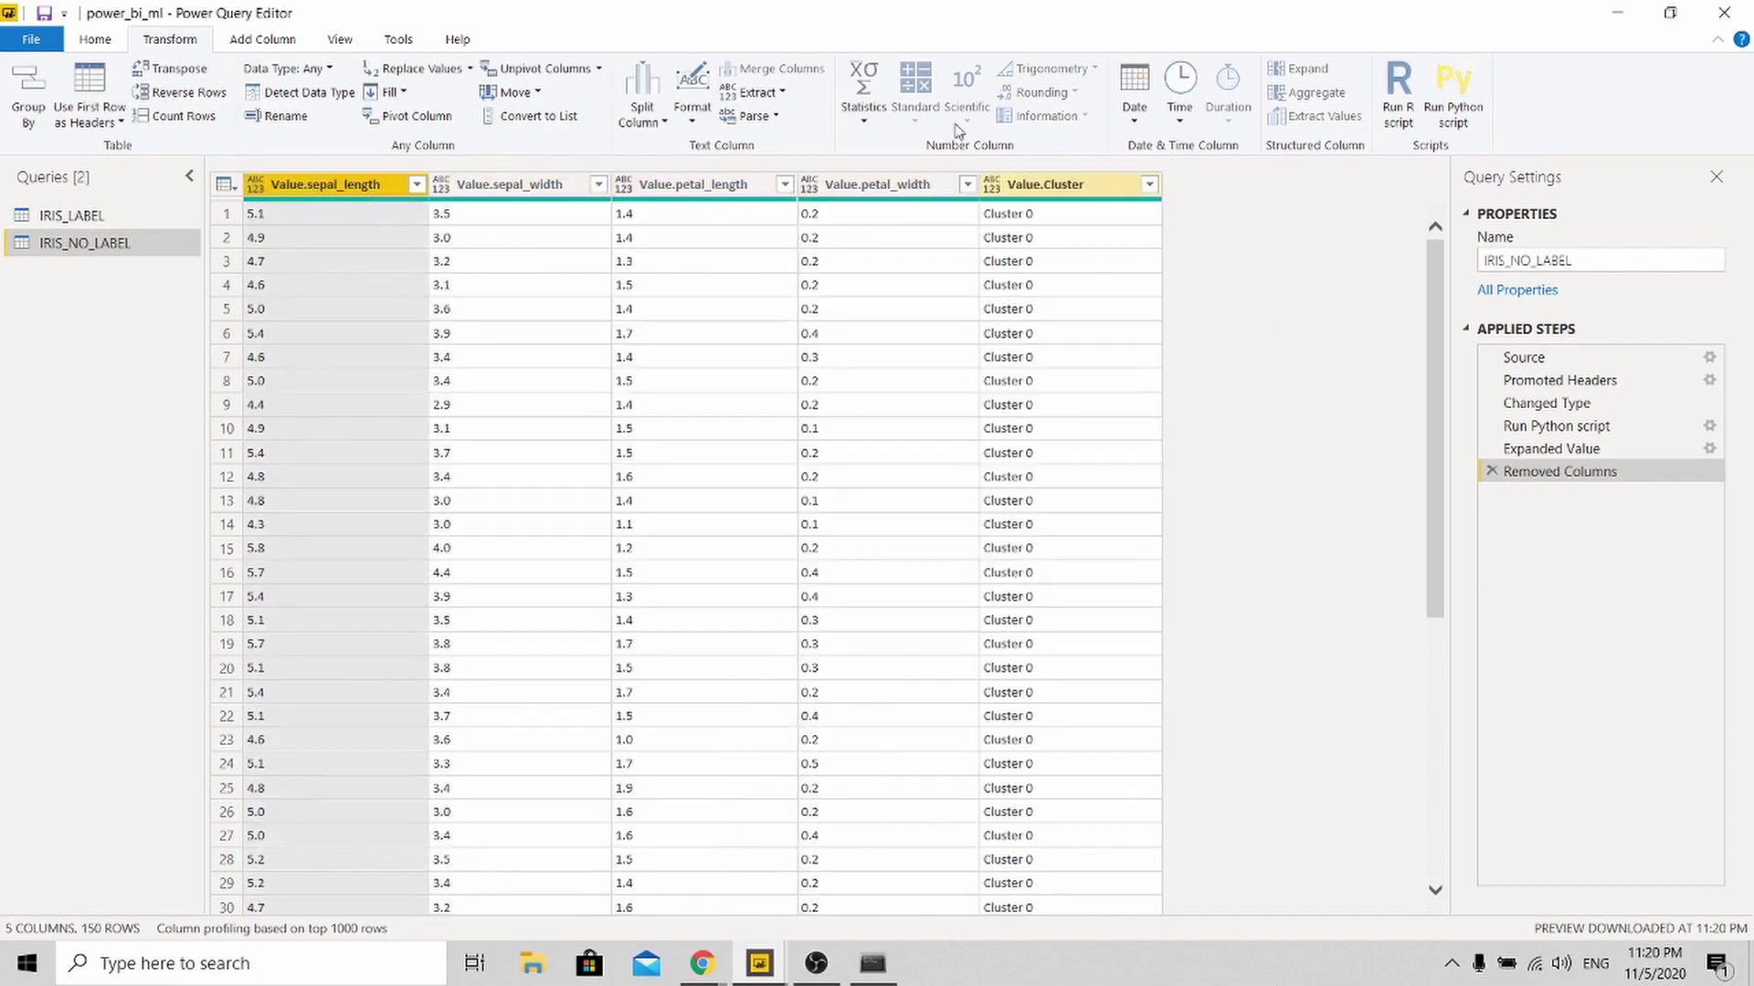
click(95, 40)
click(1020, 70)
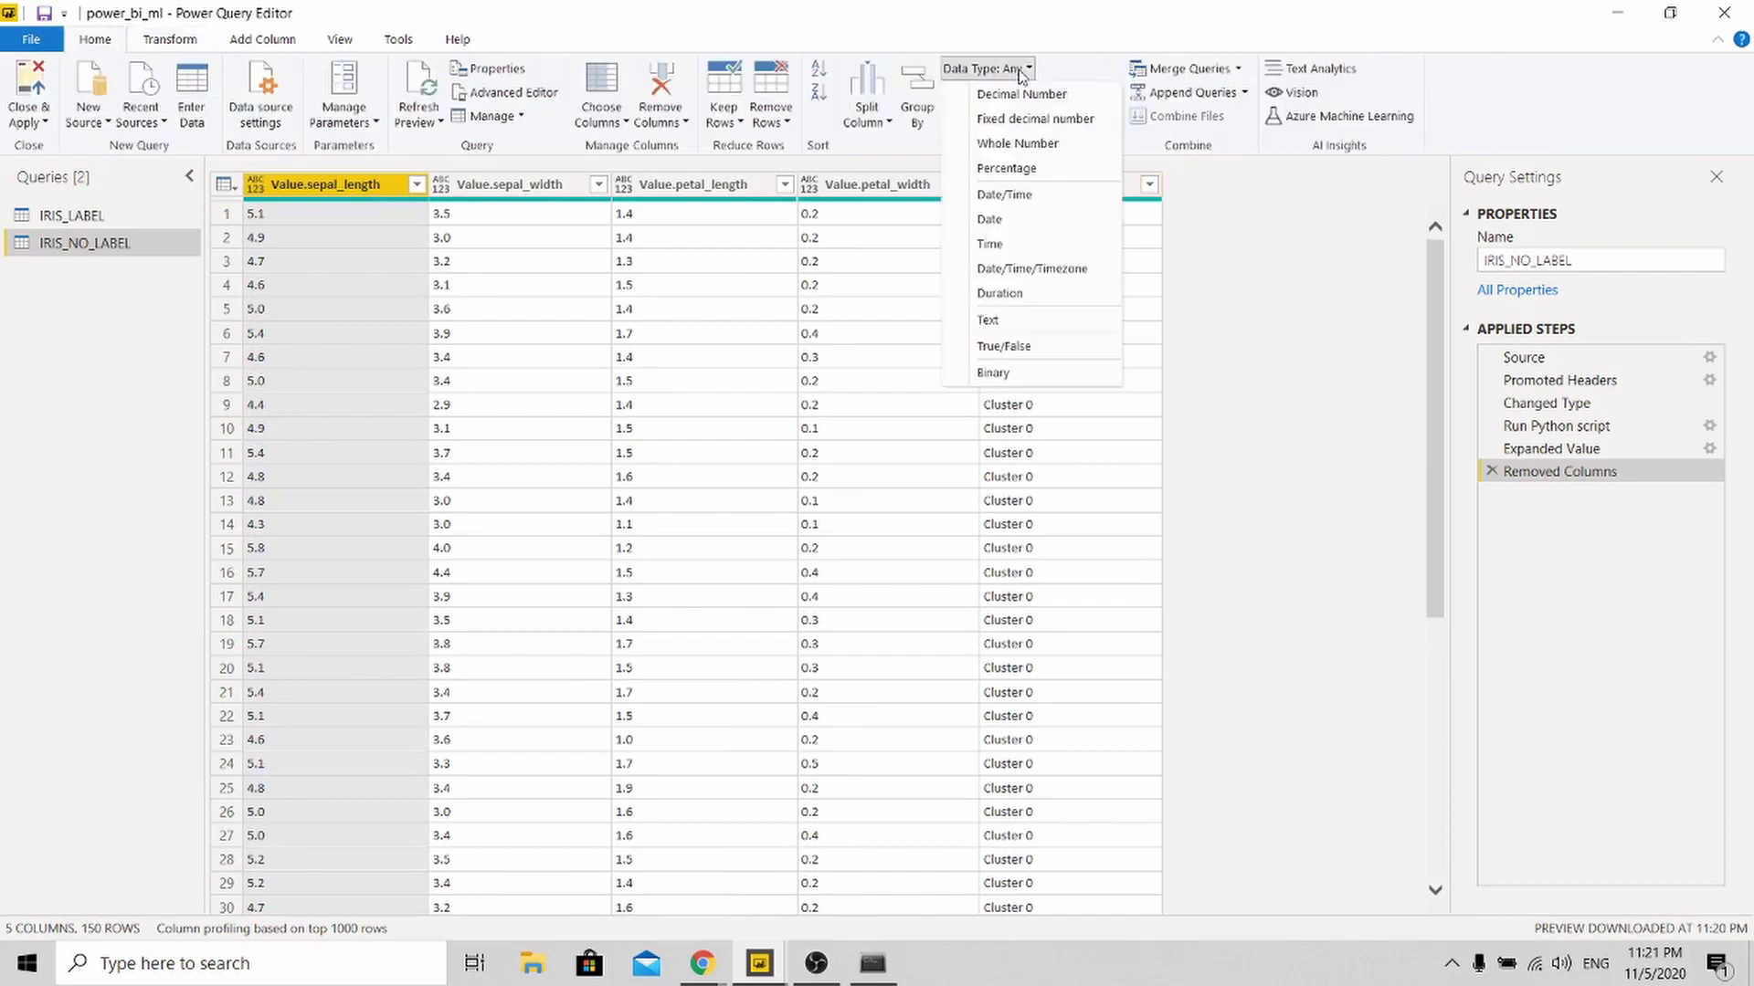
click(1021, 94)
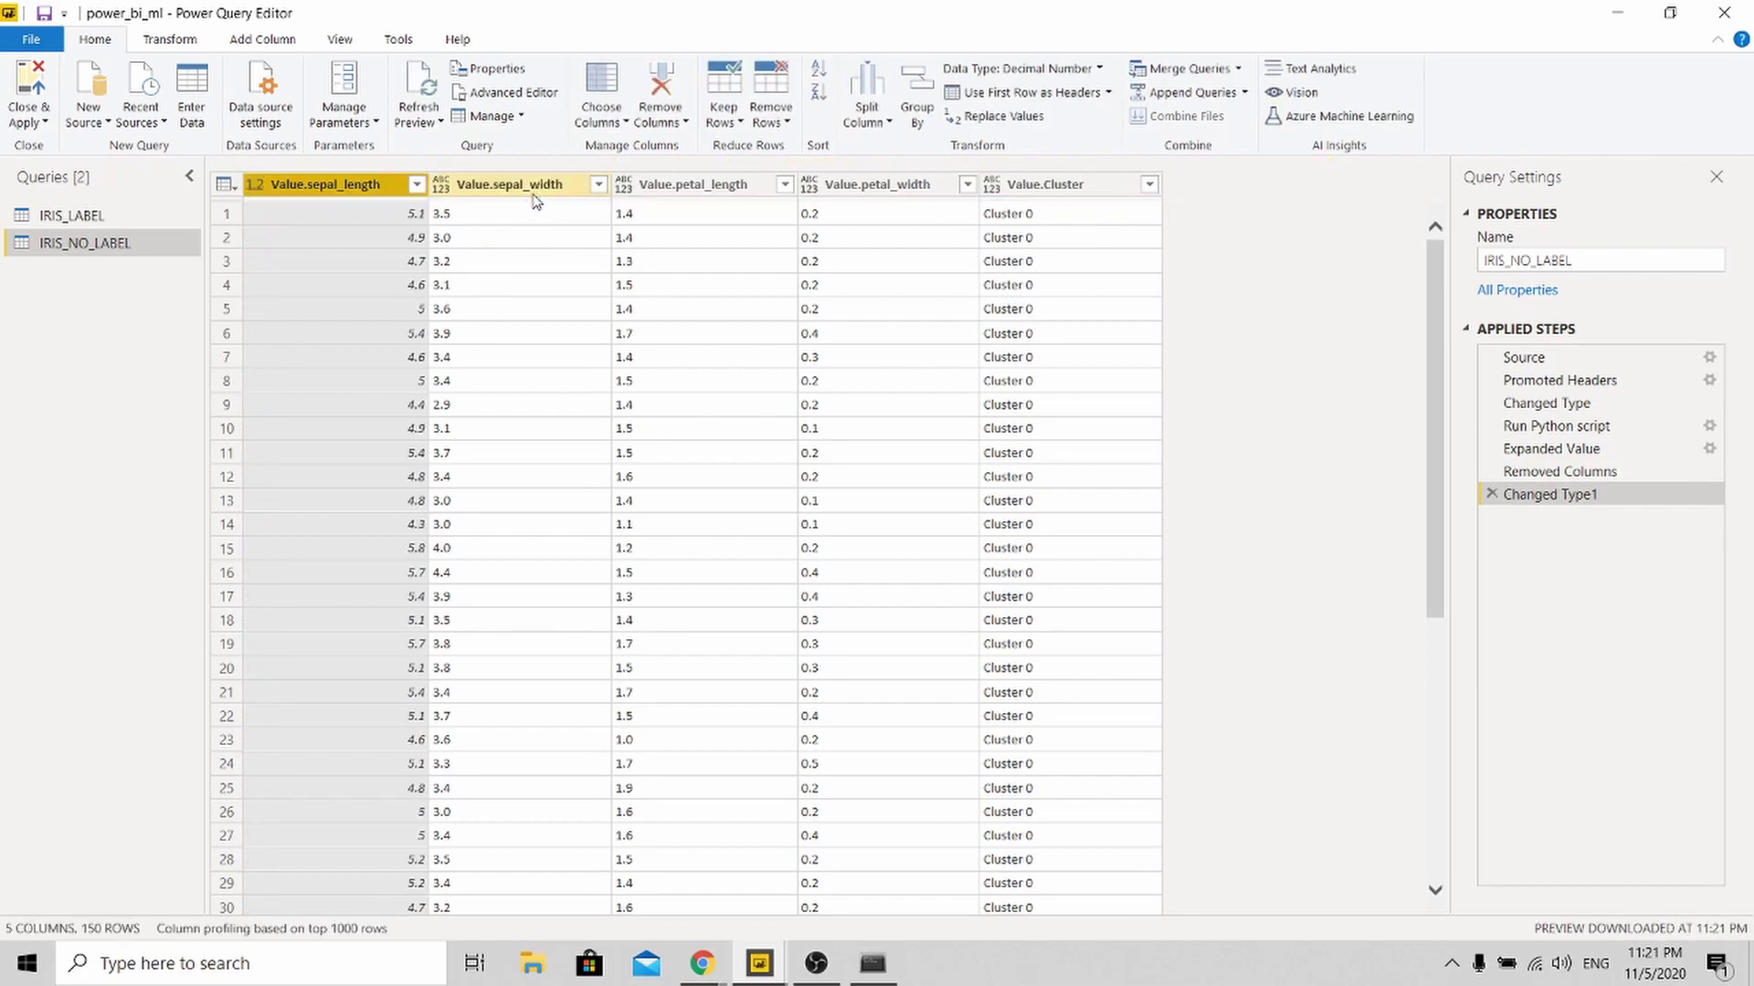
click(546, 186)
click(989, 68)
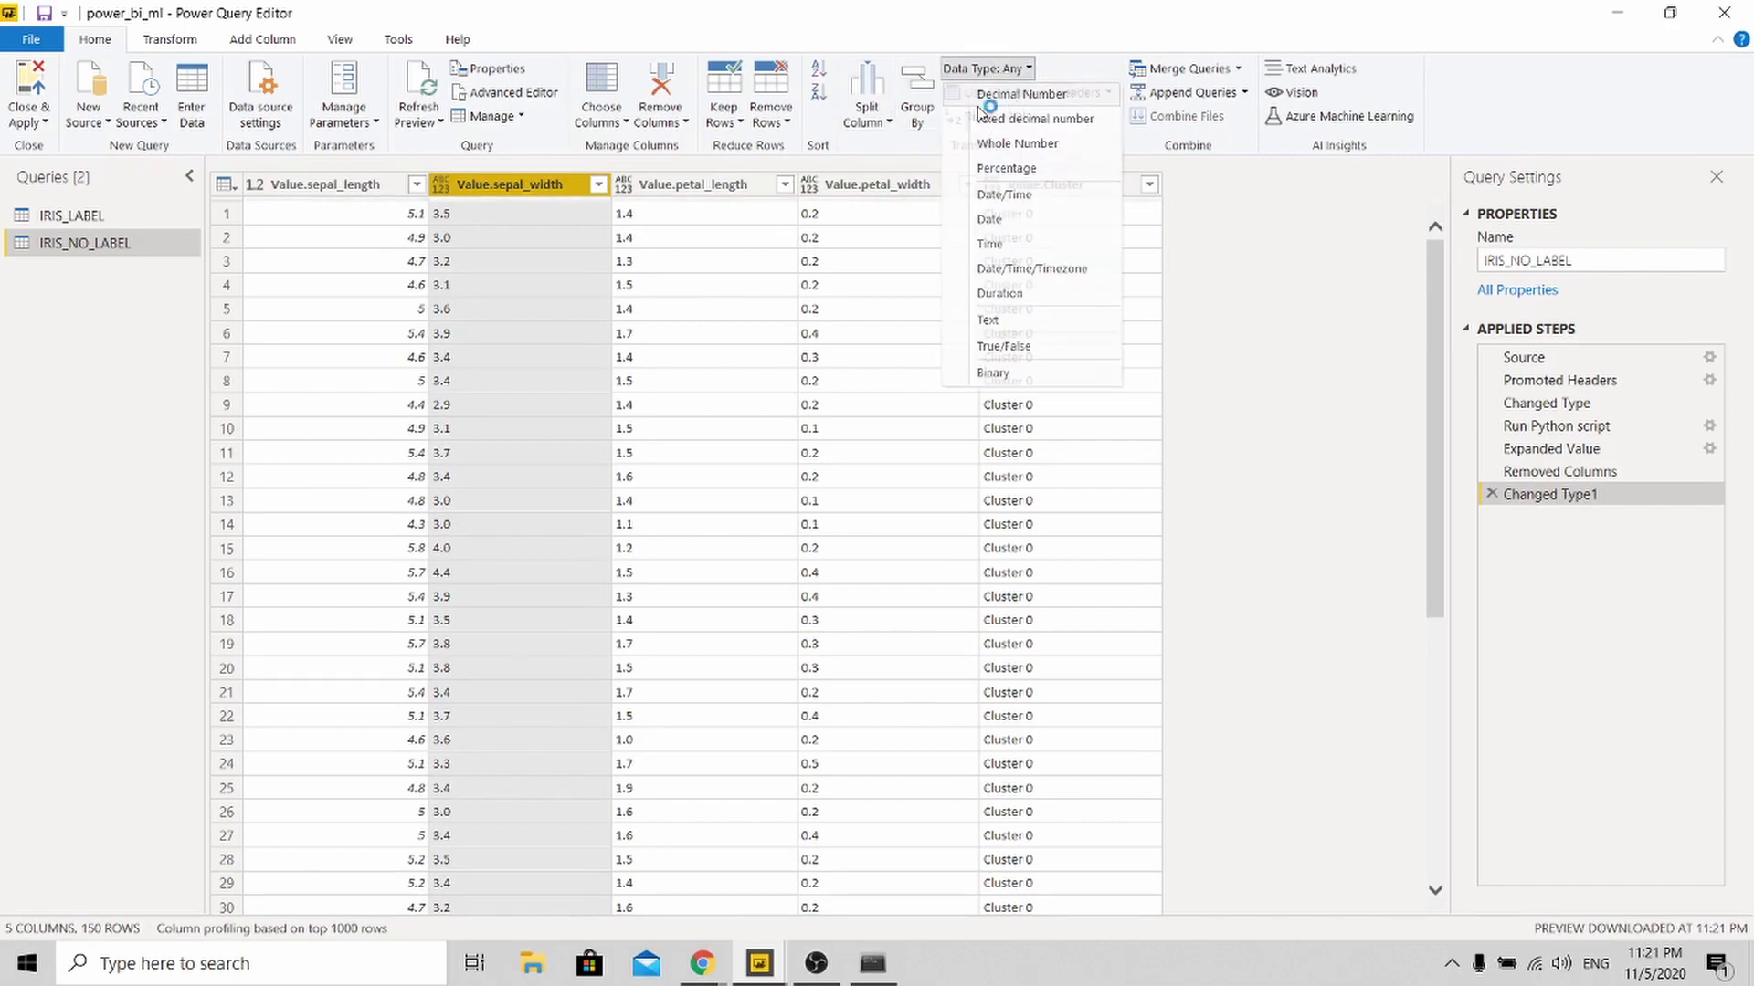
click(1013, 95)
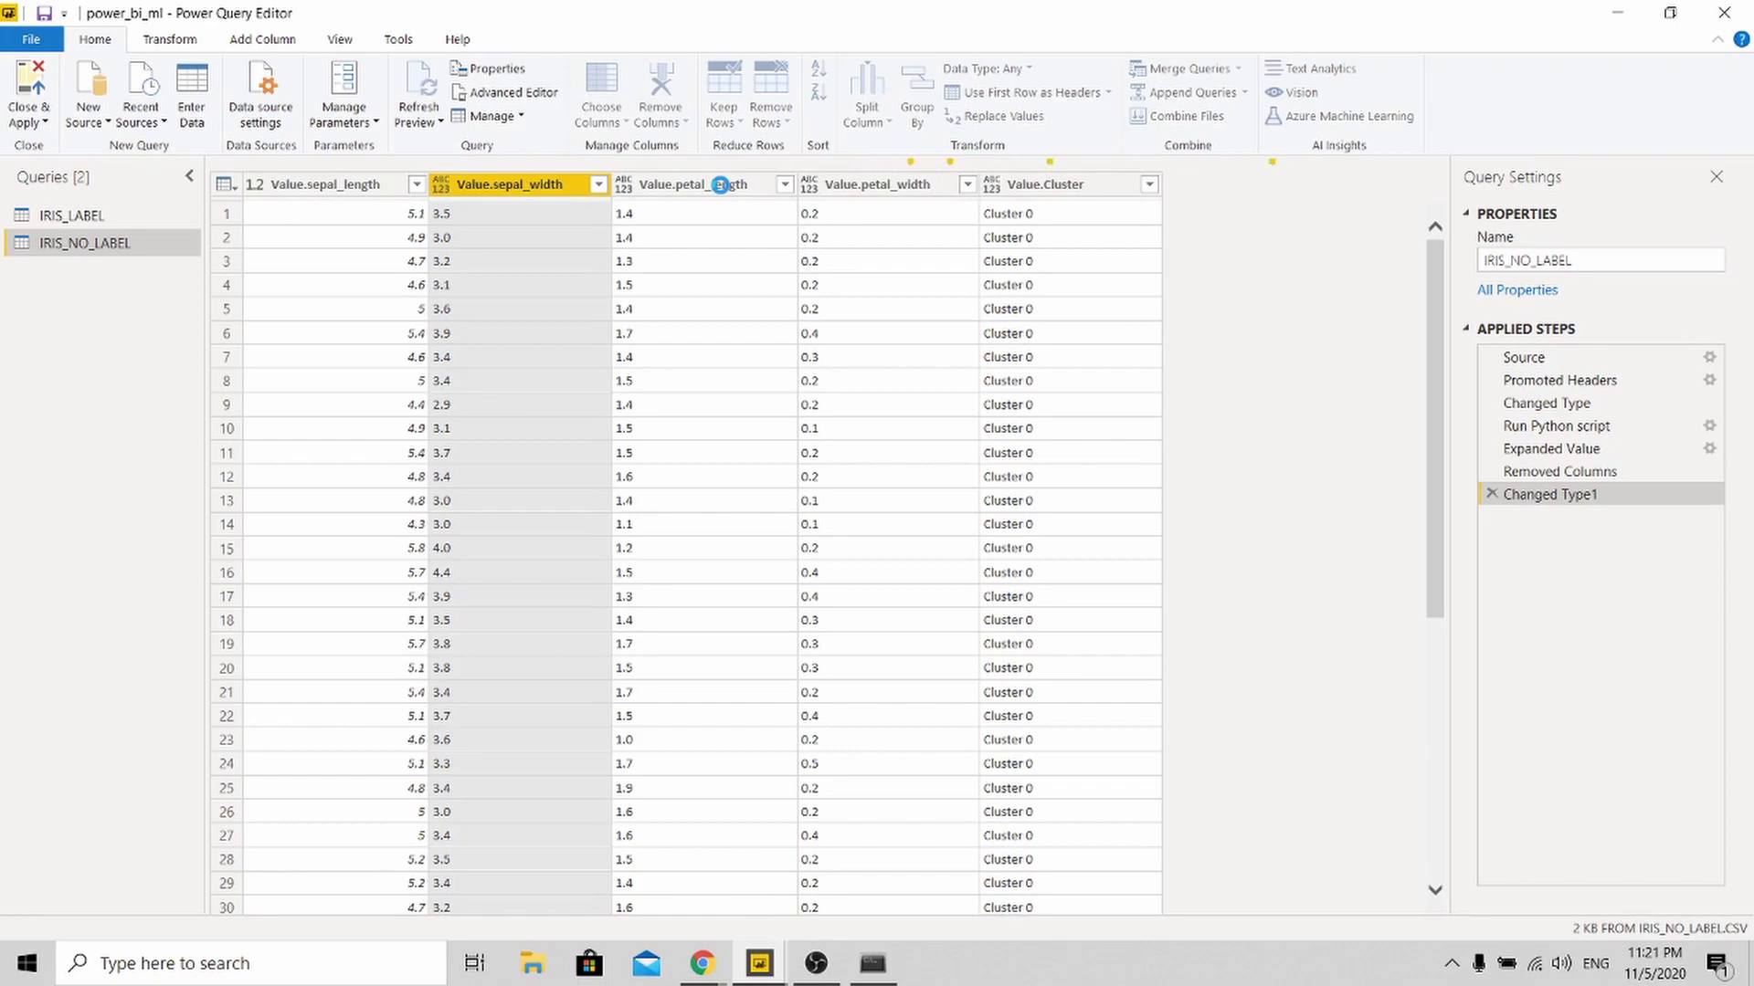
Set Value.petal_length and Value.petal_width to Decimal Number
click(720, 185)
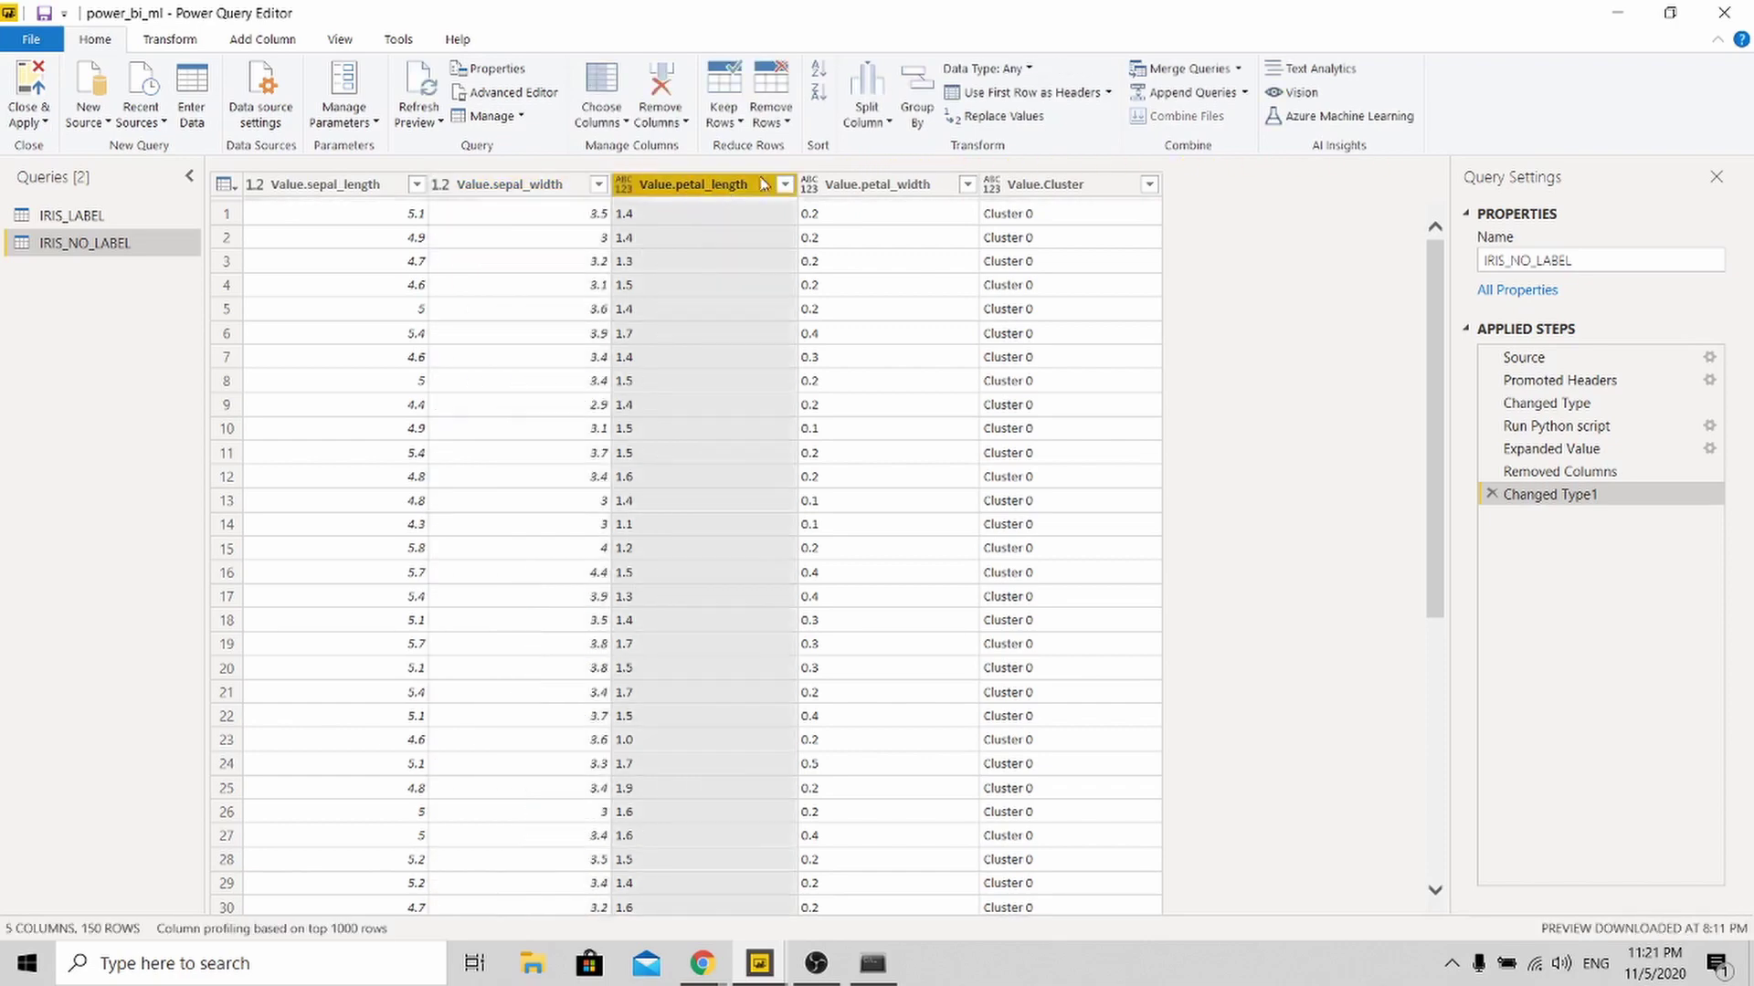
click(959, 70)
click(981, 92)
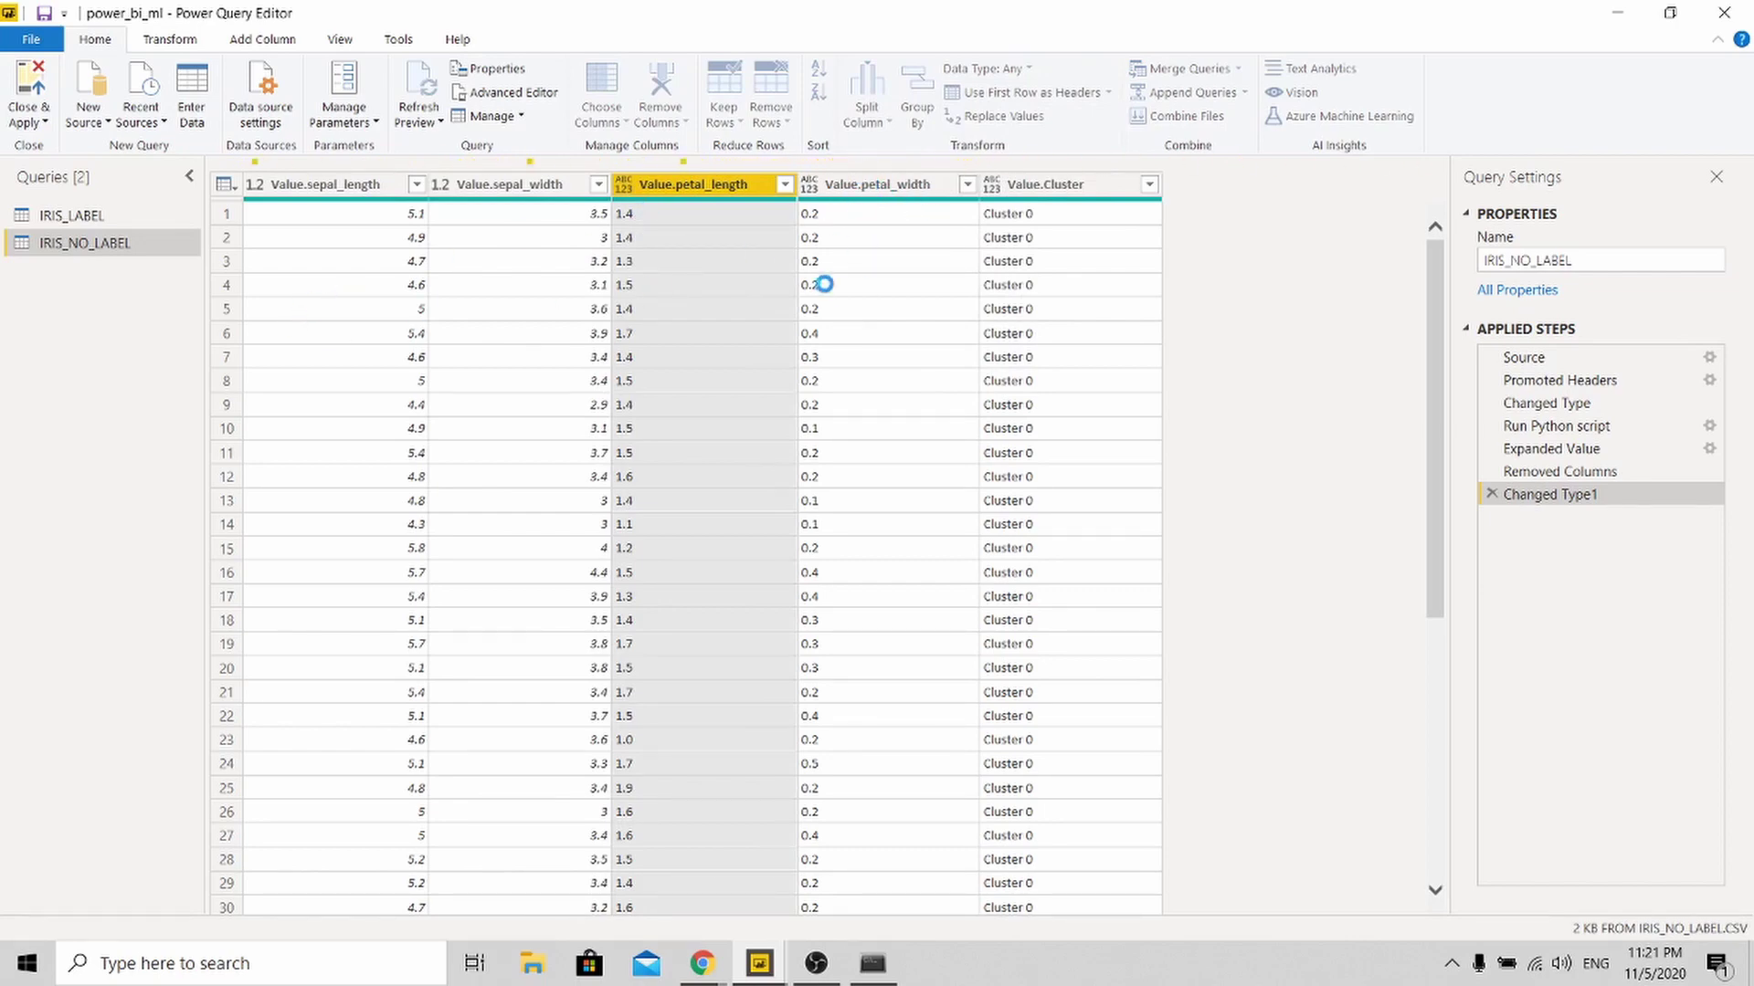
click(813, 186)
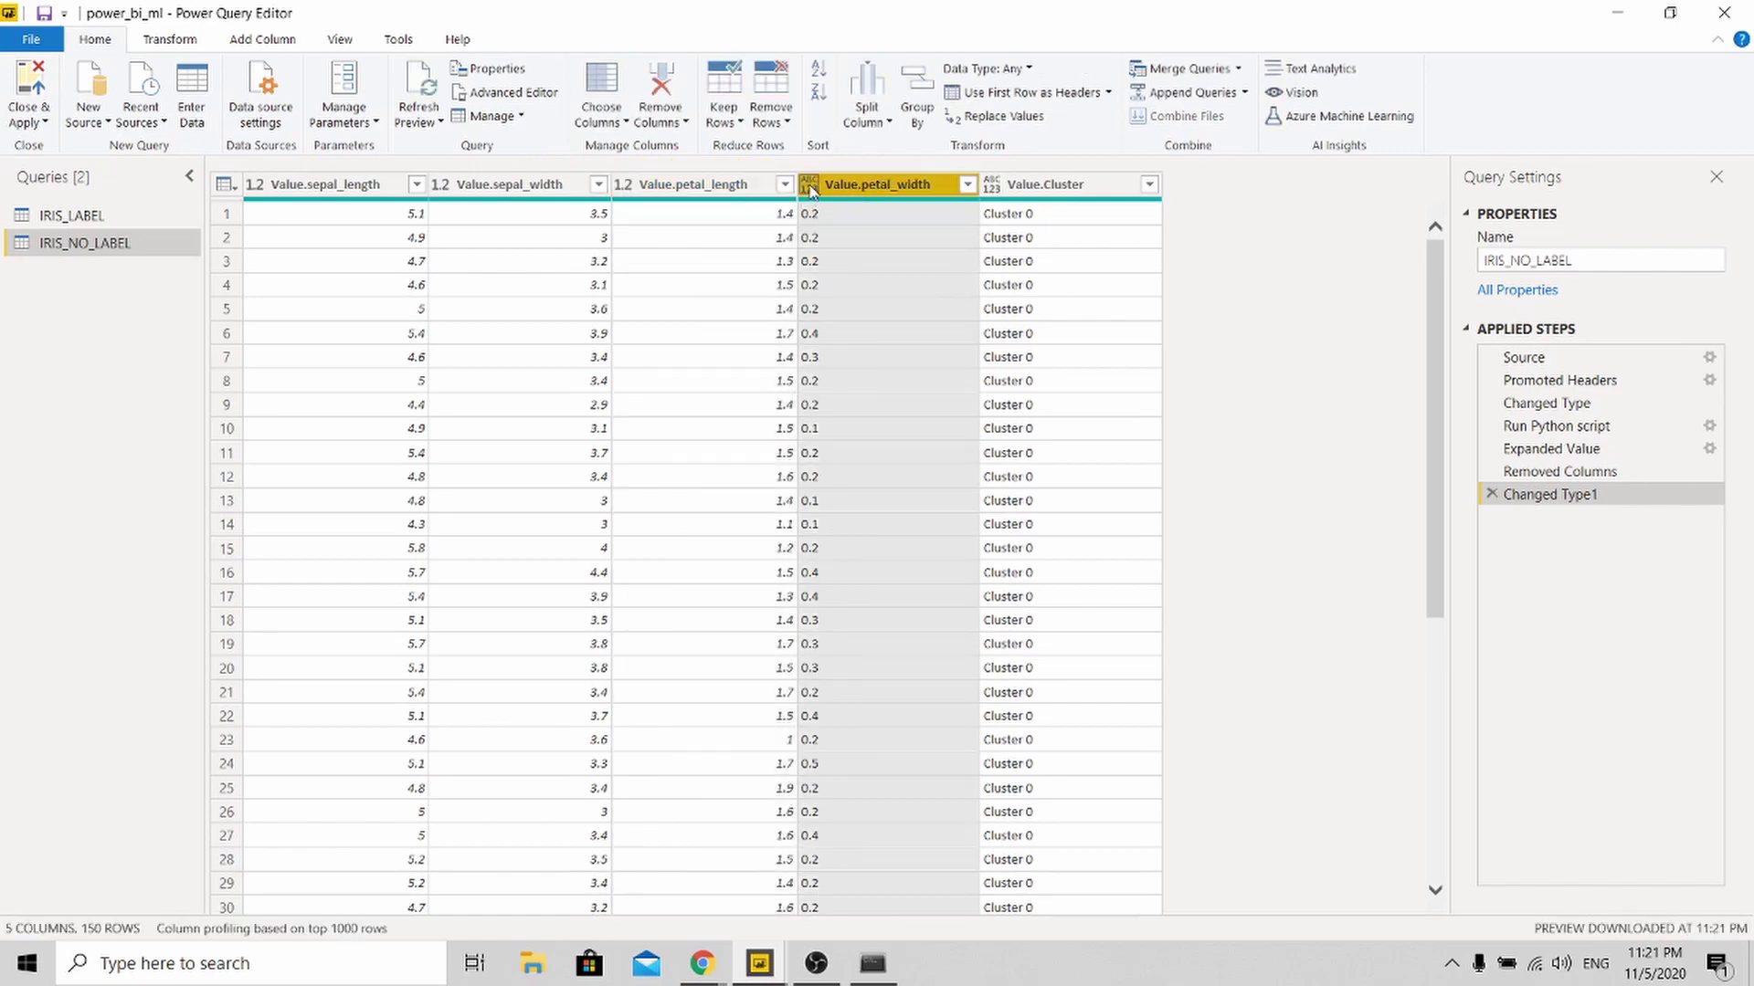
click(1013, 70)
click(1032, 94)
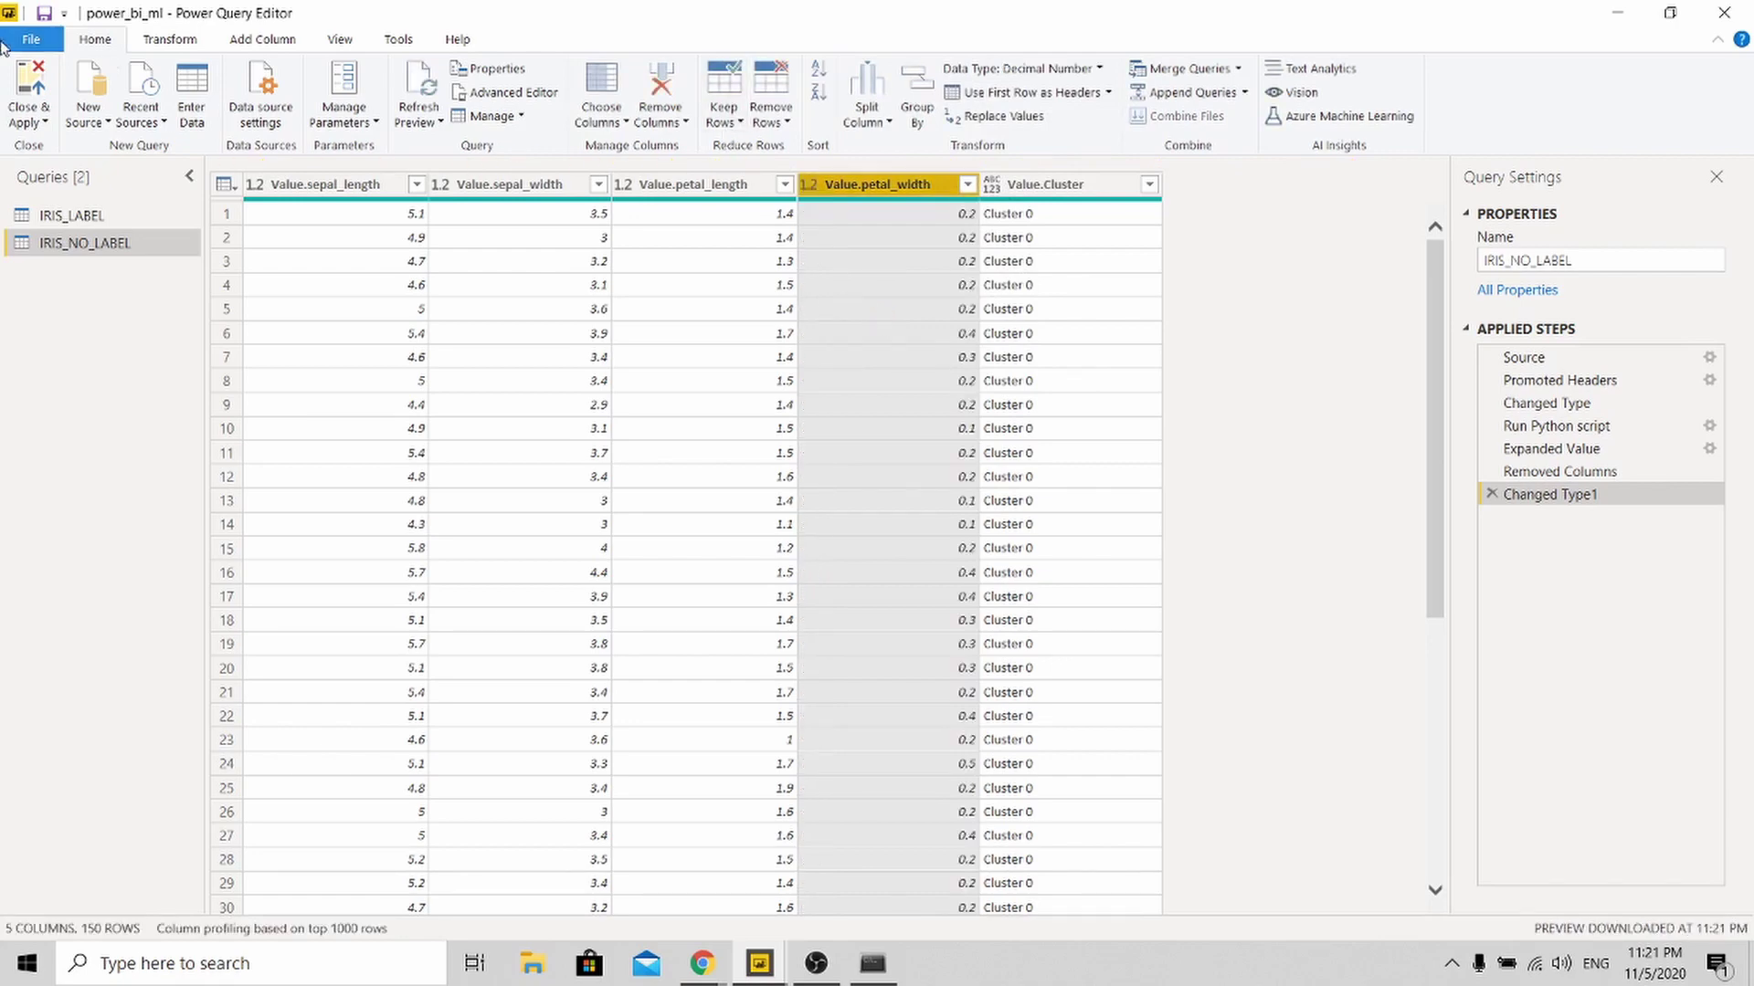
Apply the query changes and return to the report page with Source of Truth and Predicted visuals
click(29, 89)
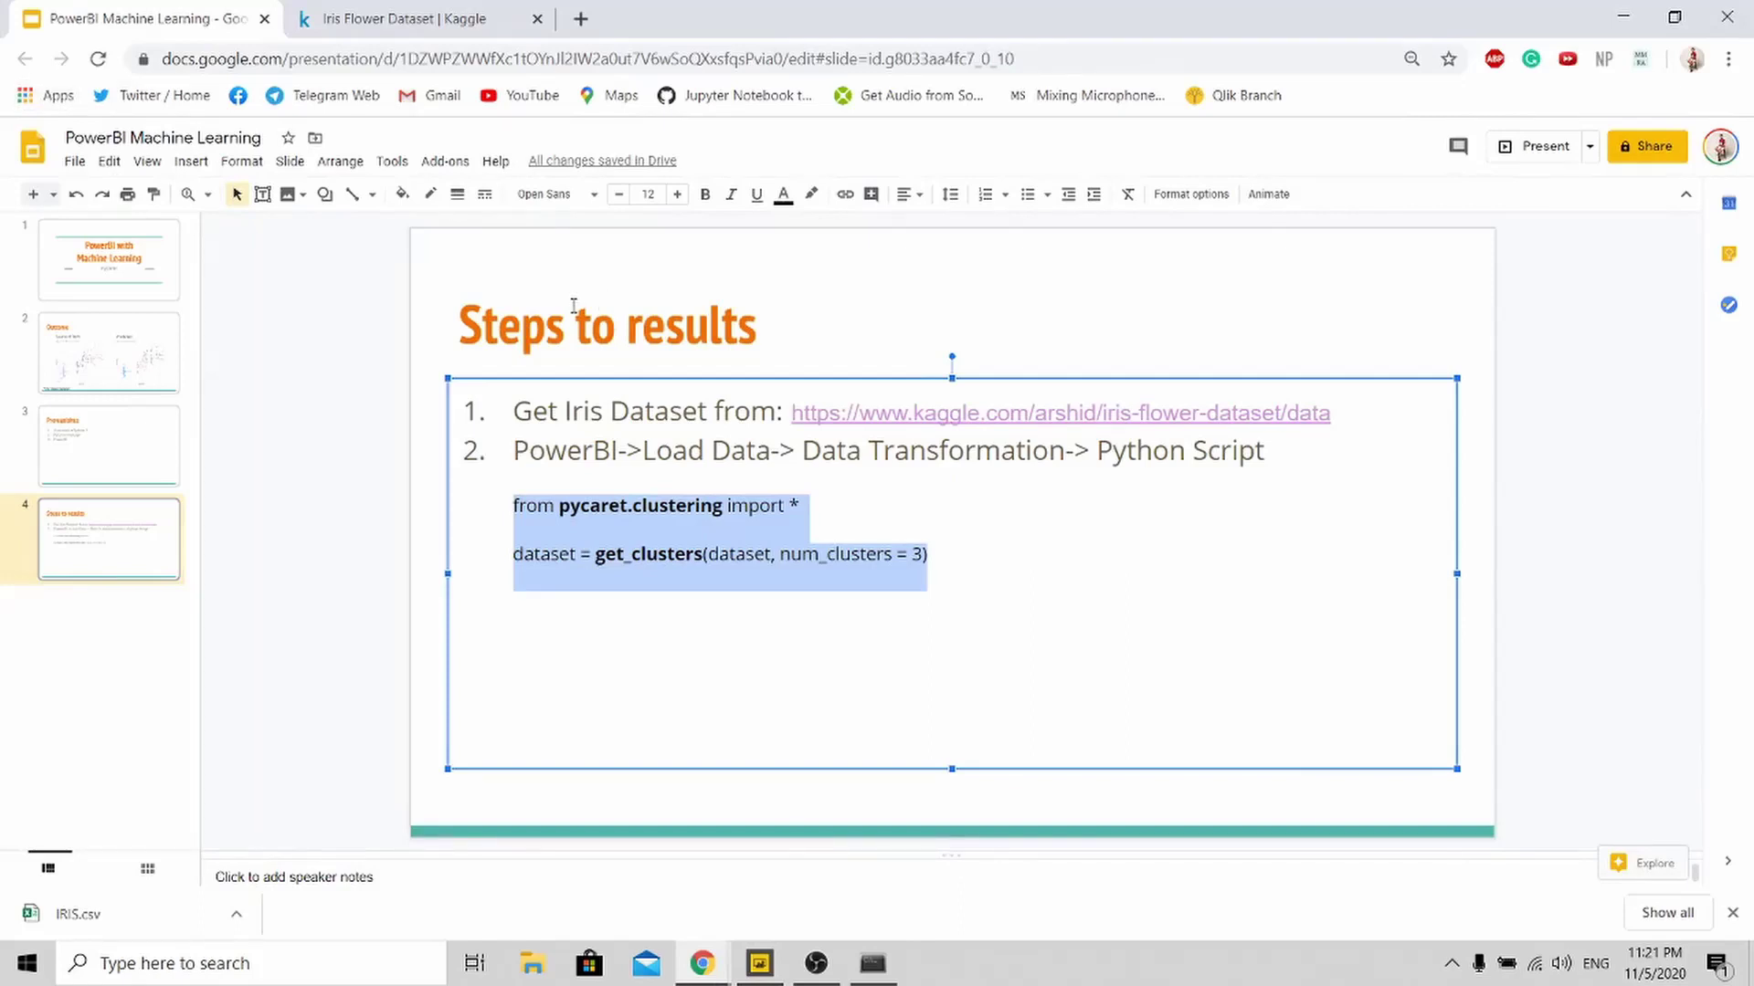
click(760, 961)
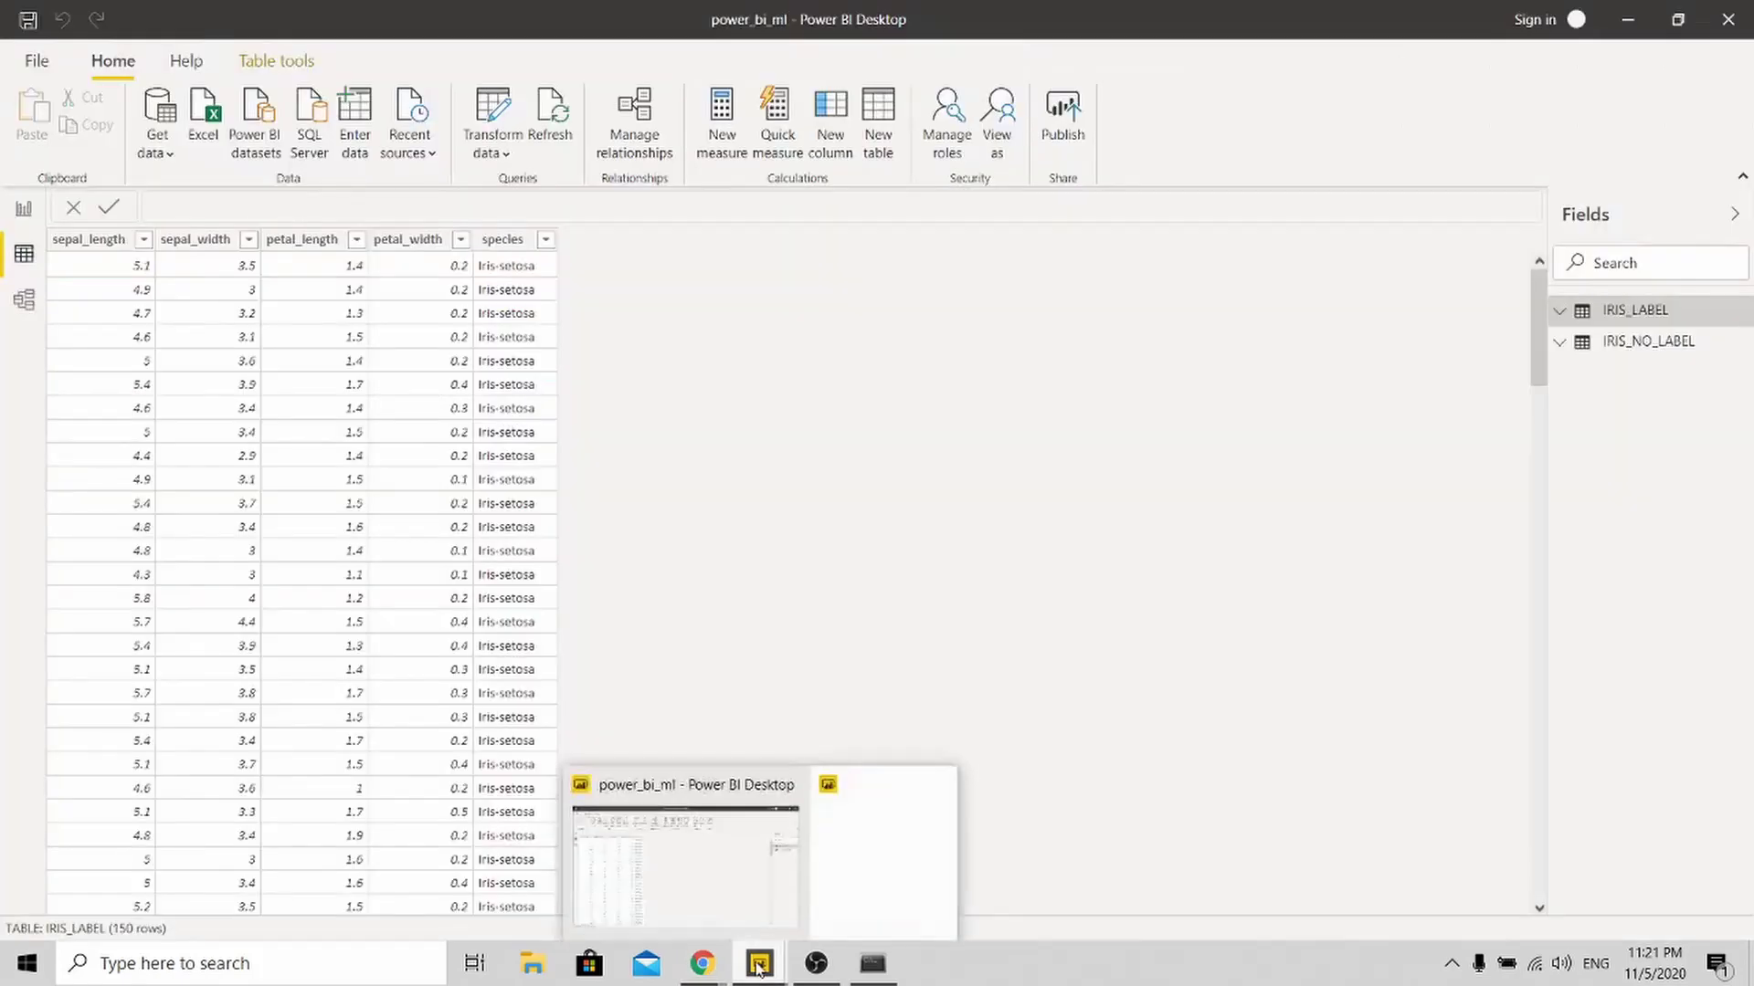
click(22, 212)
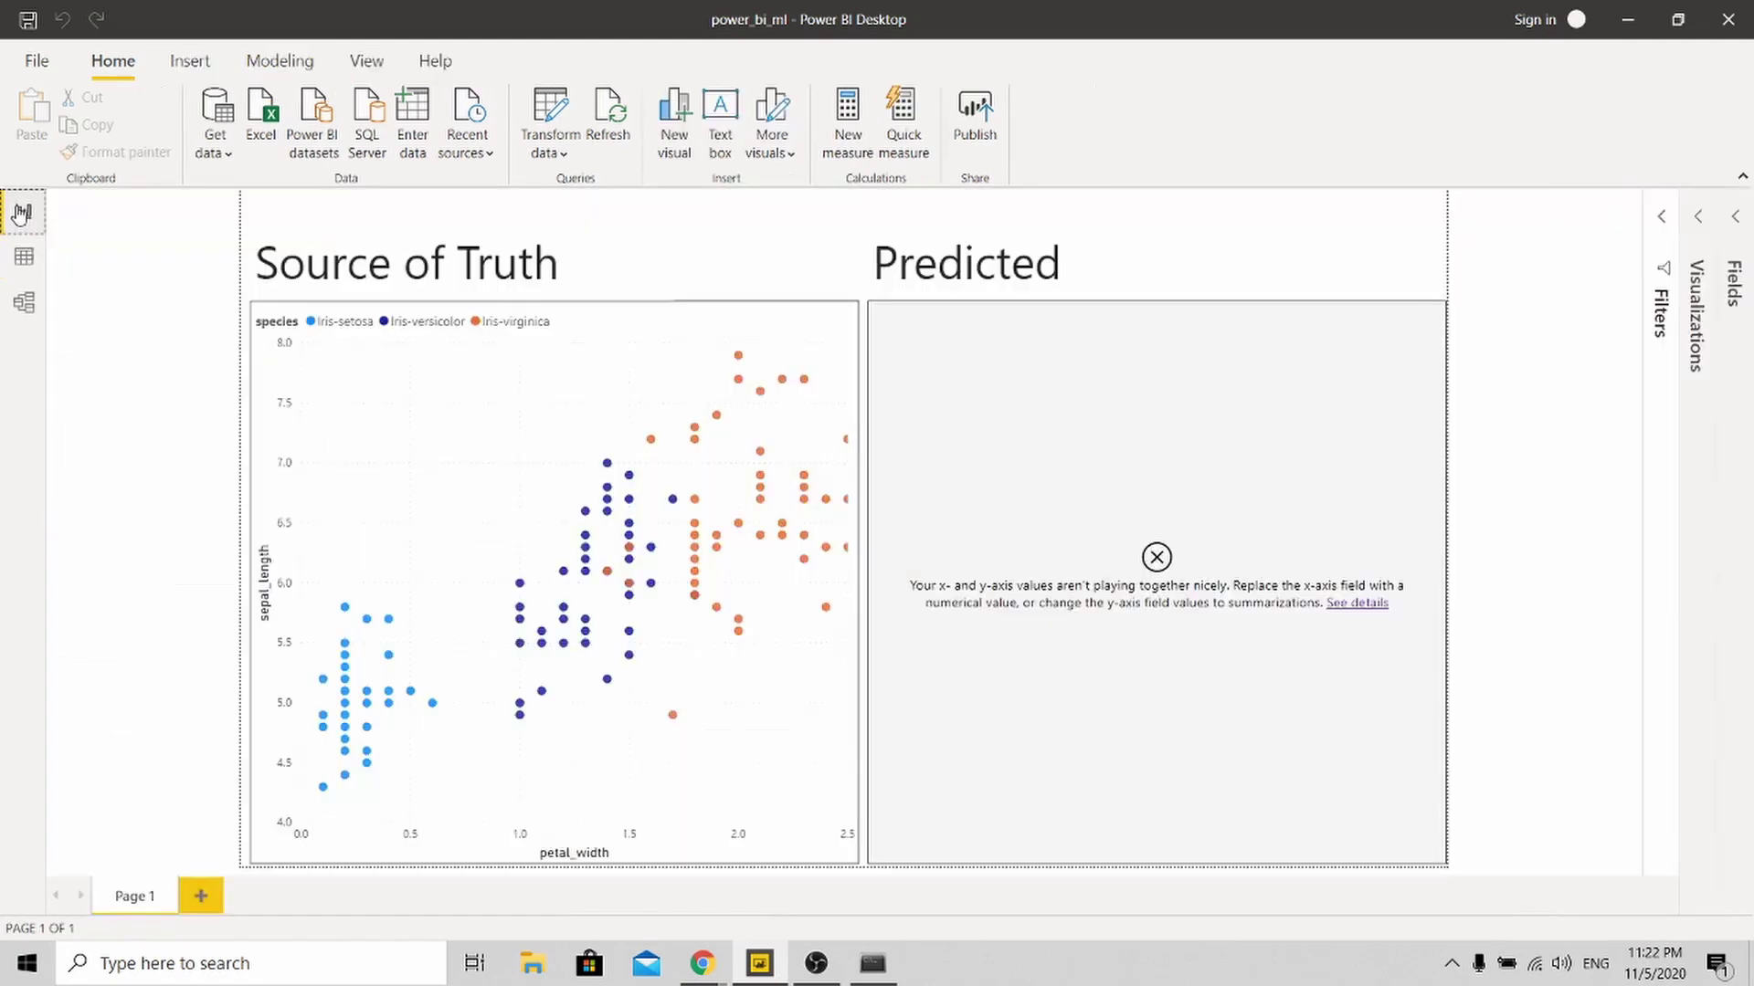
Delete the broken Predicted visual and add a widened new scatter chart in its place
click(1170, 400)
key(Delete)
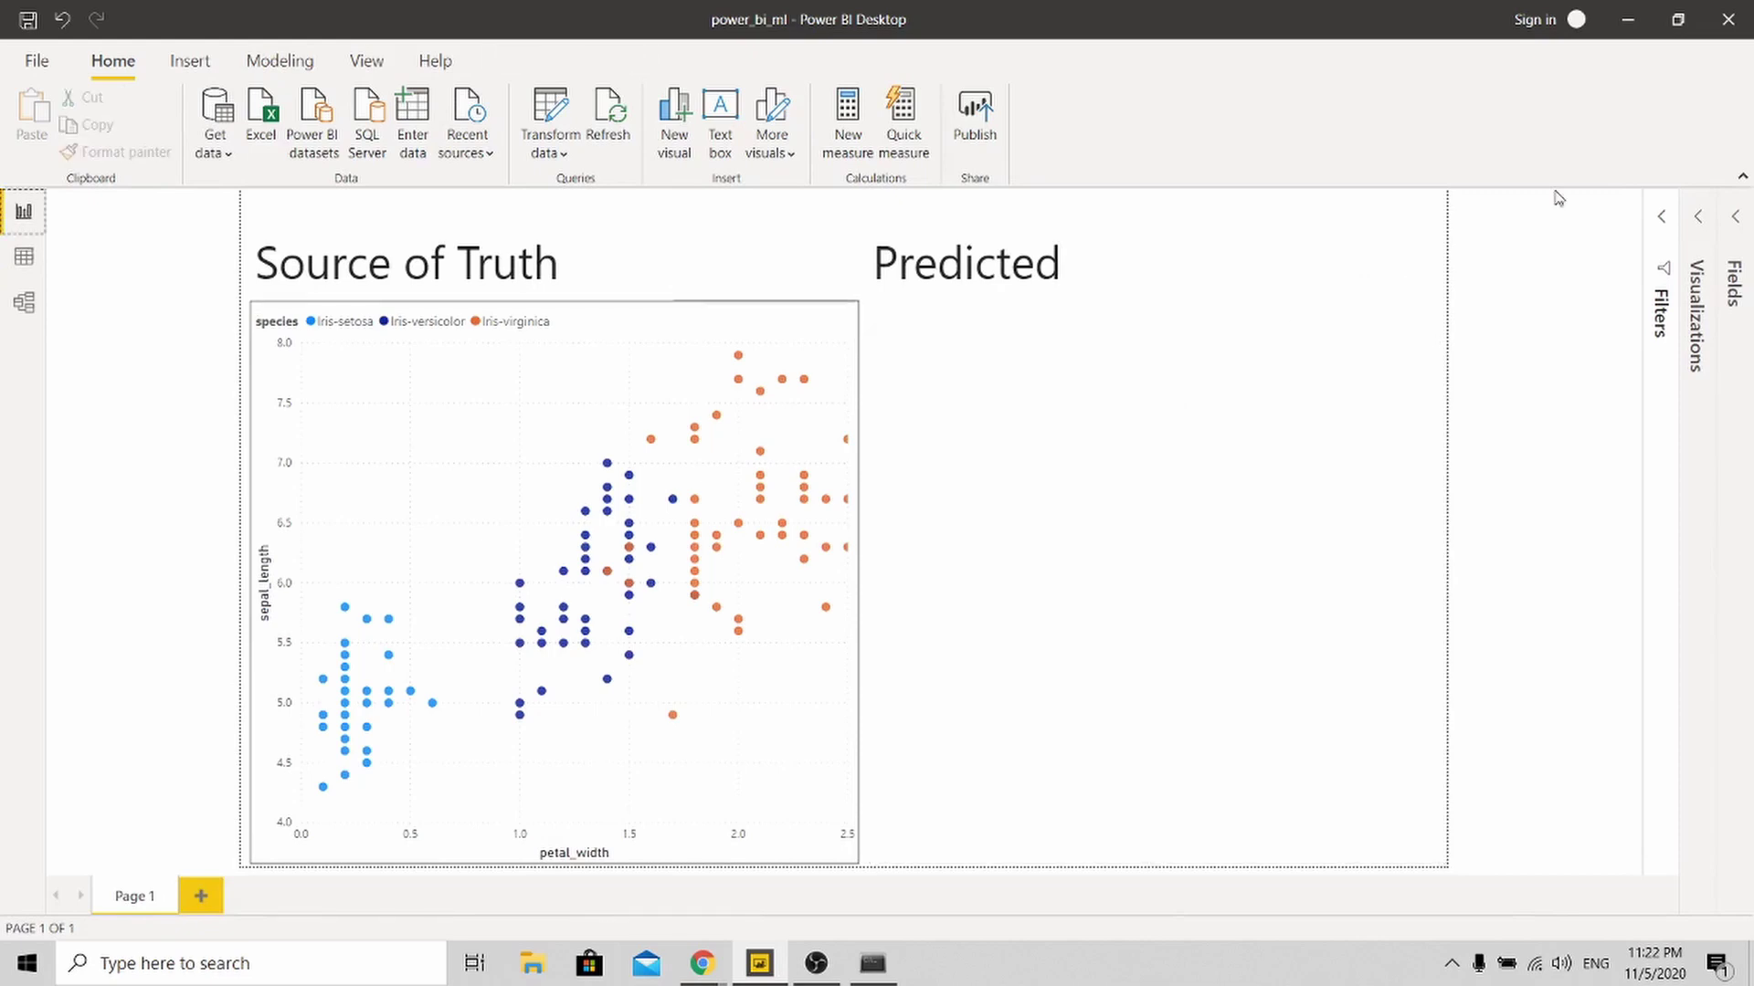
click(1736, 216)
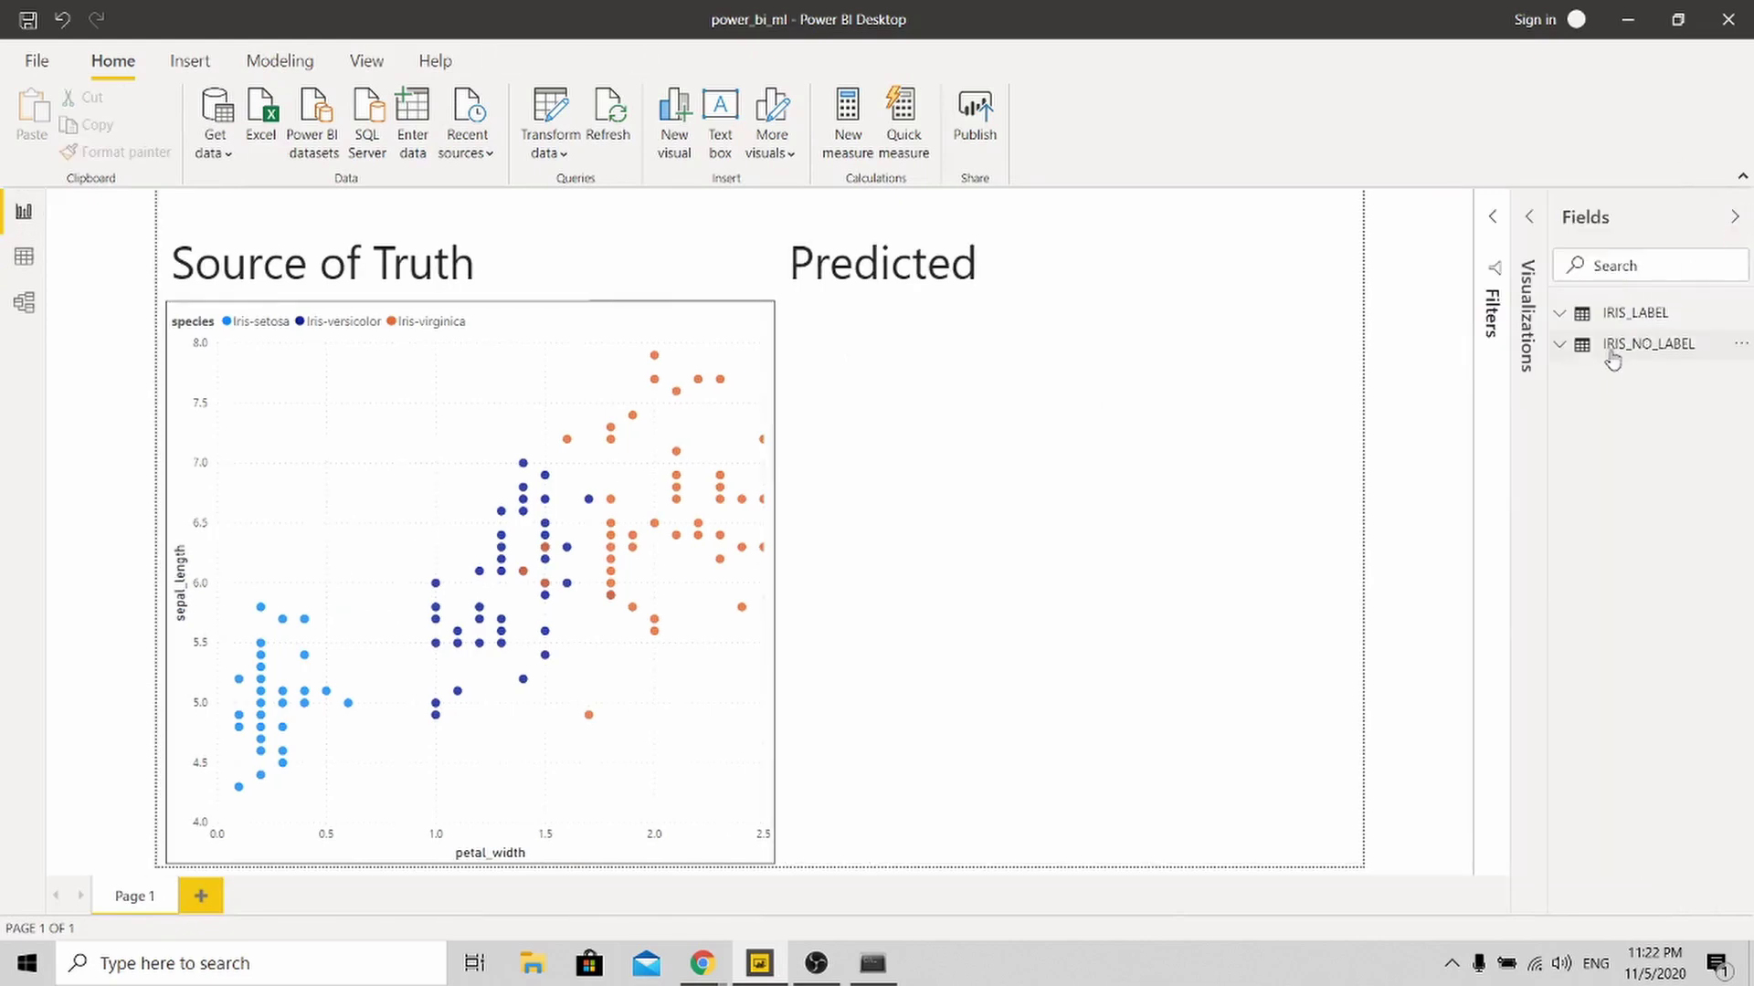
click(1522, 230)
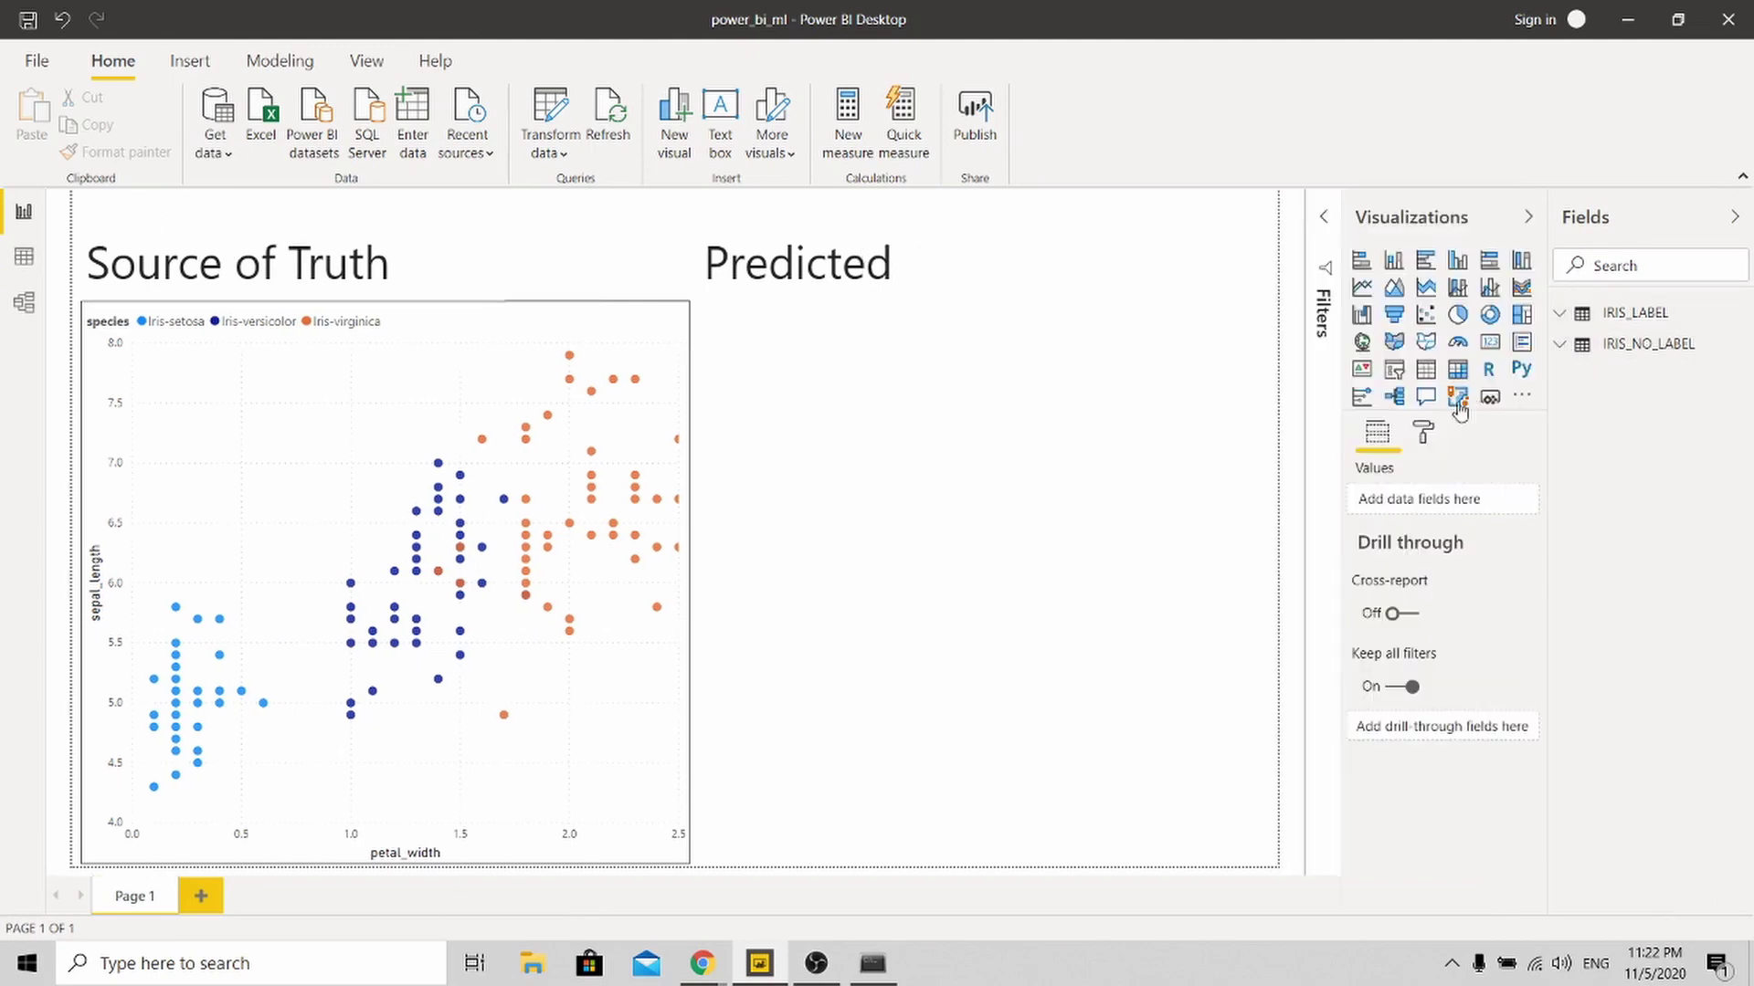
click(1426, 314)
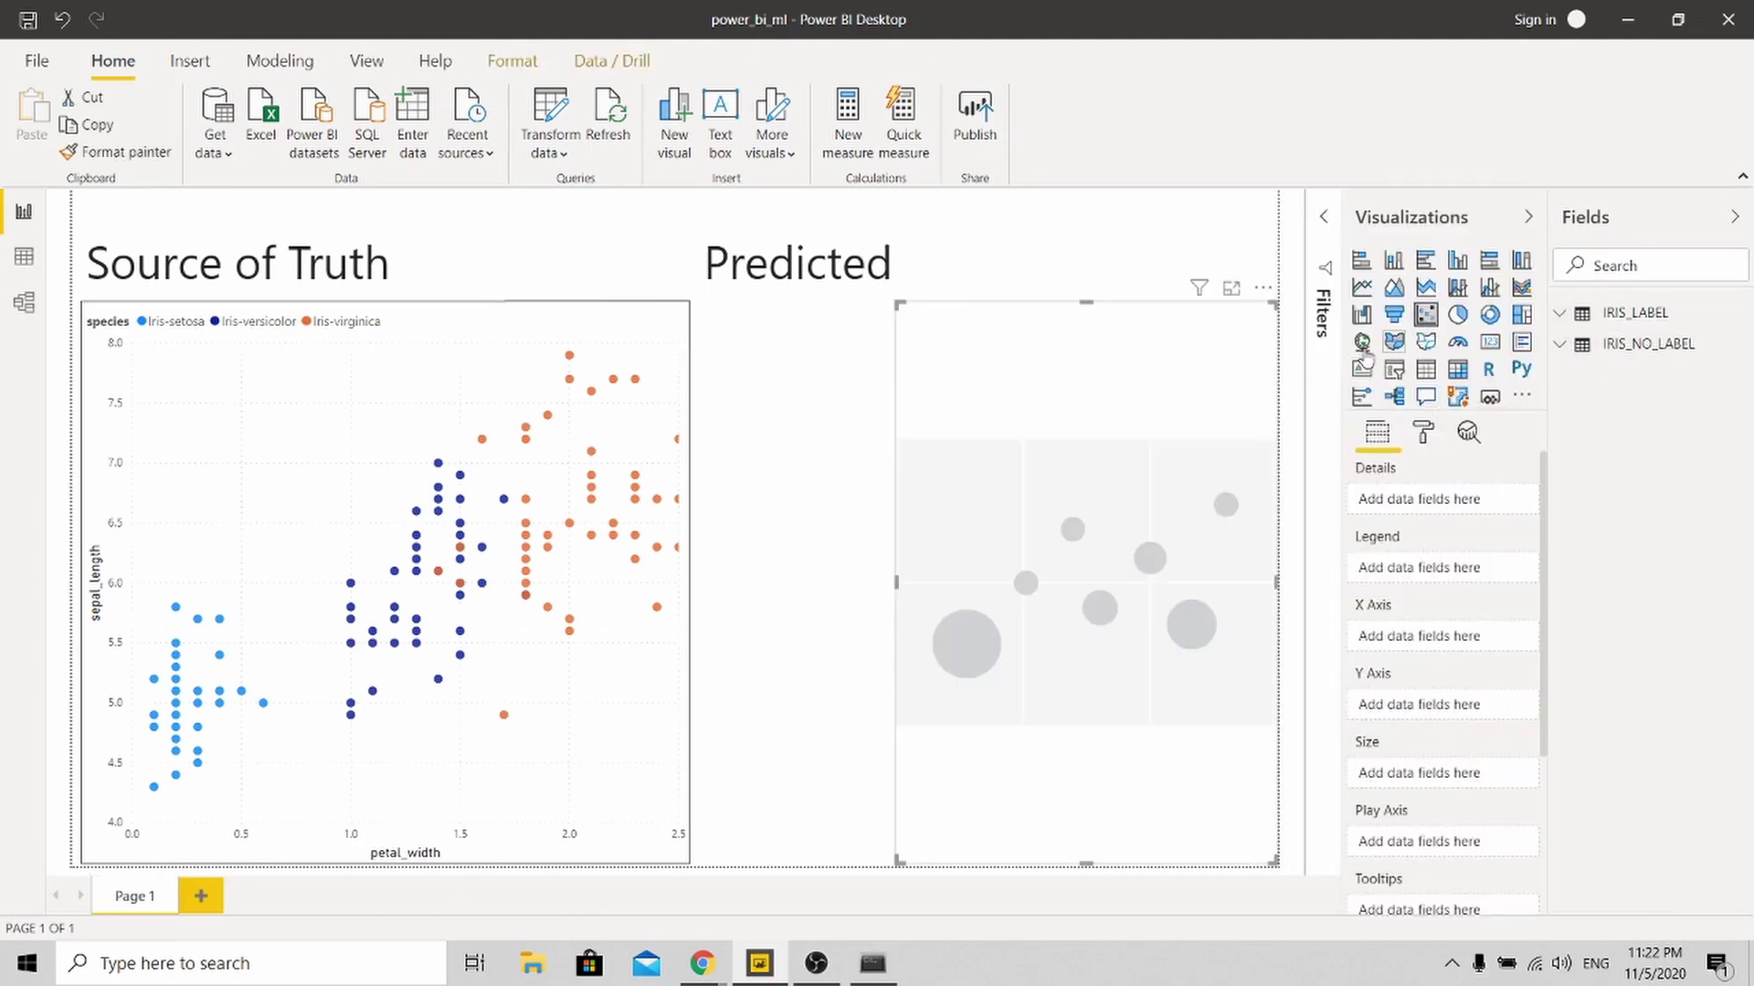
drag(896, 583, 706, 586)
Plot IRIS_NO_LABEL Value.petal_width on the X axis and Value.sepal_length on the Y axis
click(1568, 348)
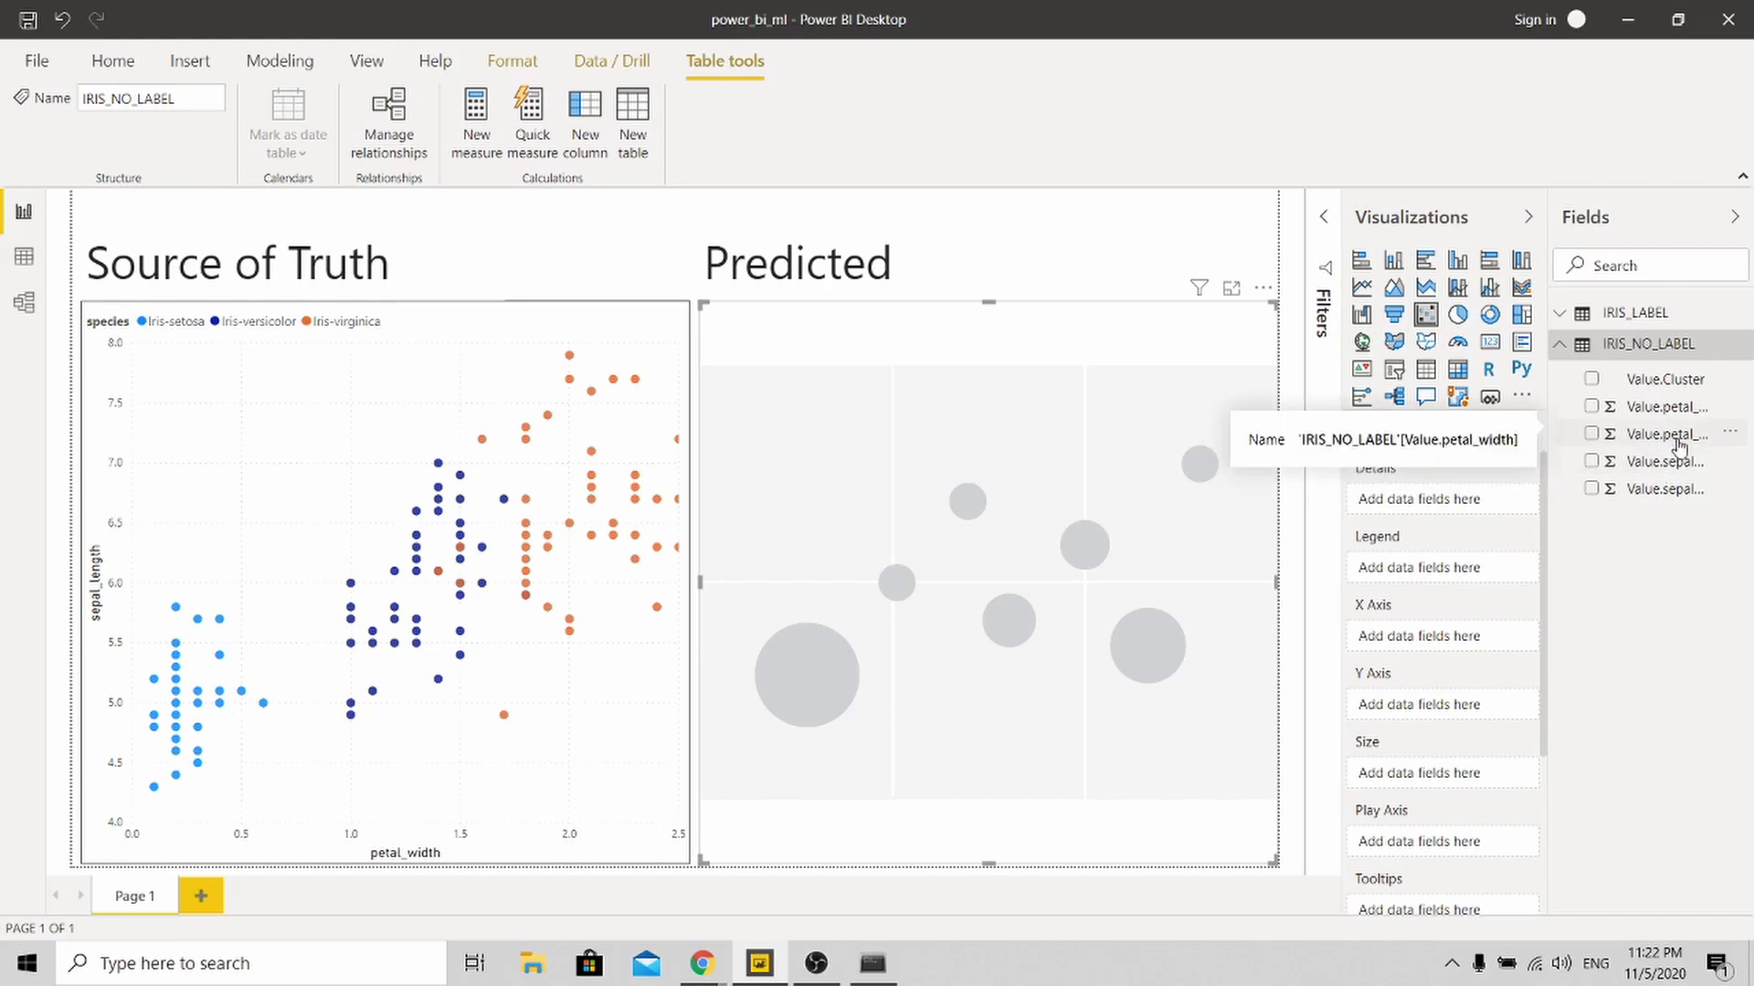
drag(1679, 445, 1434, 641)
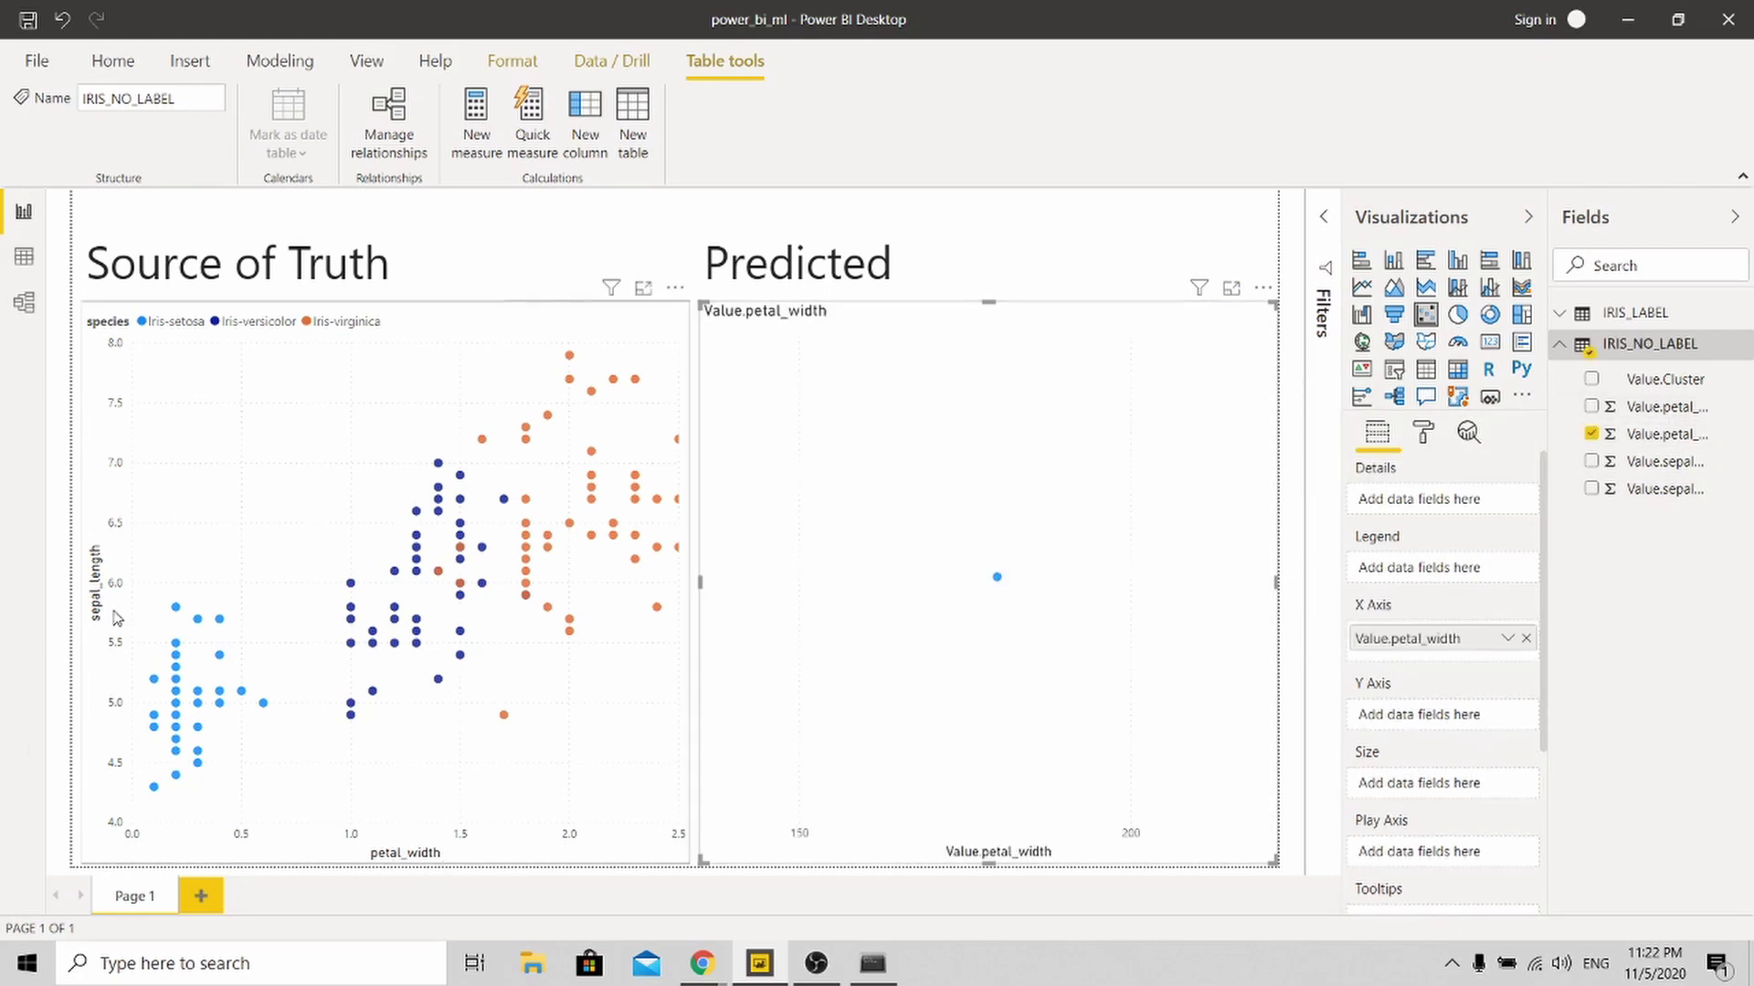
click(149, 587)
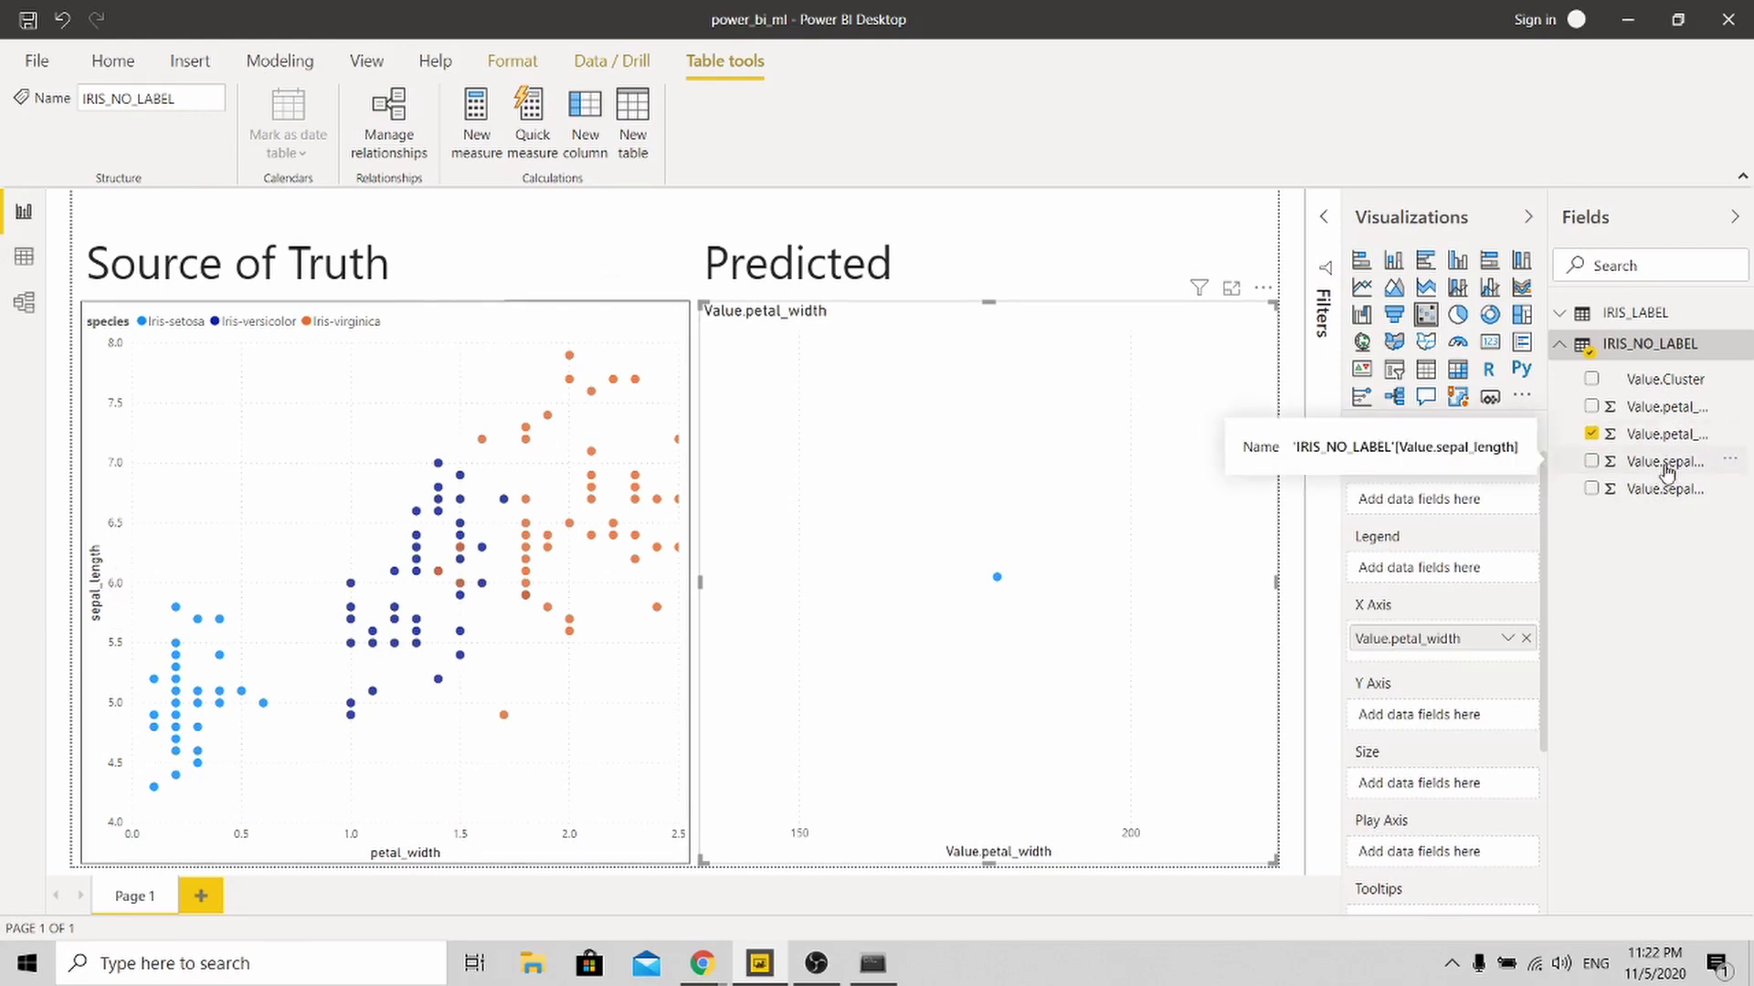
drag(1667, 470, 1458, 719)
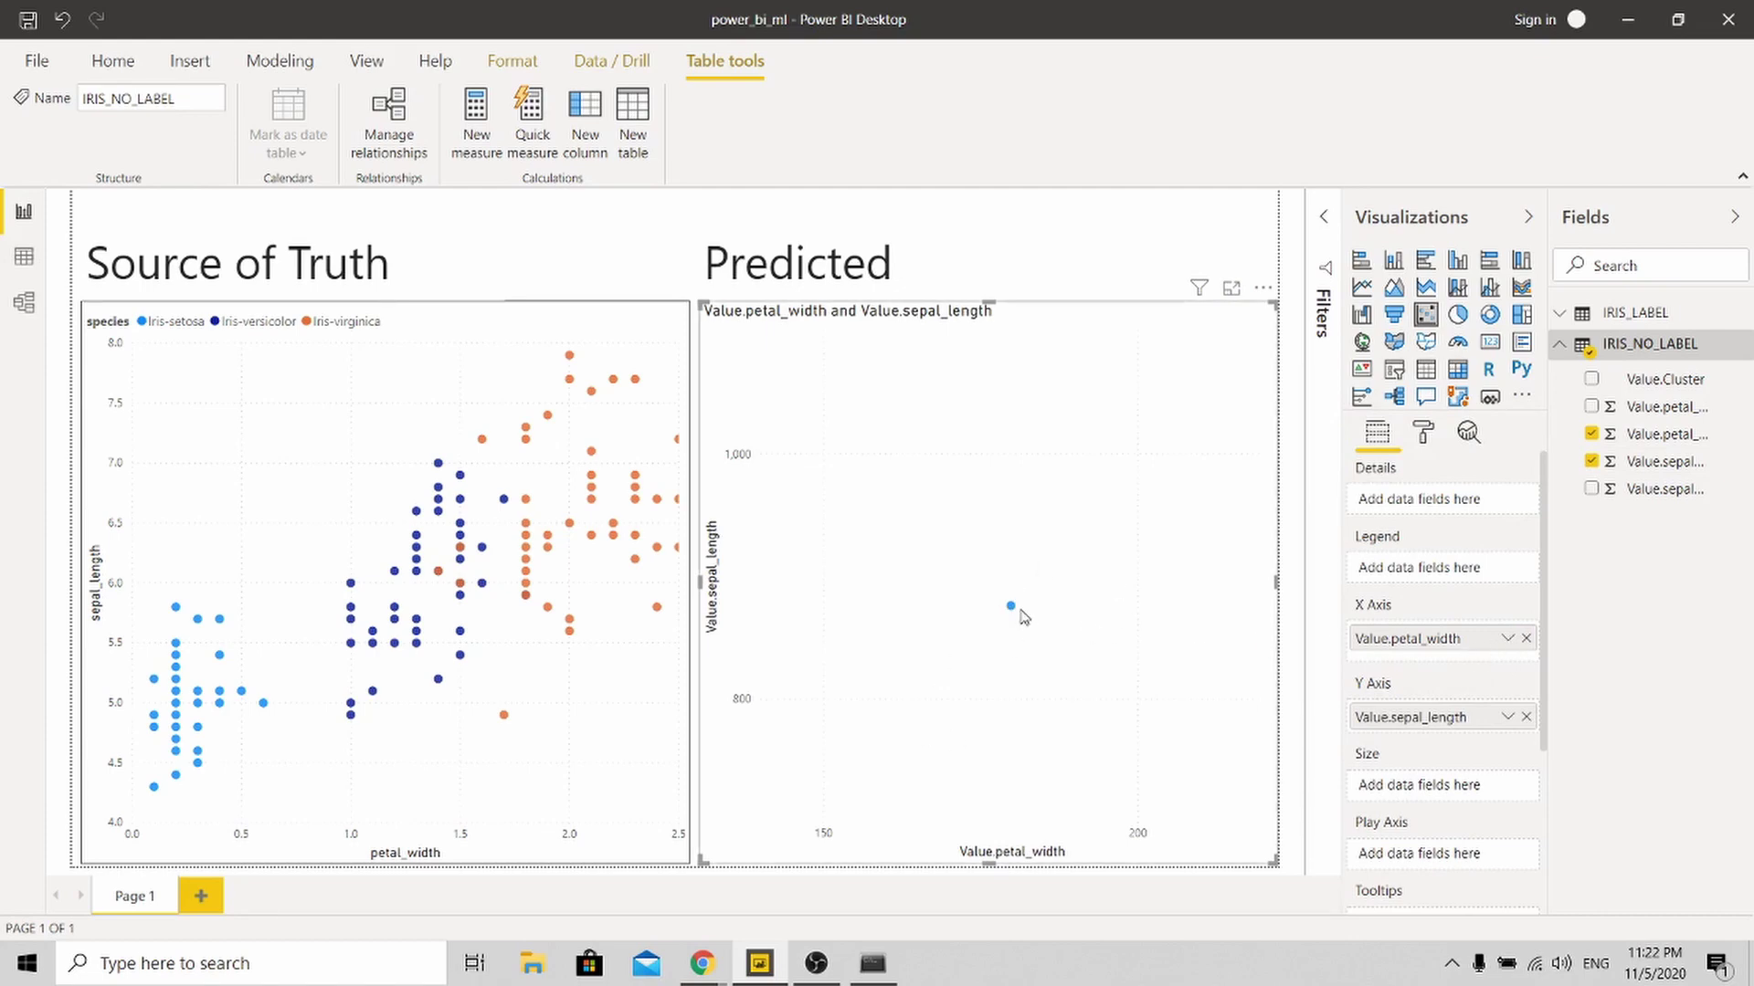
click(1508, 638)
Set both the petal_width X-axis and sepal_length Y-axis fields to Don't summarize
click(1567, 328)
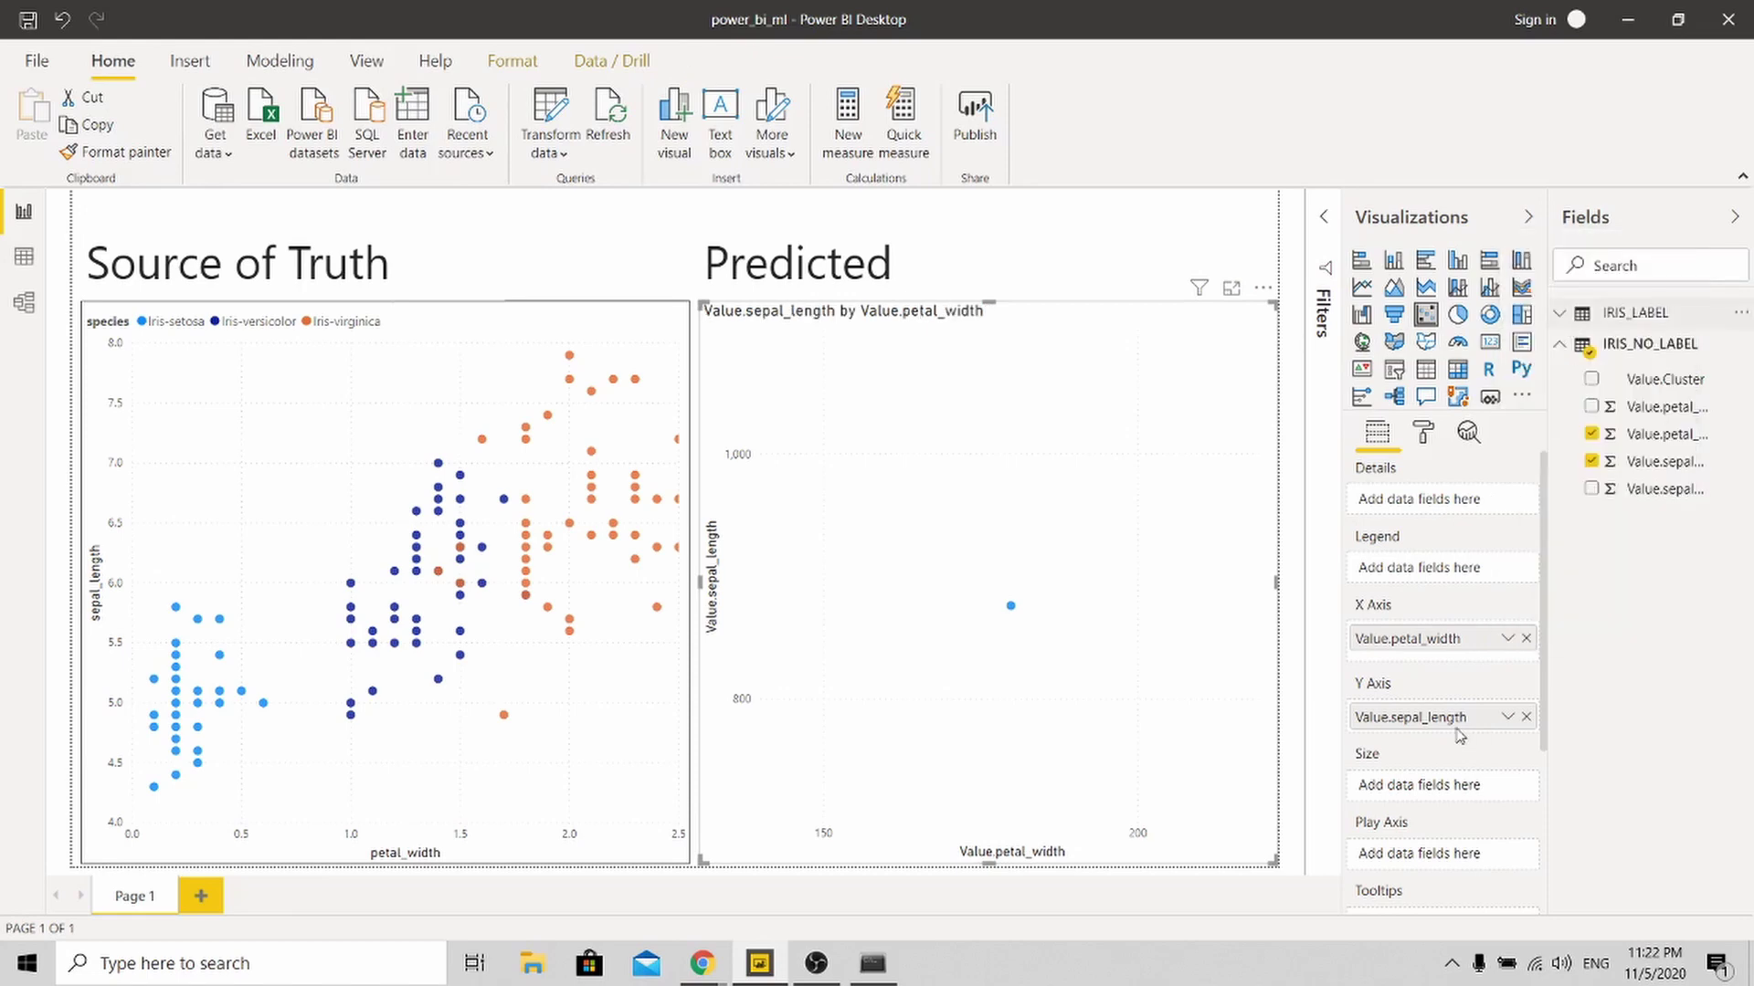
click(1506, 717)
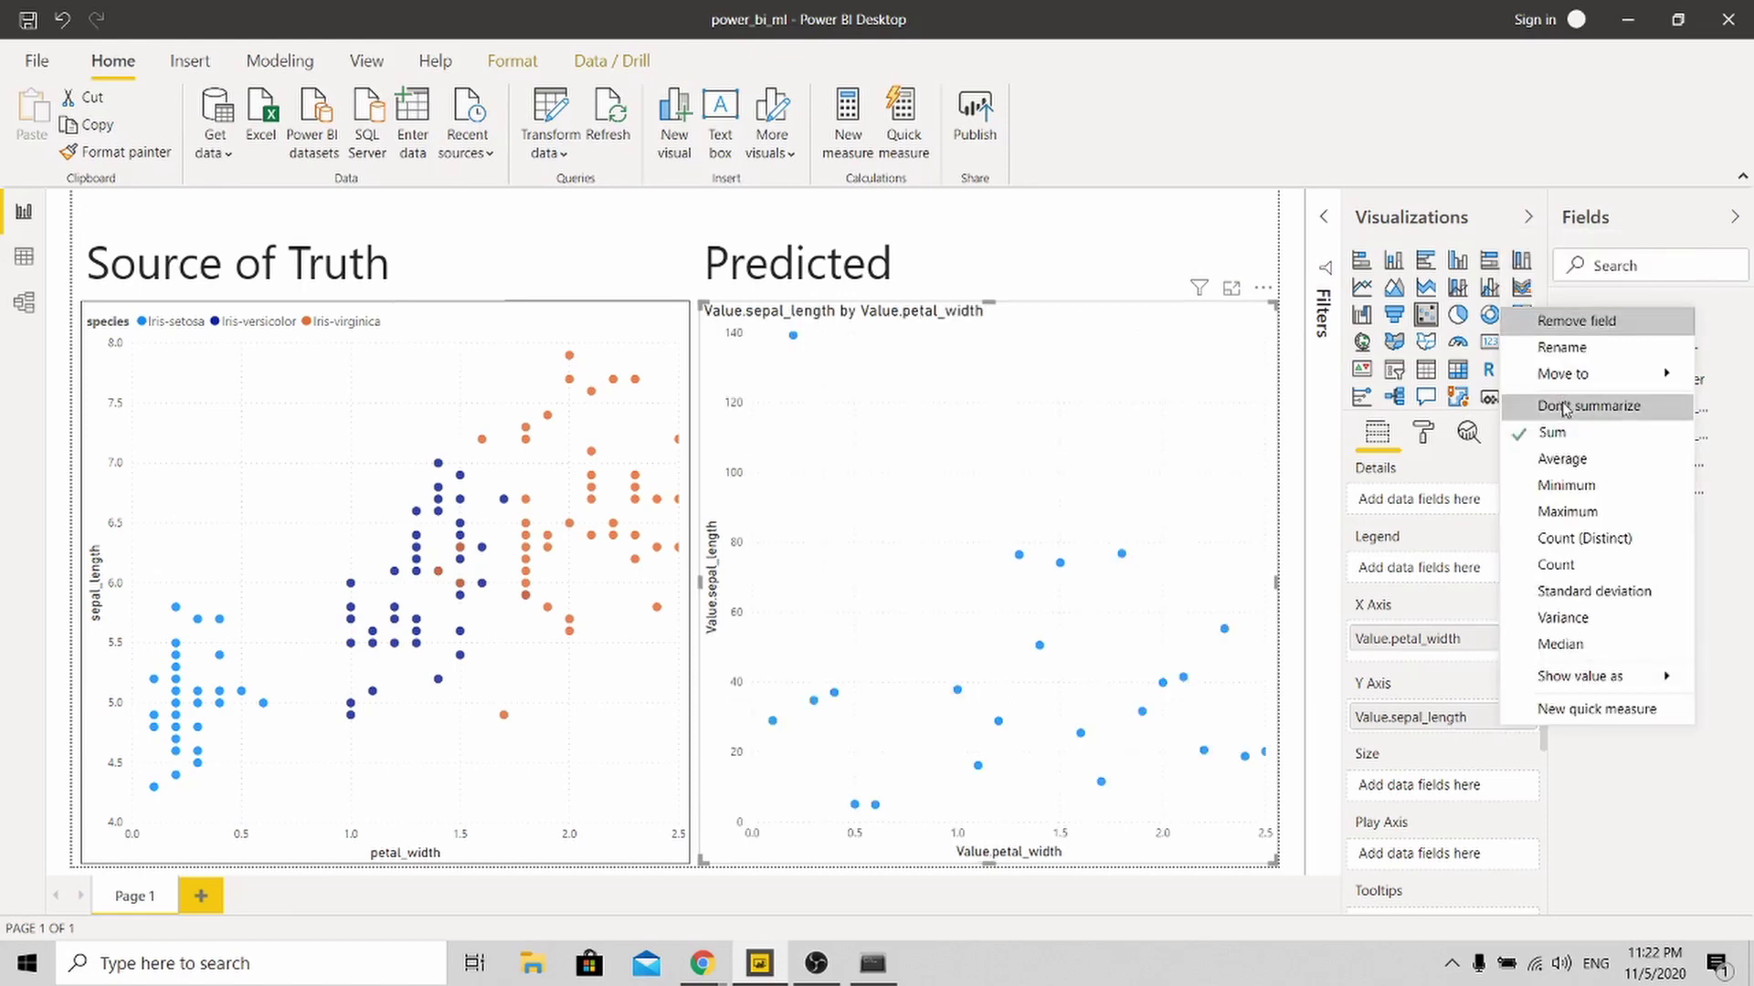
click(1521, 405)
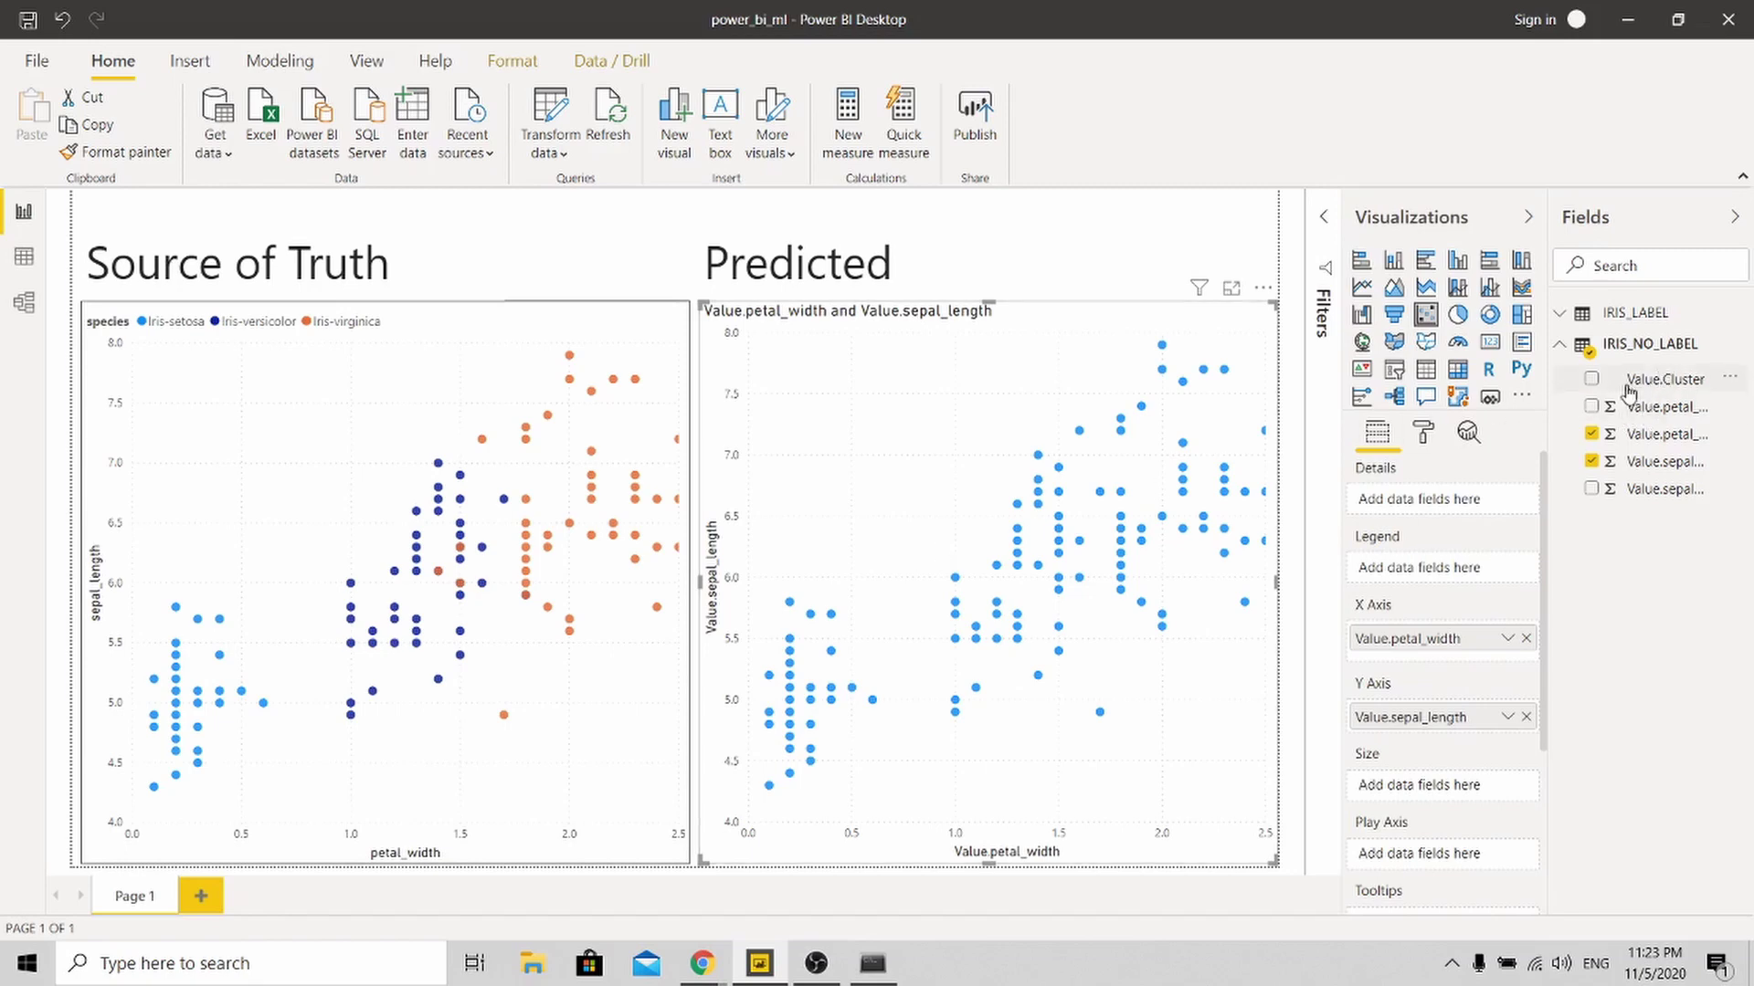
Add Value.Cluster to the Predicted chart's Legend to colour points as Cluster 0, 1 and 2
drag(1657, 379, 1460, 570)
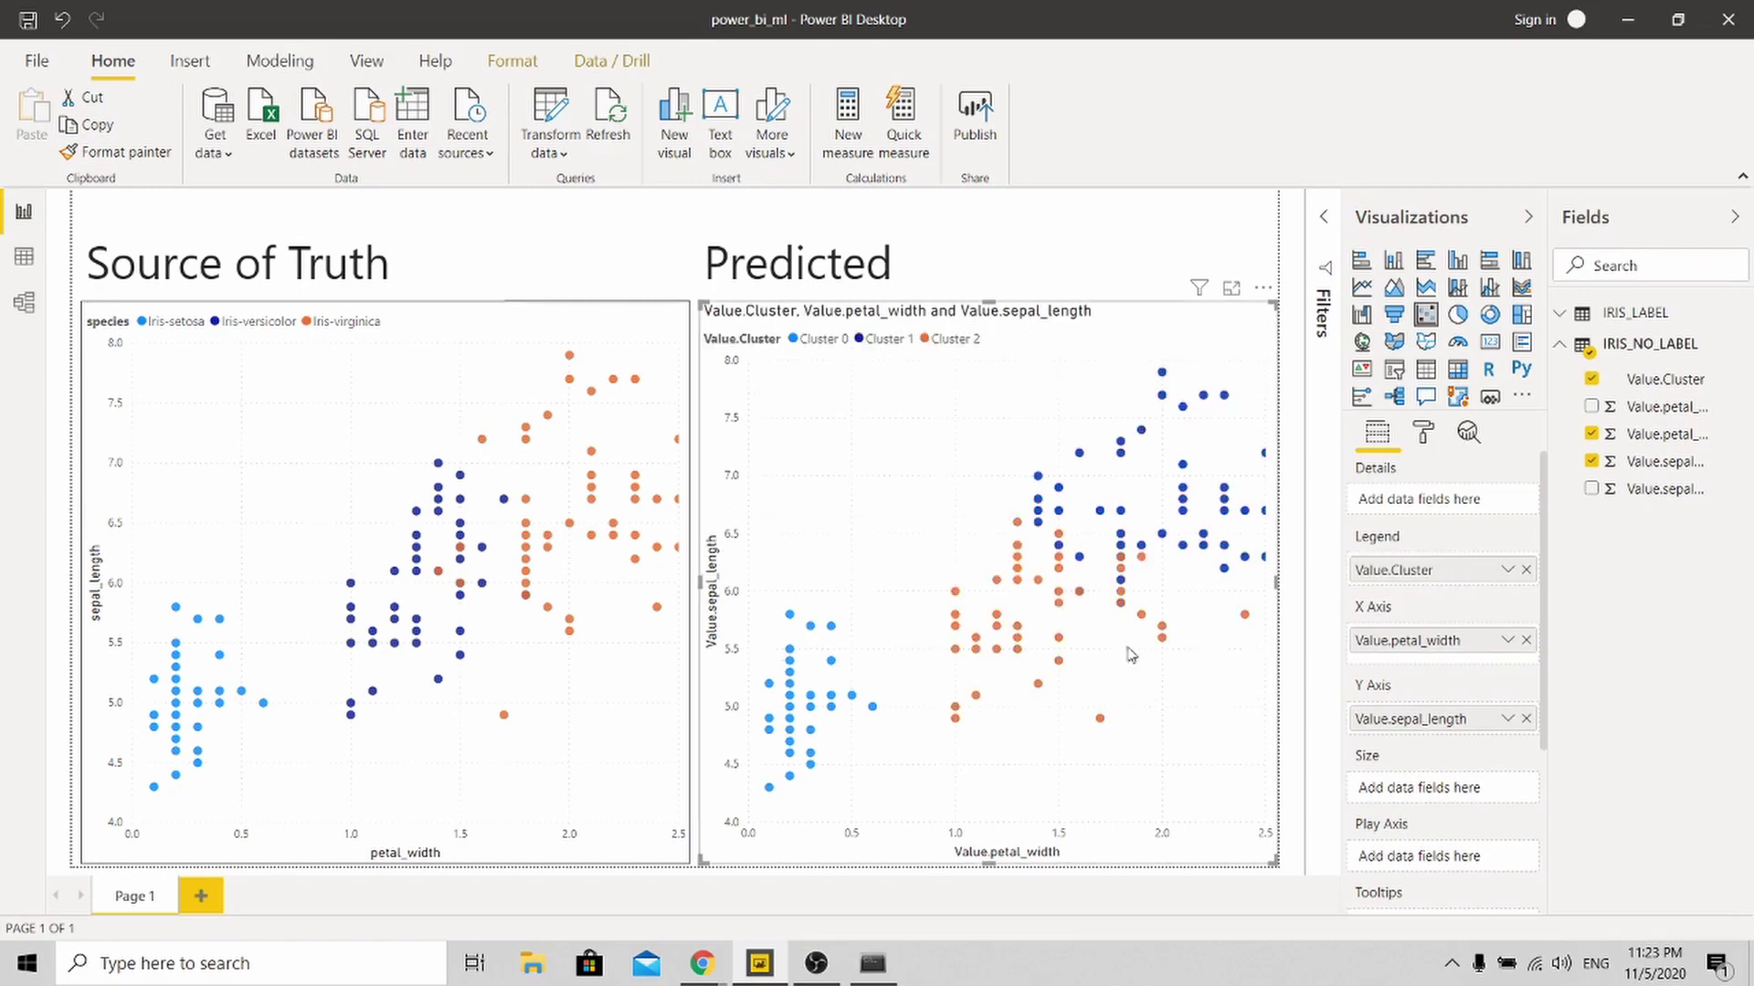